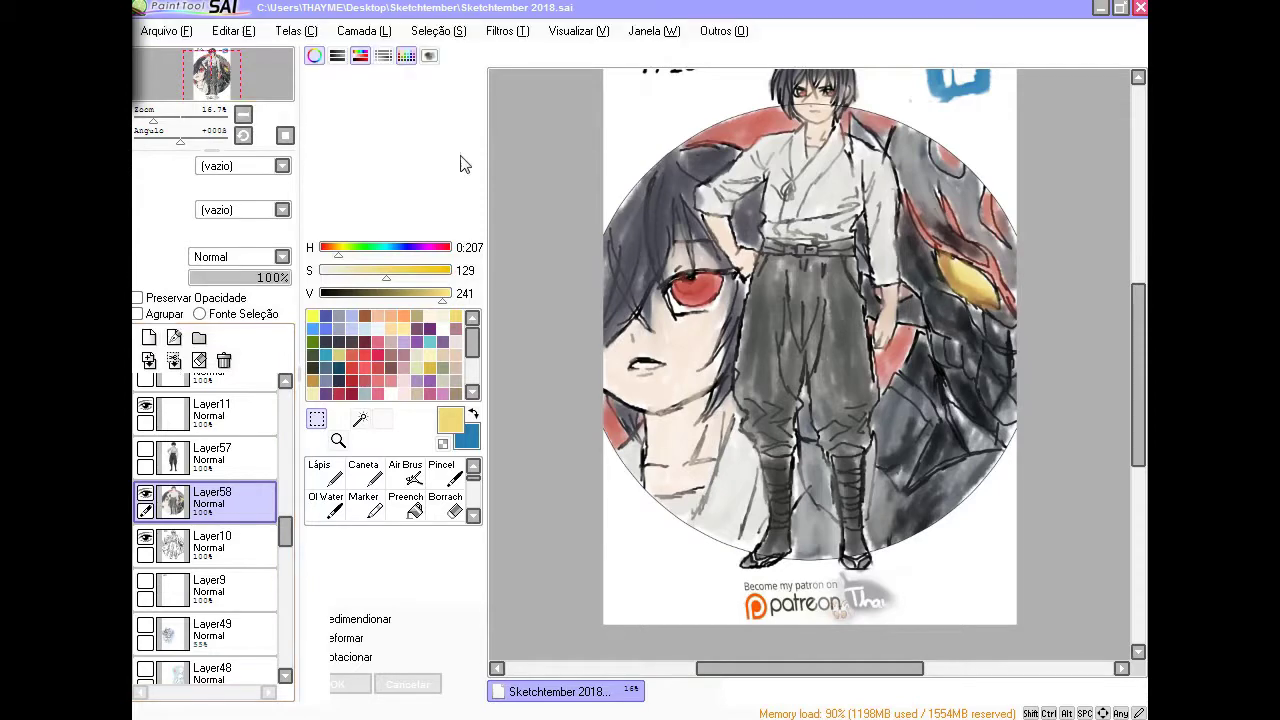
Add two new layers above Layer58, one in Luminosidade mode and one above it in Sombra mode
{"action": "scroll", "coordinate": [545, 489], "scroll_direction": "down", "scroll_amount": 2}
{"action": "left_click", "coordinate": [148, 337]}
{"action": "left_click", "coordinate": [240, 257]}
{"action": "left_click", "coordinate": [214, 351]}
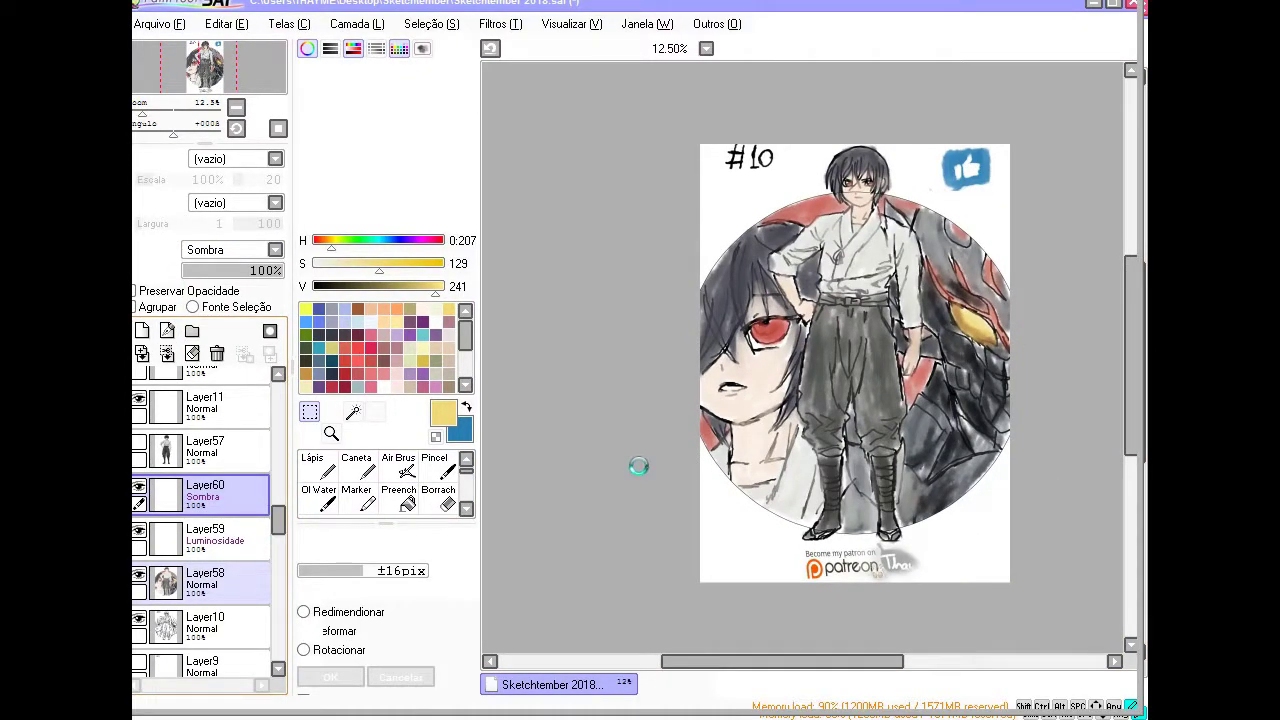
Soften the dragon's colours on Layer58 with the Blur brush, using size 155 and then size 95
{"action": "left_click", "coordinate": [203, 578]}
{"action": "left_click", "coordinate": [309, 496]}
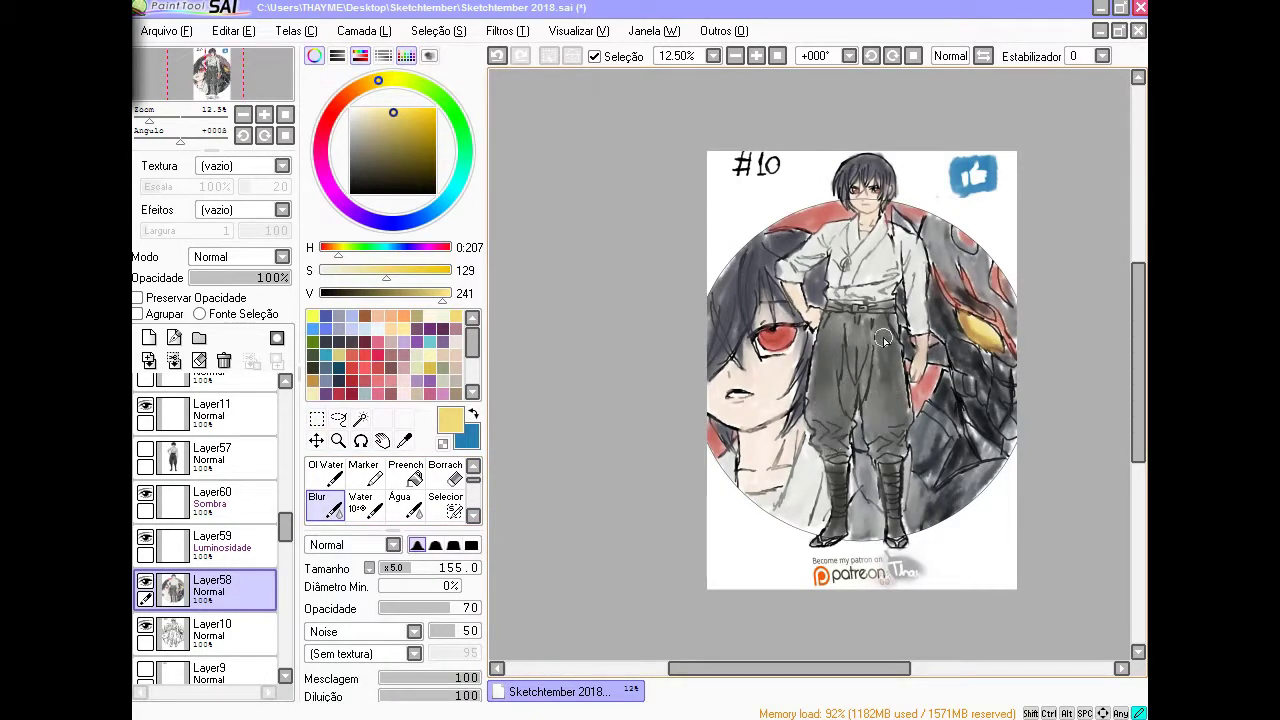
{"action": "mouse_move", "coordinate": [932, 440]}
{"action": "left_mouse_down"}
{"action": "mouse_move", "coordinate": [979, 471]}
{"action": "mouse_move", "coordinate": [957, 500]}
{"action": "mouse_move", "coordinate": [985, 432]}
{"action": "left_mouse_up"}
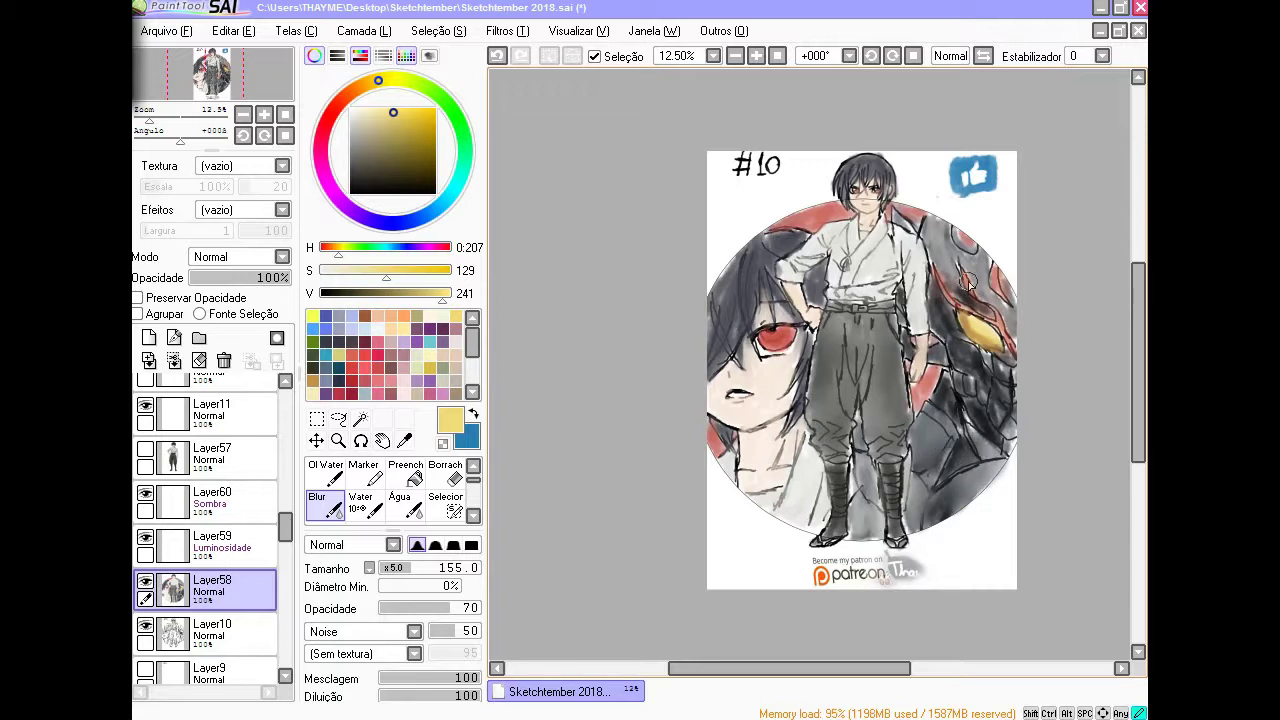
{"action": "left_click_drag", "start_coordinate": [985, 372], "coordinate": [968, 320], "text": "ctrl+alt"}
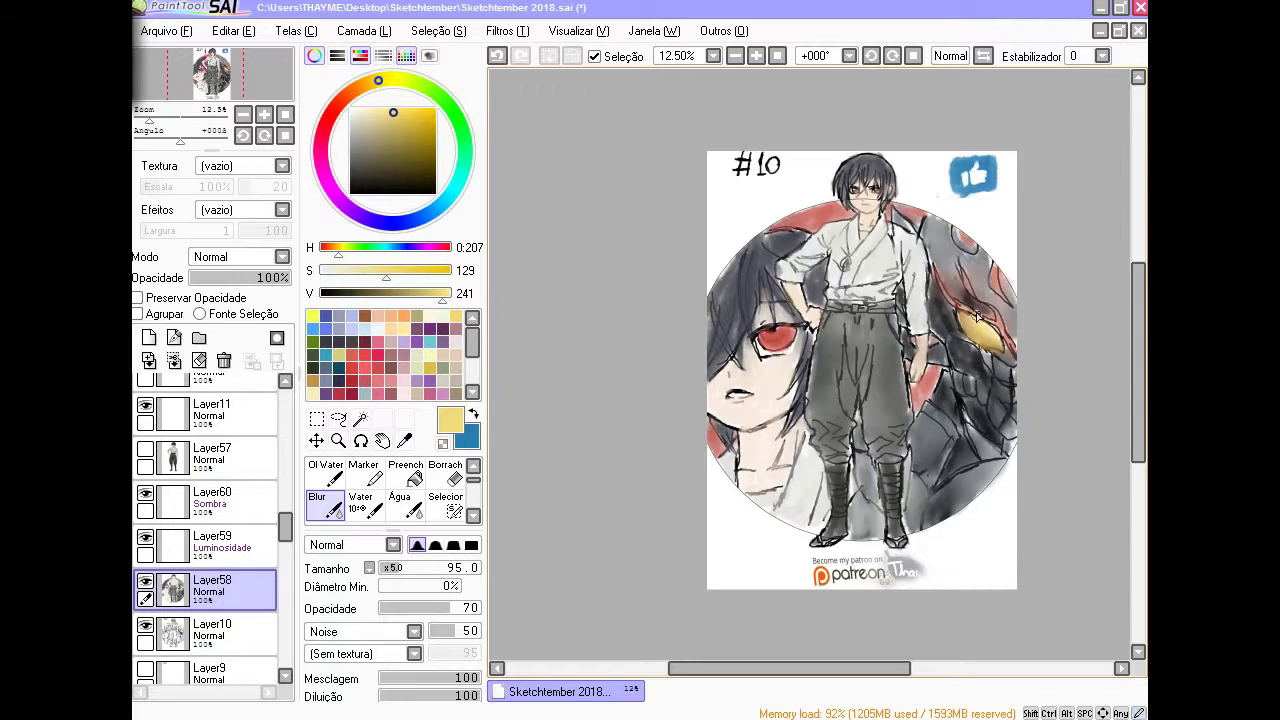
{"action": "left_click", "coordinate": [958, 360], "text": "ctrl+shift"}
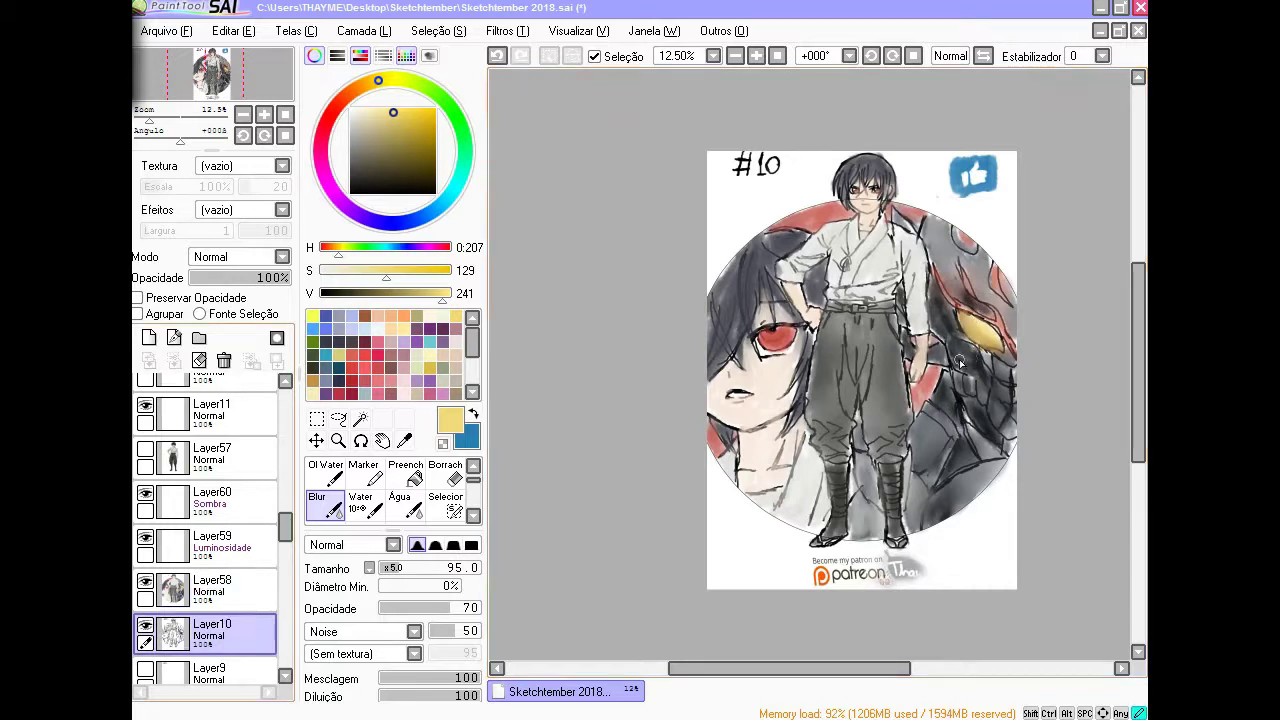
{"action": "left_click", "coordinate": [908, 240], "text": "ctrl+shift"}
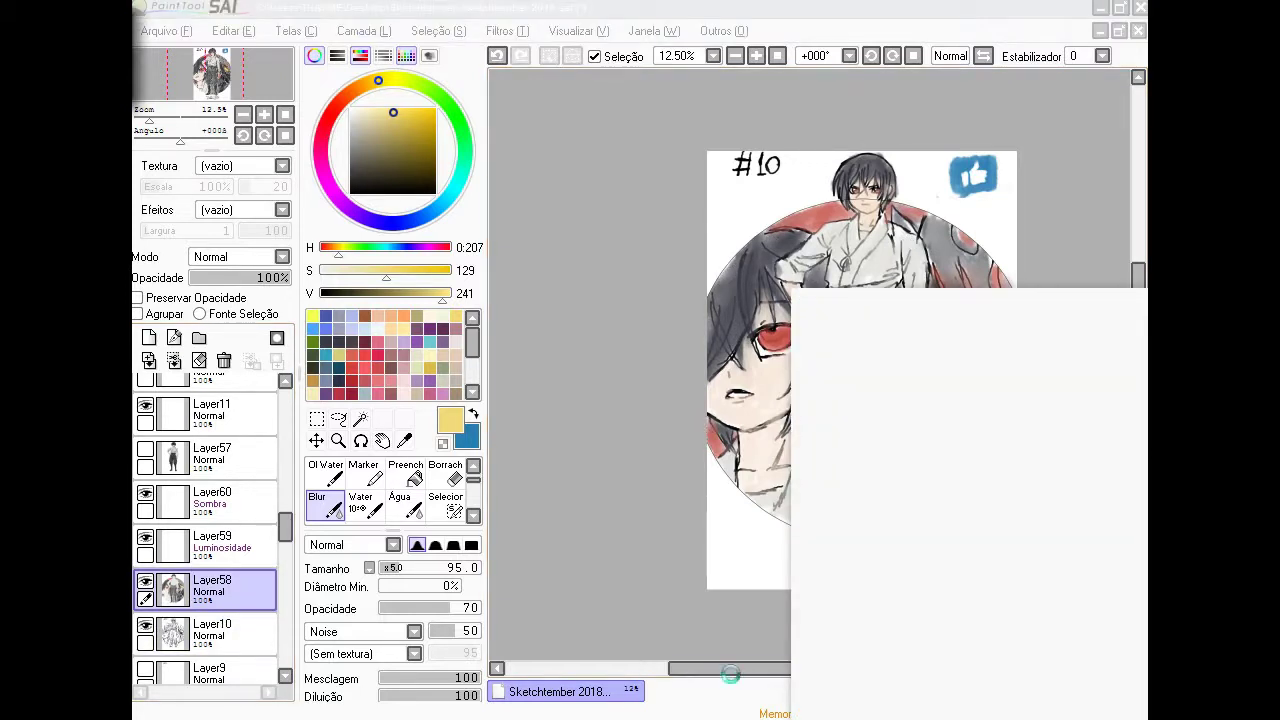
{"action": "left_click_drag", "start_coordinate": [713, 674], "coordinate": [788, 674]}
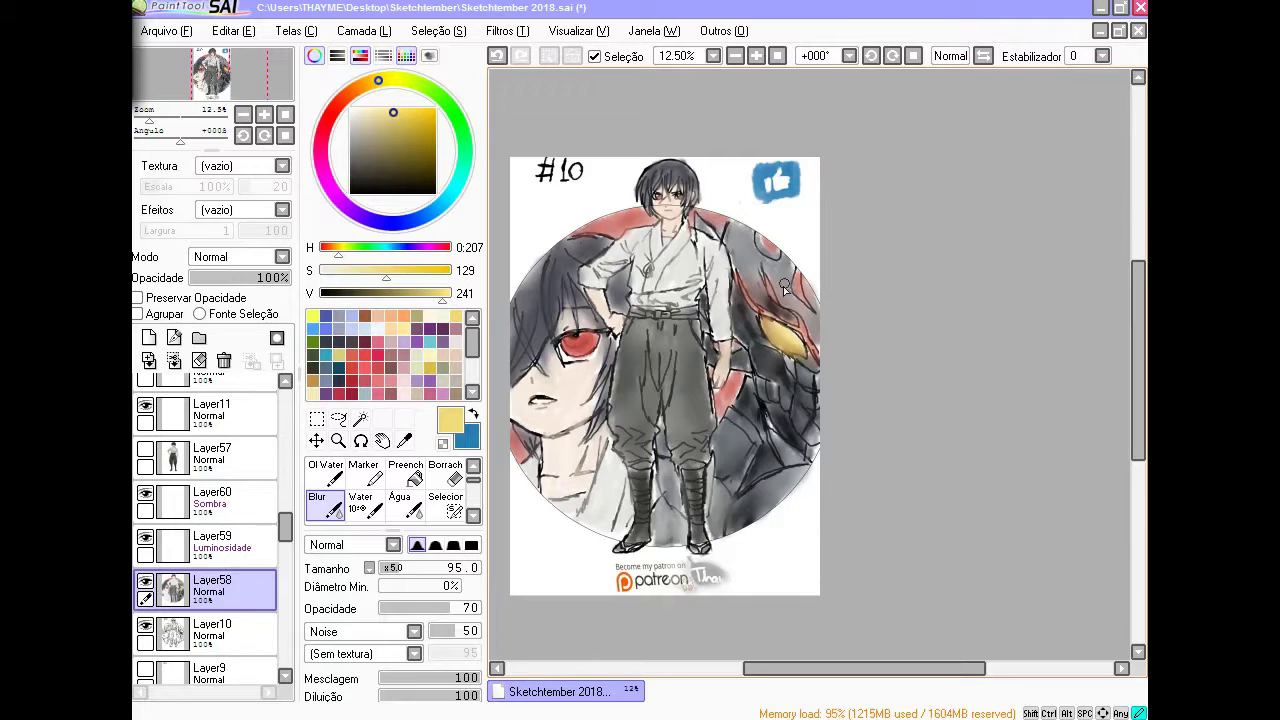
Select the circular background area with the magic wand
{"action": "left_click", "coordinate": [598, 297], "text": "ctrl+shift"}
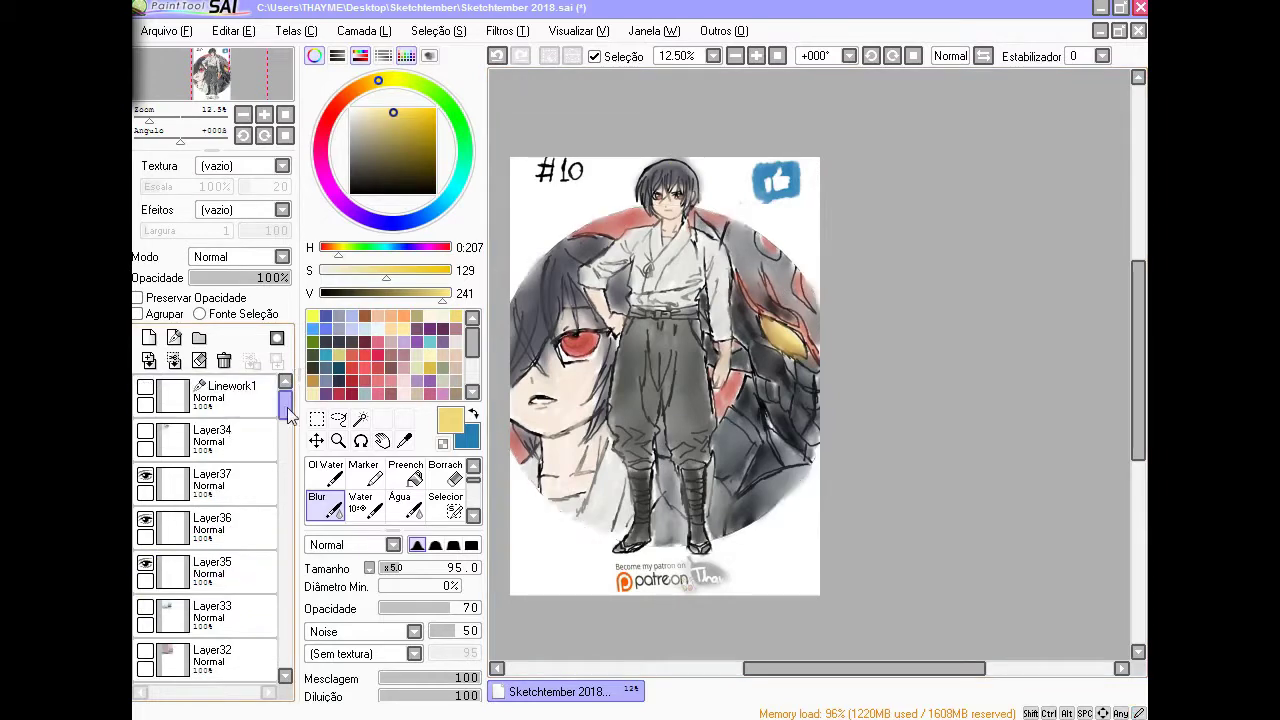
{"action": "key", "text": "w"}
{"action": "left_click", "coordinate": [605, 237]}
Paint blue highlights into the large portrait's hair on Layer59, using the Pincel brush at size 60
{"action": "left_click", "coordinate": [212, 445]}
{"action": "left_click", "coordinate": [473, 413]}
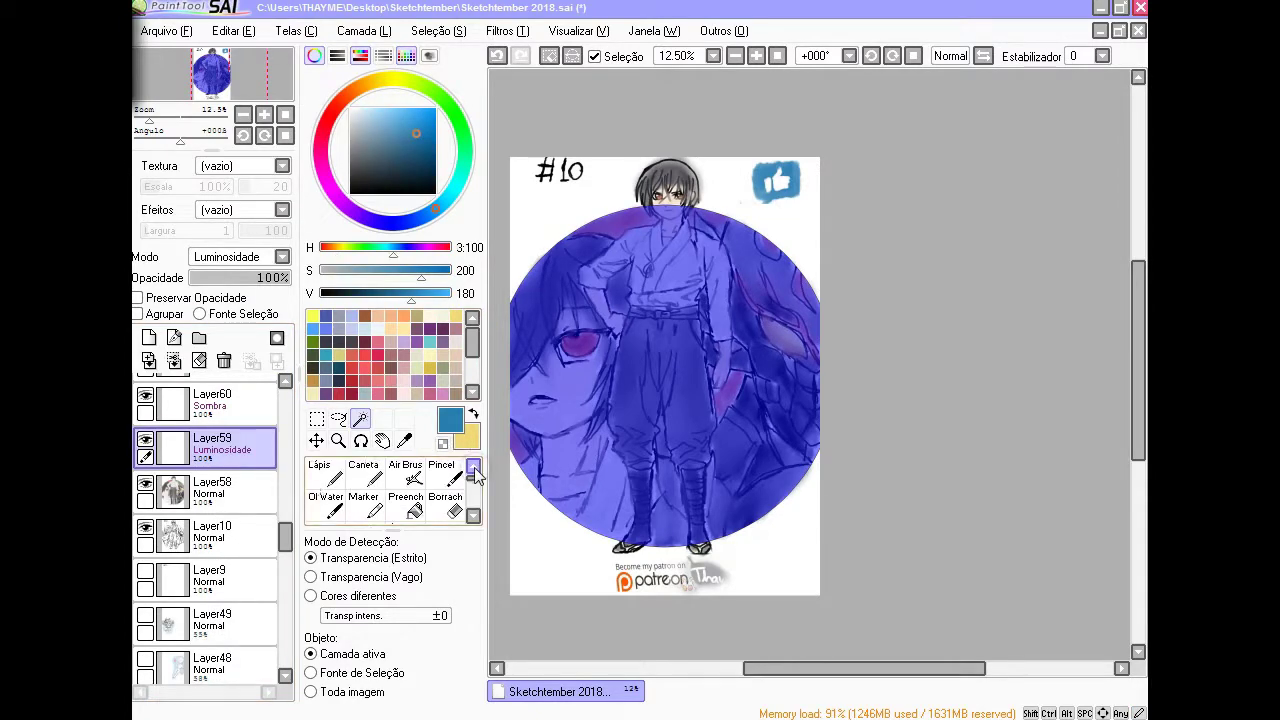
{"action": "left_click", "coordinate": [452, 478]}
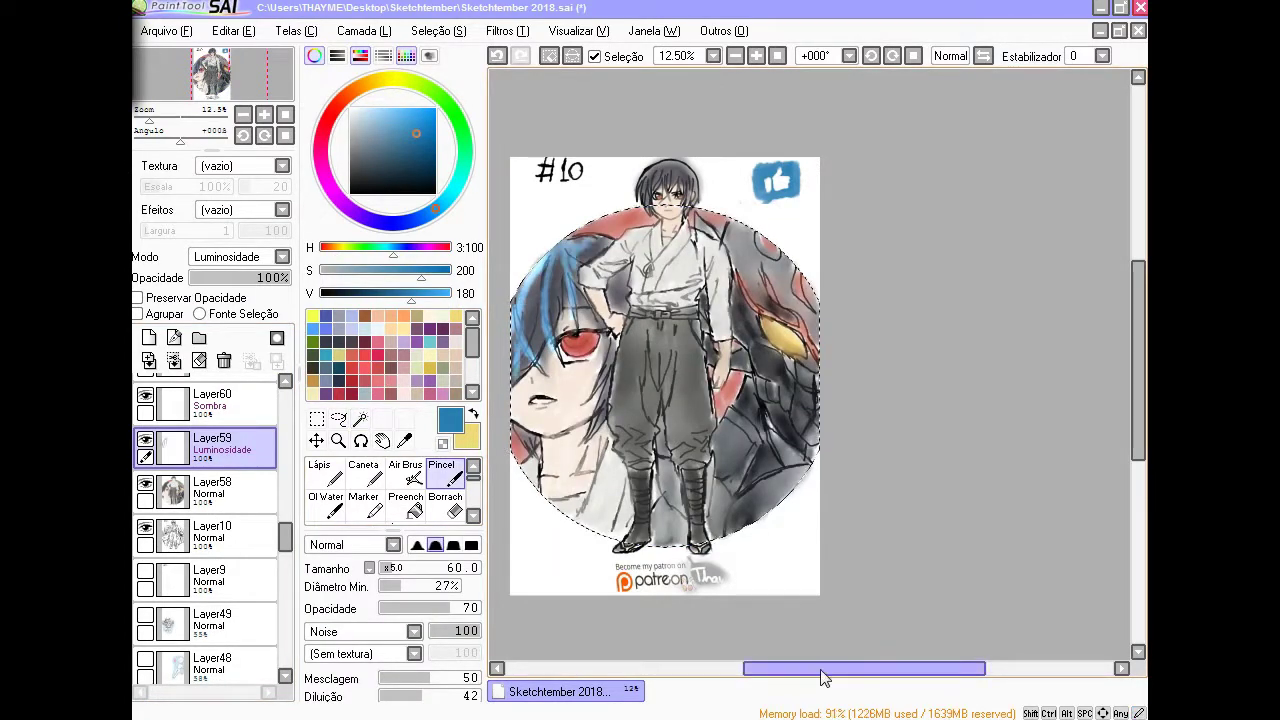
{"action": "left_click_drag", "start_coordinate": [822, 676], "coordinate": [812, 676]}
Blend the large portrait's blue hair highlights with the OI Water brush at size 110 and the Blur brush
{"action": "key", "text": "o"}
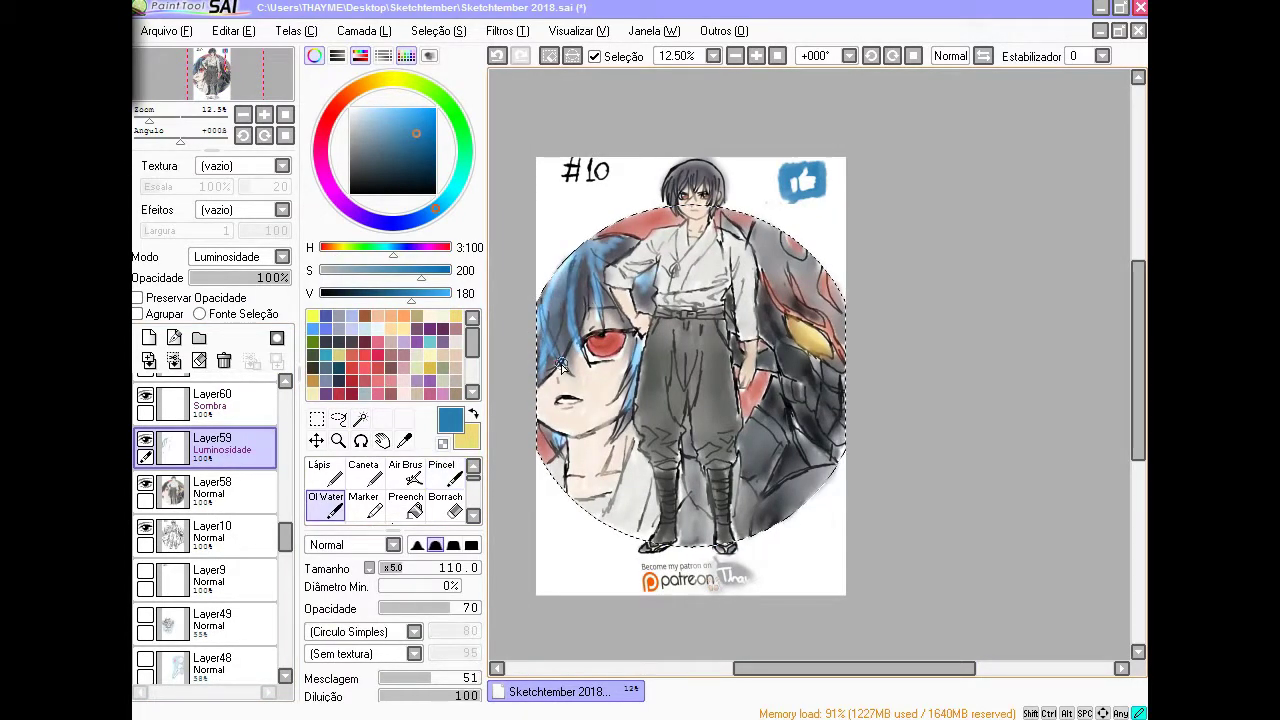
{"action": "scroll", "coordinate": [447, 473], "scroll_direction": "down", "scroll_amount": 1}
{"action": "left_click", "coordinate": [325, 505]}
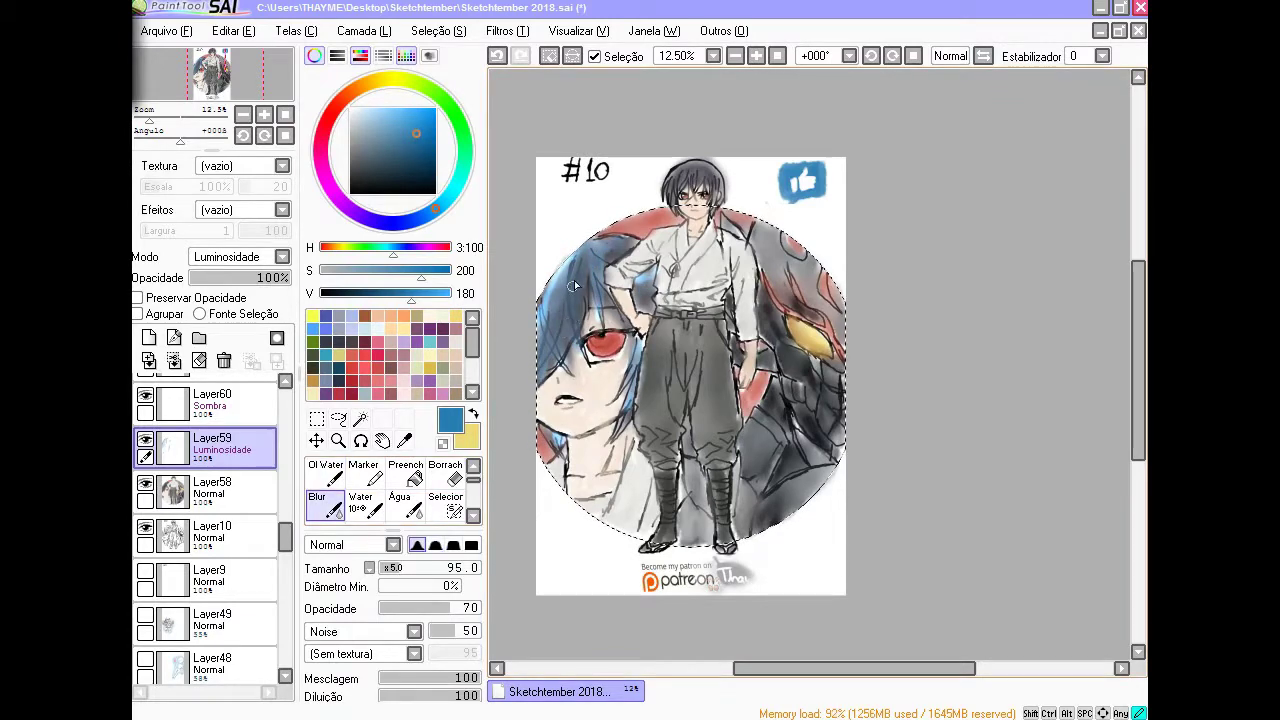
{"action": "left_click_drag", "start_coordinate": [550, 292], "coordinate": [650, 288]}
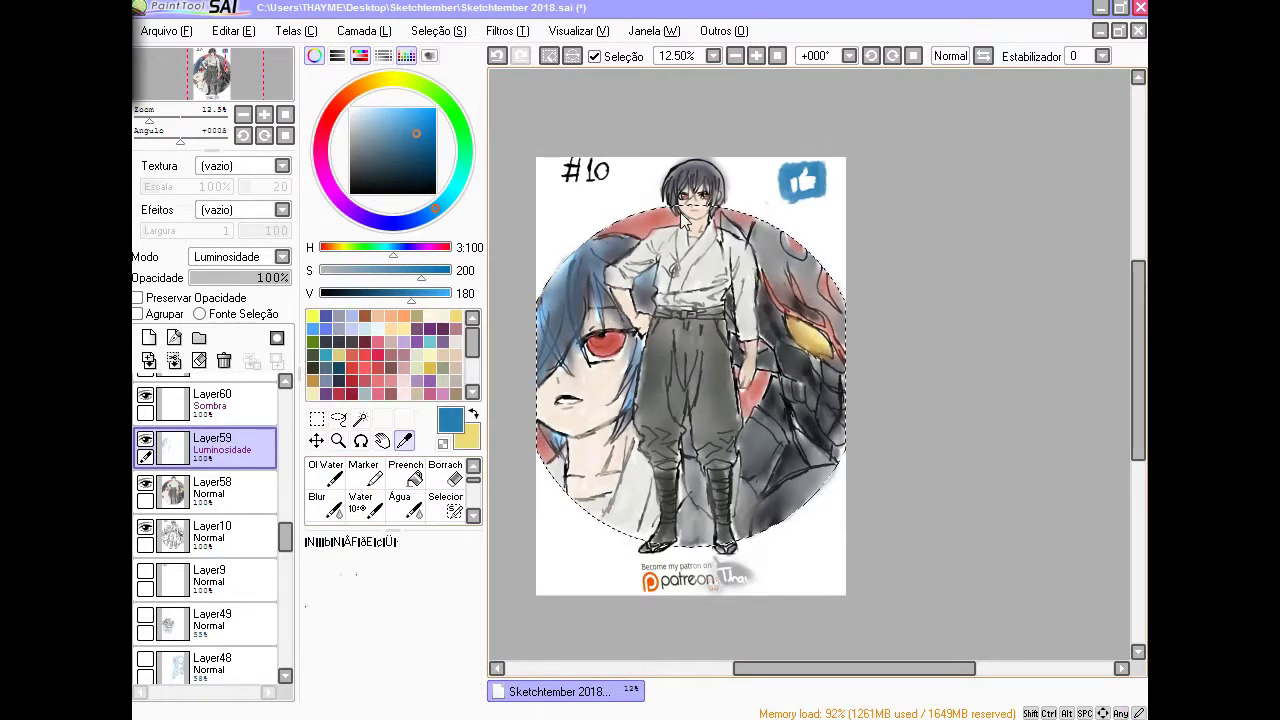
Sample the hair's dark grey and paint shadows over the large portrait on the Sombra layer, Layer60
{"action": "left_click", "coordinate": [545, 312], "text": "alt"}
{"action": "key", "text": "b"}
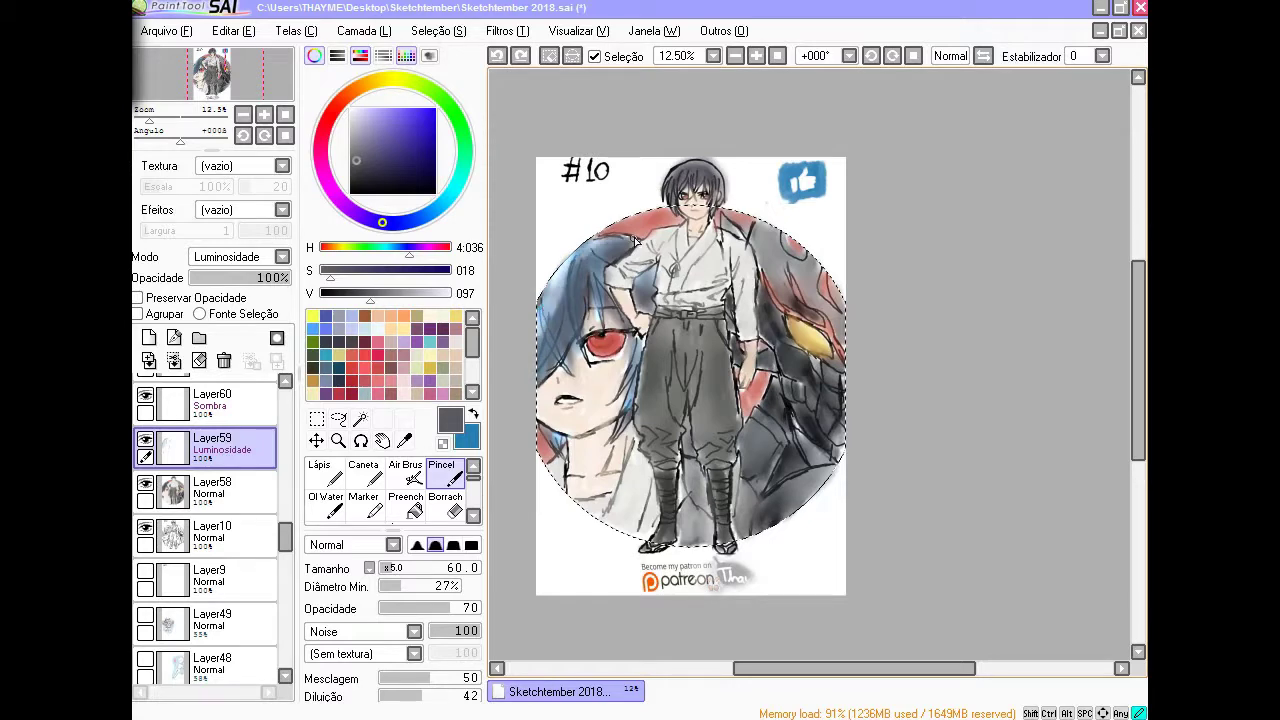
{"action": "left_click", "coordinate": [212, 400]}
{"action": "mouse_move", "coordinate": [576, 246]}
{"action": "left_mouse_down"}
{"action": "mouse_move", "coordinate": [585, 352]}
{"action": "mouse_move", "coordinate": [600, 290]}
{"action": "mouse_move", "coordinate": [630, 380]}
{"action": "mouse_move", "coordinate": [605, 300]}
{"action": "left_mouse_up"}
{"action": "key", "text": "w"}
Compare the portrait shading with and without the last strokes by repeatedly undoing and redoing them
{"action": "key", "text": "ctrl+z"}
{"action": "key", "text": "ctrl+z"}
{"action": "key", "text": "ctrl+y"}
{"action": "key", "text": "ctrl+z"}
{"action": "key", "text": "ctrl+y"}
{"action": "key", "text": "ctrl+z"}
{"action": "key", "text": "ctrl+y"}
Paint dark shadows on the portrait's collar and across the dragon on Layer60 with the Pincel brush
{"action": "key", "text": "b"}
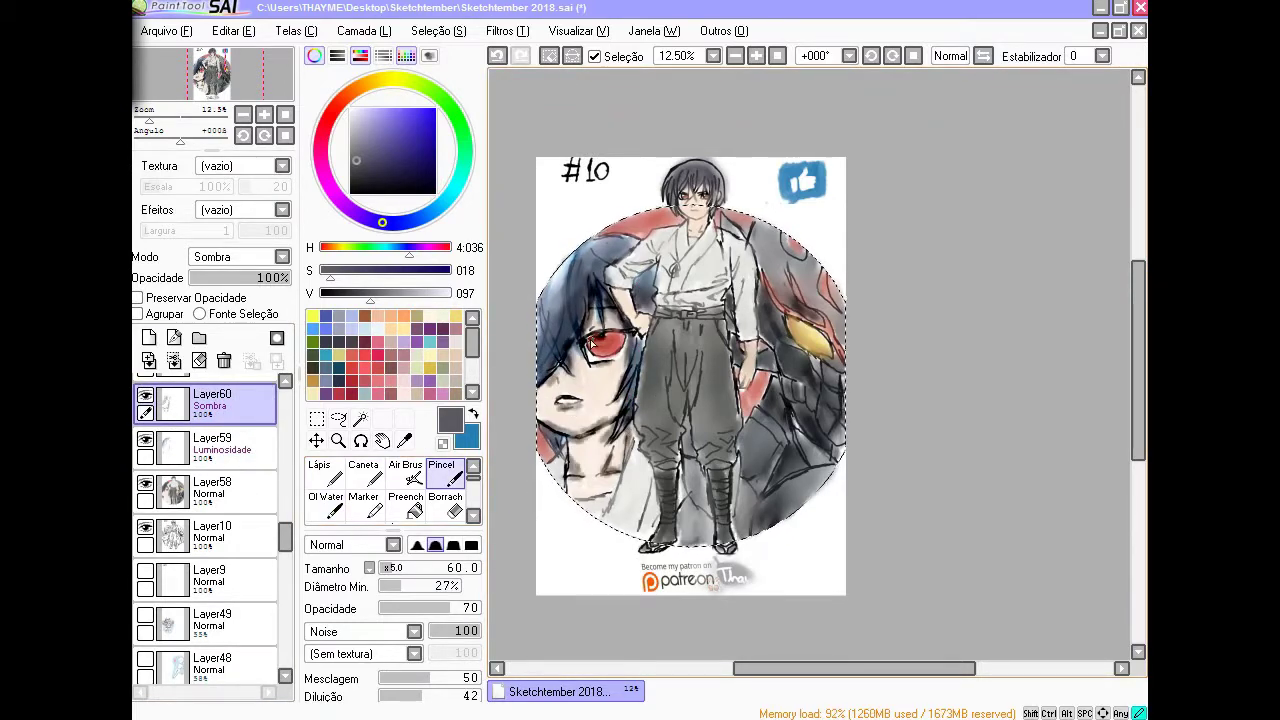
{"action": "left_click_drag", "start_coordinate": [645, 476], "coordinate": [645, 524]}
{"action": "left_click_drag", "start_coordinate": [680, 448], "coordinate": [712, 520]}
{"action": "left_click_drag", "start_coordinate": [776, 492], "coordinate": [780, 413]}
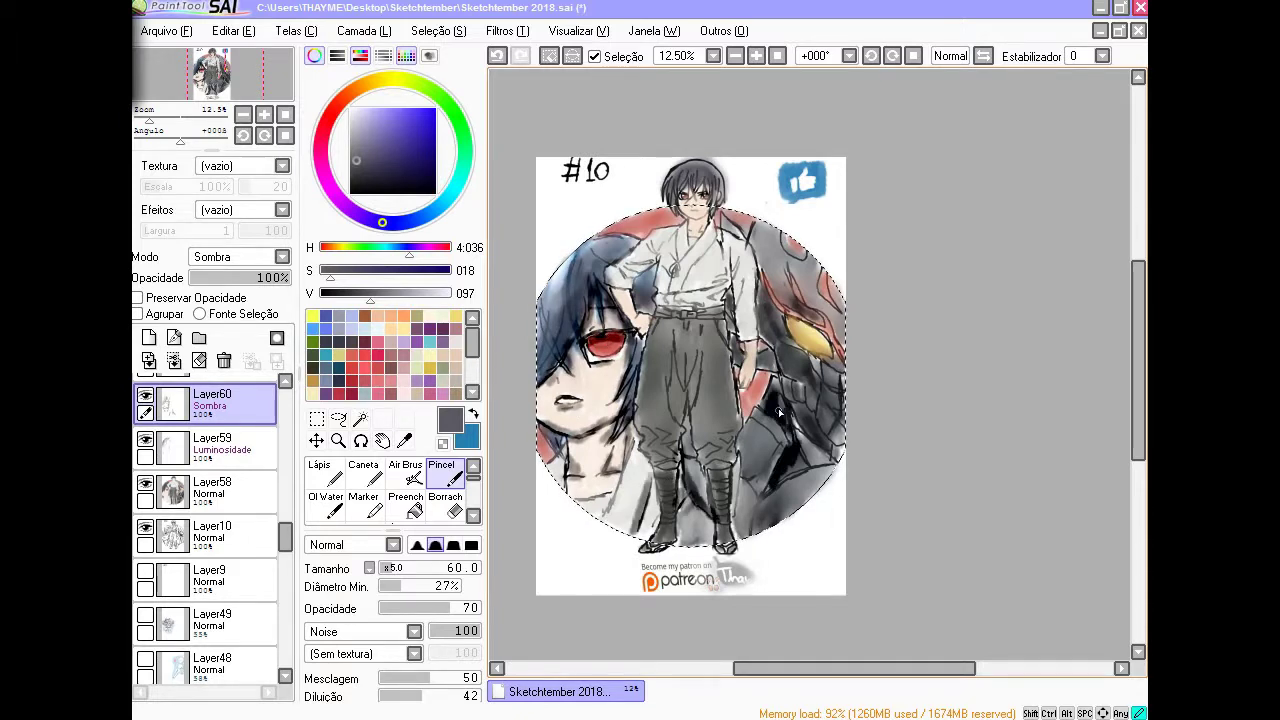
{"action": "mouse_move", "coordinate": [827, 340]}
{"action": "left_mouse_down"}
{"action": "mouse_move", "coordinate": [785, 300]}
{"action": "mouse_move", "coordinate": [836, 440]}
{"action": "left_mouse_up"}
{"action": "mouse_move", "coordinate": [840, 300]}
{"action": "left_mouse_down"}
{"action": "mouse_move", "coordinate": [760, 500]}
{"action": "mouse_move", "coordinate": [690, 515]}
{"action": "left_mouse_up"}
Blend the shadows on the portrait's neck and collar and on the dragon with the OI Water brush at size 110
{"action": "key", "text": "c"}
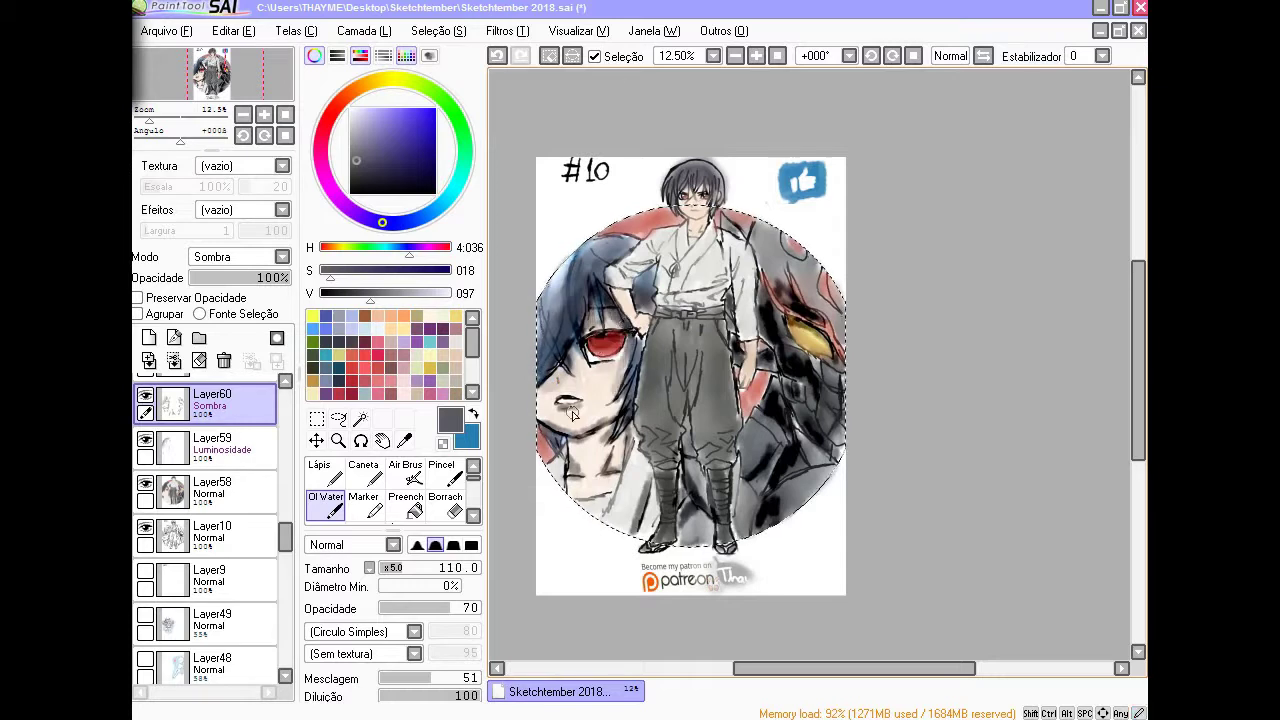
{"action": "left_click_drag", "start_coordinate": [580, 430], "coordinate": [615, 445]}
{"action": "left_click_drag", "start_coordinate": [800, 300], "coordinate": [840, 500]}
{"action": "left_click_drag", "start_coordinate": [640, 460], "coordinate": [650, 535]}
{"action": "left_click_drag", "start_coordinate": [790, 275], "coordinate": [778, 310]}
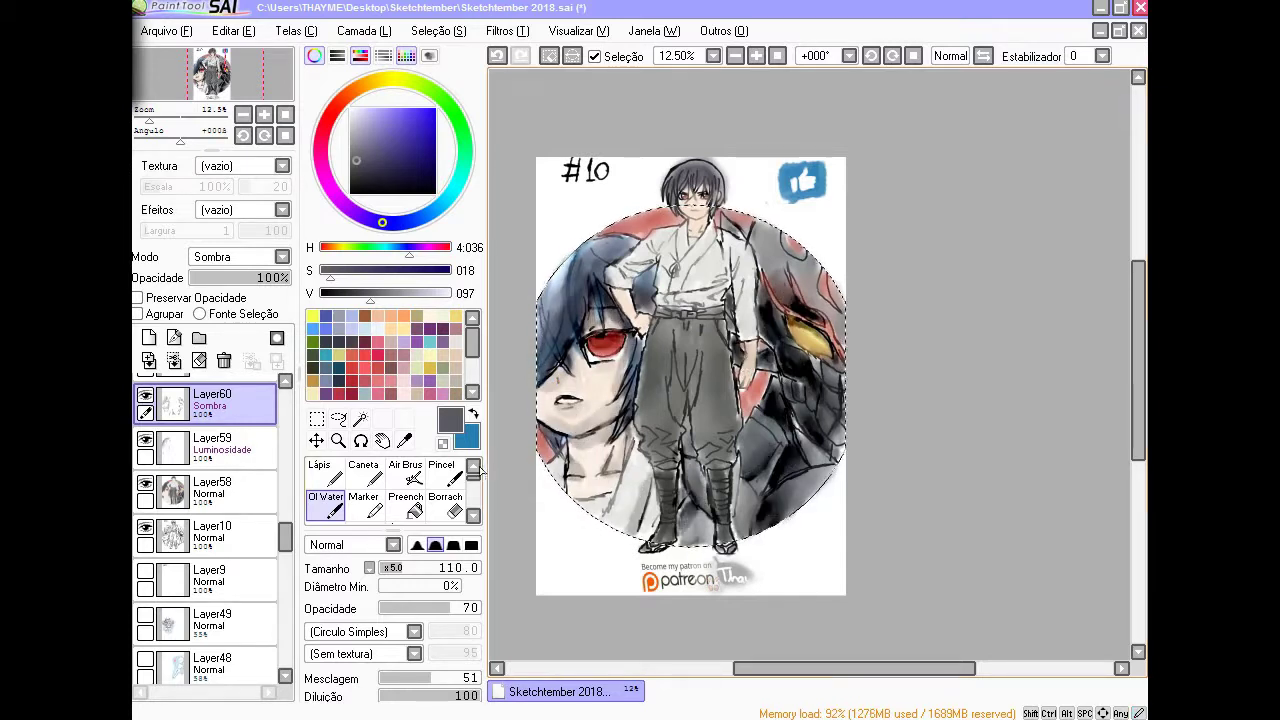
Soften the artwork inside the circle with the Blur brush at size 95 on Layer58 and Layer60
{"action": "left_click", "coordinate": [716, 500], "text": "ctrl"}
{"action": "key", "text": "b"}
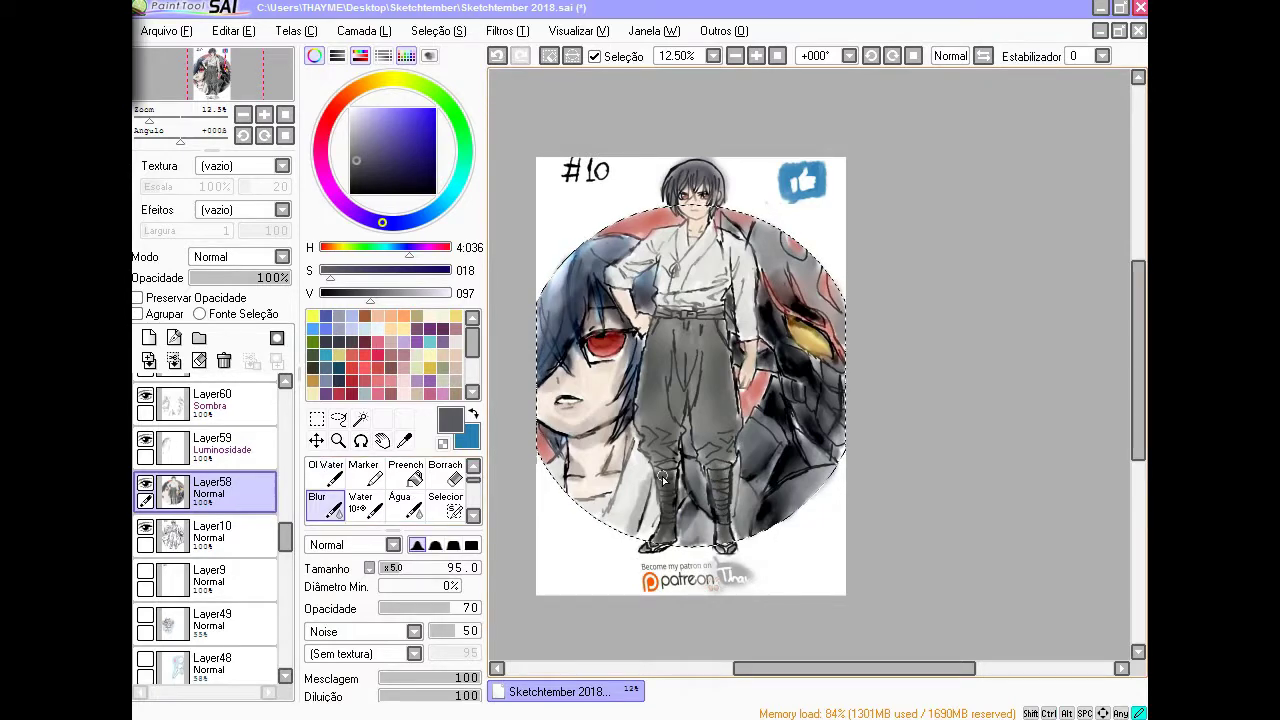
{"action": "left_click", "coordinate": [699, 510], "text": "ctrl"}
{"action": "left_click", "coordinate": [842, 380], "text": "ctrl"}
{"action": "left_click", "coordinate": [843, 340], "text": "ctrl"}
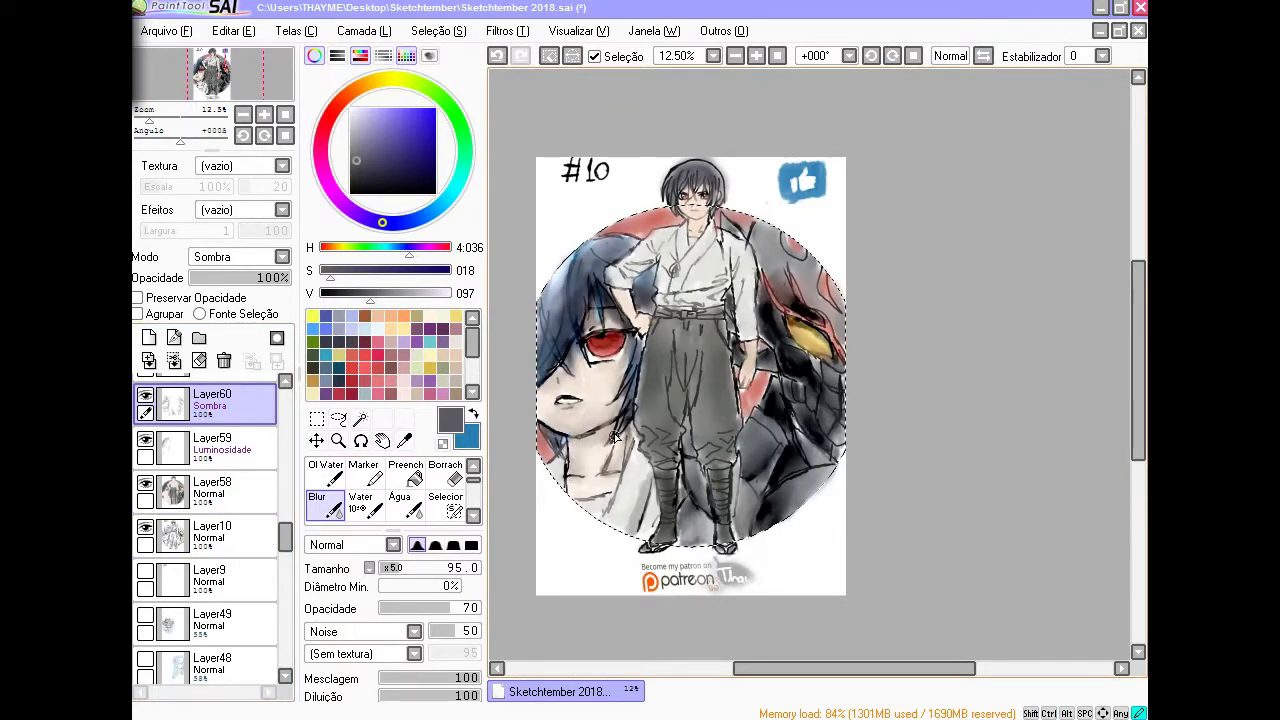
Paint dark shadows on the standing figure's trousers and leg wraps with the Pincel brush on Layer60
{"action": "scroll", "coordinate": [615, 437], "scroll_direction": "up", "scroll_amount": 1}
{"action": "key", "text": "b"}
{"action": "mouse_move", "coordinate": [773, 490]}
{"action": "left_mouse_down"}
{"action": "mouse_move", "coordinate": [705, 462]}
{"action": "mouse_move", "coordinate": [715, 327]}
{"action": "mouse_move", "coordinate": [681, 475]}
{"action": "mouse_move", "coordinate": [679, 430]}
{"action": "left_mouse_up"}
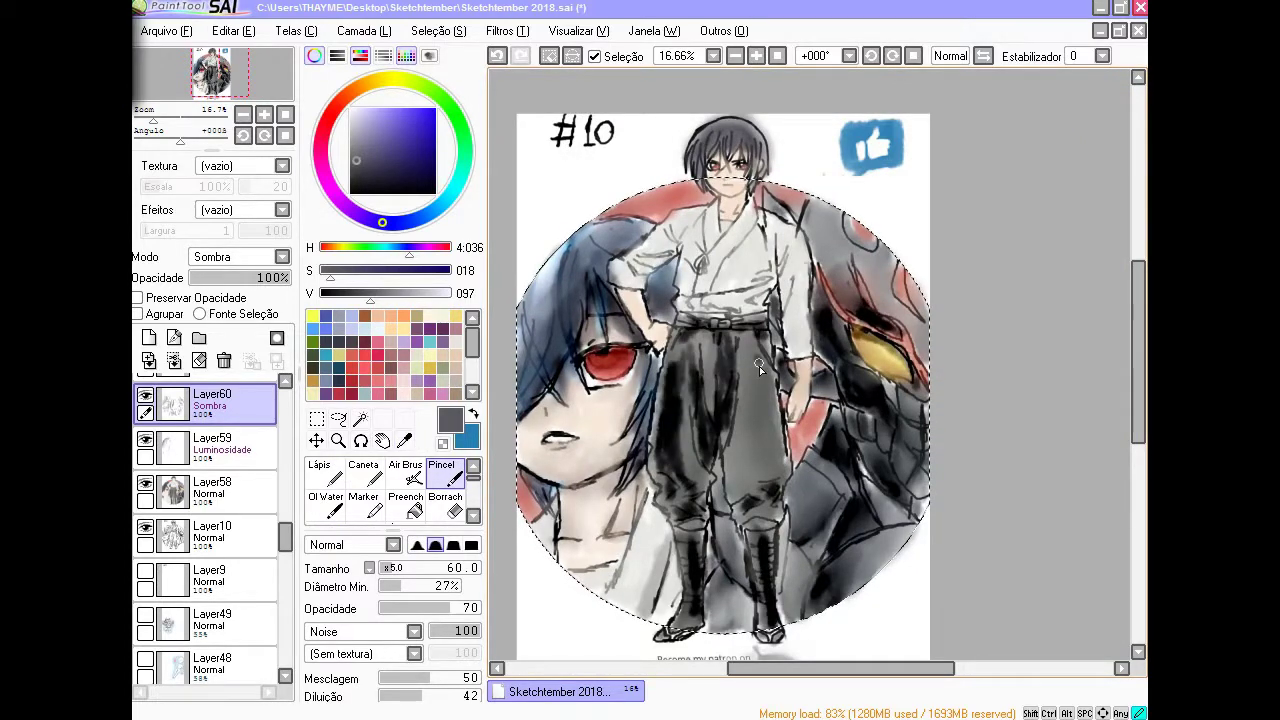
Show Layer57 at 45% opacity as a shading guide and make Layer60 active again
{"action": "scroll", "coordinate": [210, 450], "scroll_direction": "up", "scroll_amount": 1}
{"action": "left_click", "coordinate": [145, 392]}
{"action": "left_click", "coordinate": [210, 392]}
{"action": "left_click_drag", "start_coordinate": [289, 277], "coordinate": [235, 277]}
{"action": "left_click", "coordinate": [251, 441]}
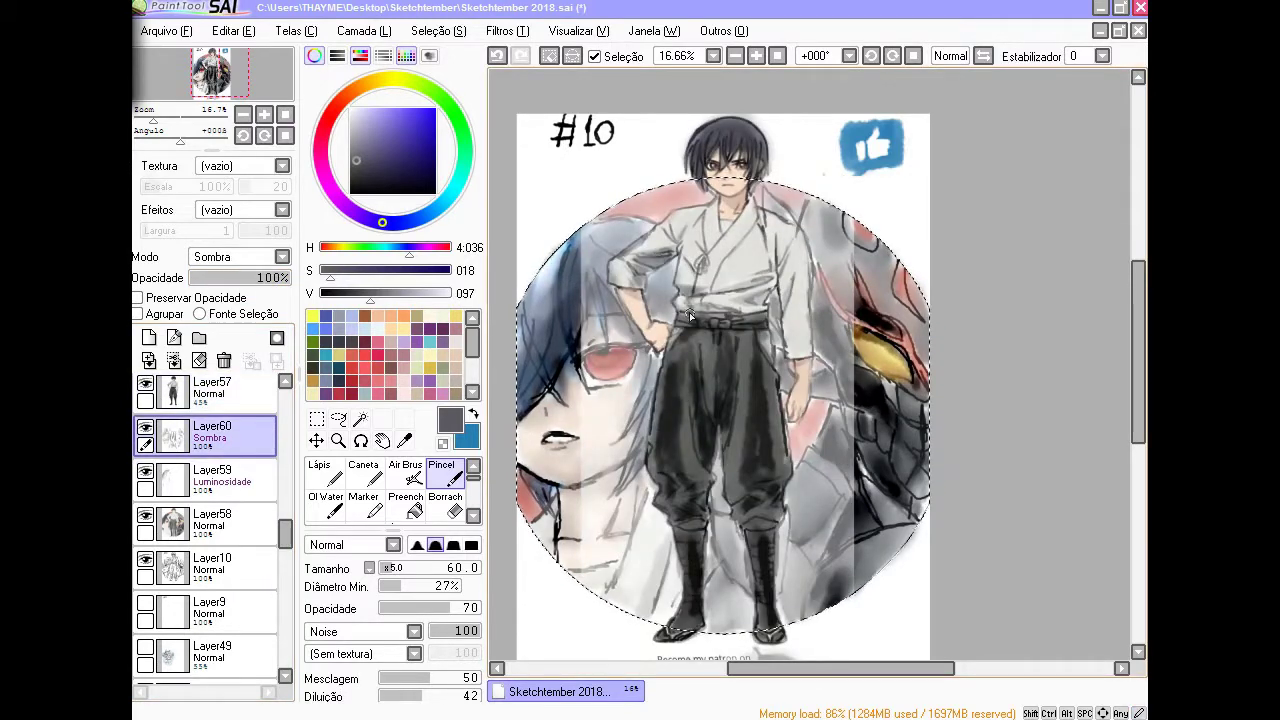
Restore Layer57 to 100% opacity, hide it and return to Layer60
{"action": "left_click", "coordinate": [210, 392]}
{"action": "left_click_drag", "start_coordinate": [235, 277], "coordinate": [295, 285]}
{"action": "left_click", "coordinate": [145, 392]}
{"action": "left_click", "coordinate": [210, 436]}
Clean up and blend the standing figure's clothing shadows on Layer60 with the eraser and the OI Water brush
{"action": "left_click", "coordinate": [445, 505]}
{"action": "left_click", "coordinate": [210, 524]}
{"action": "left_click", "coordinate": [210, 436]}
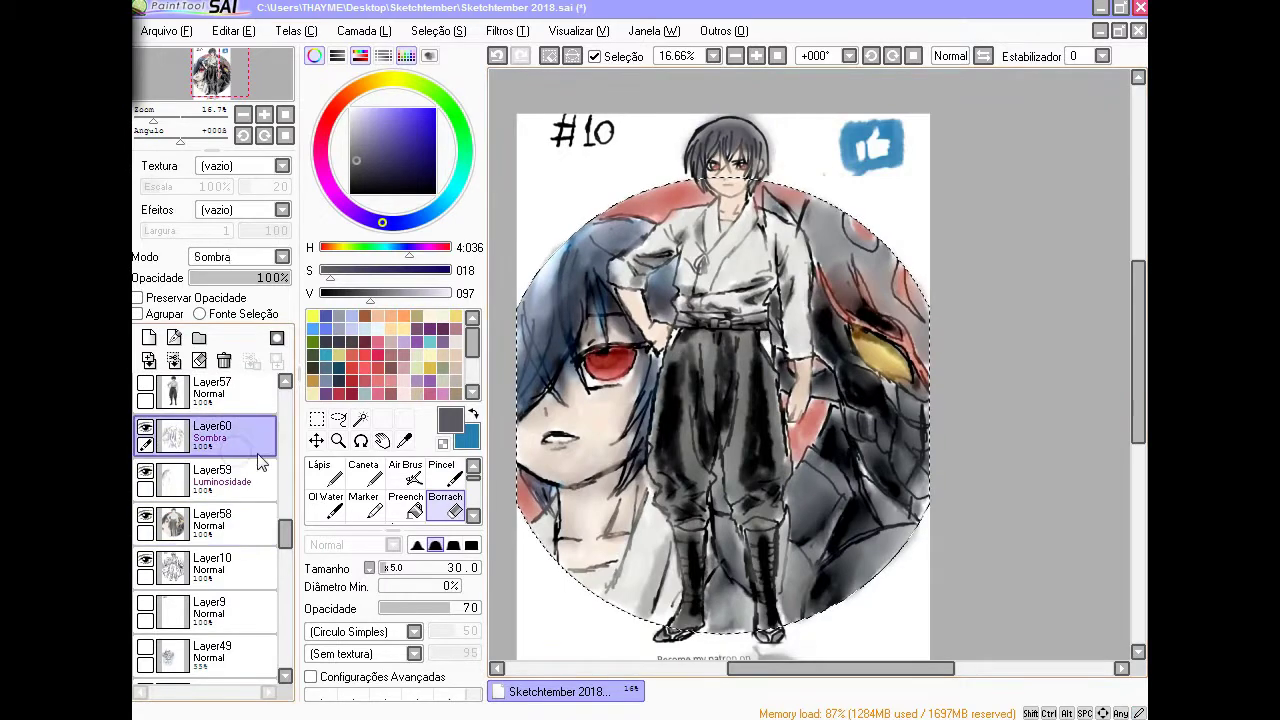
{"action": "left_click", "coordinate": [325, 505]}
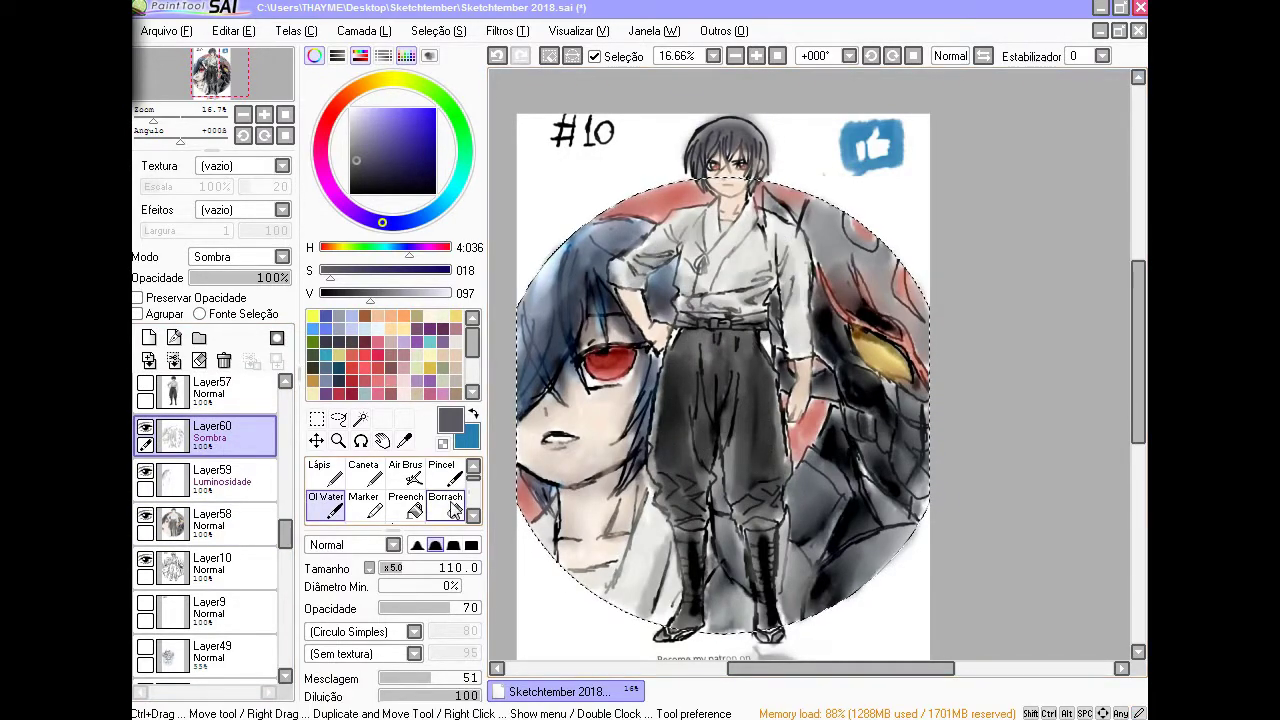
{"action": "left_click", "coordinate": [455, 510]}
{"action": "left_click", "coordinate": [325, 505]}
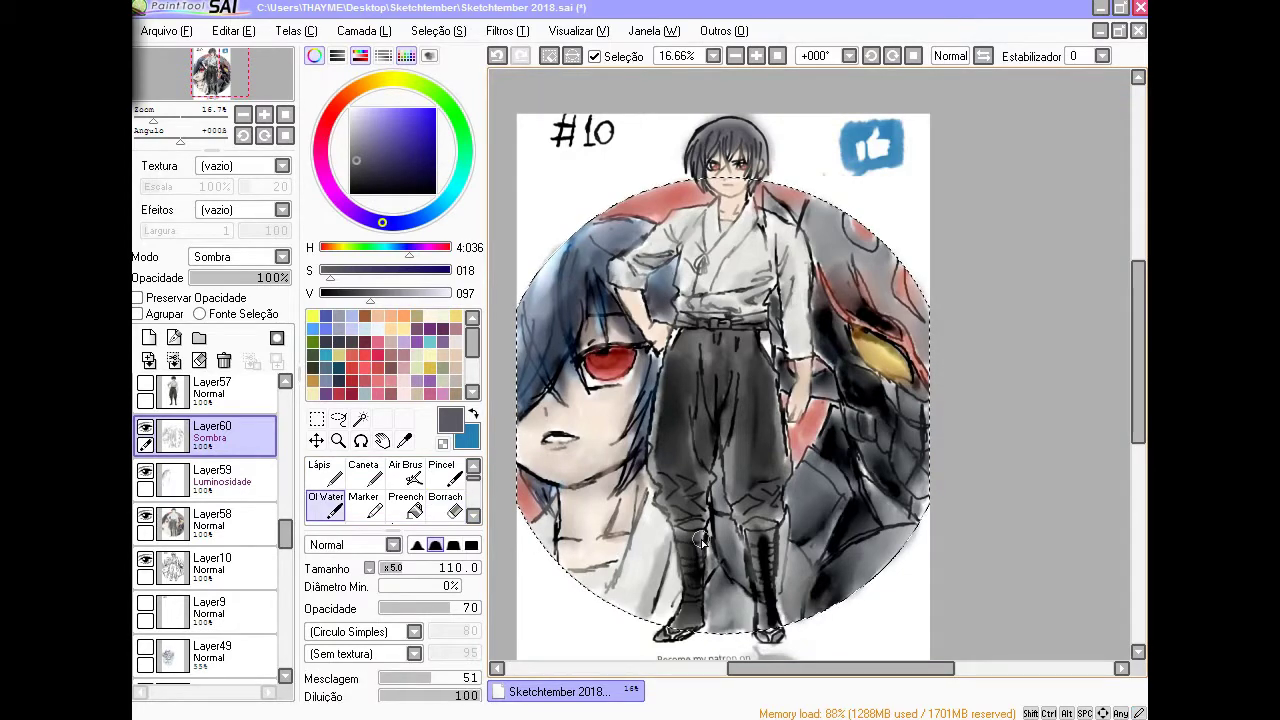
Soften the shadows on the standing figure's leg wraps and clothing with the Blur brush at size 95
{"action": "key", "text": "b"}
{"action": "key", "text": "b"}
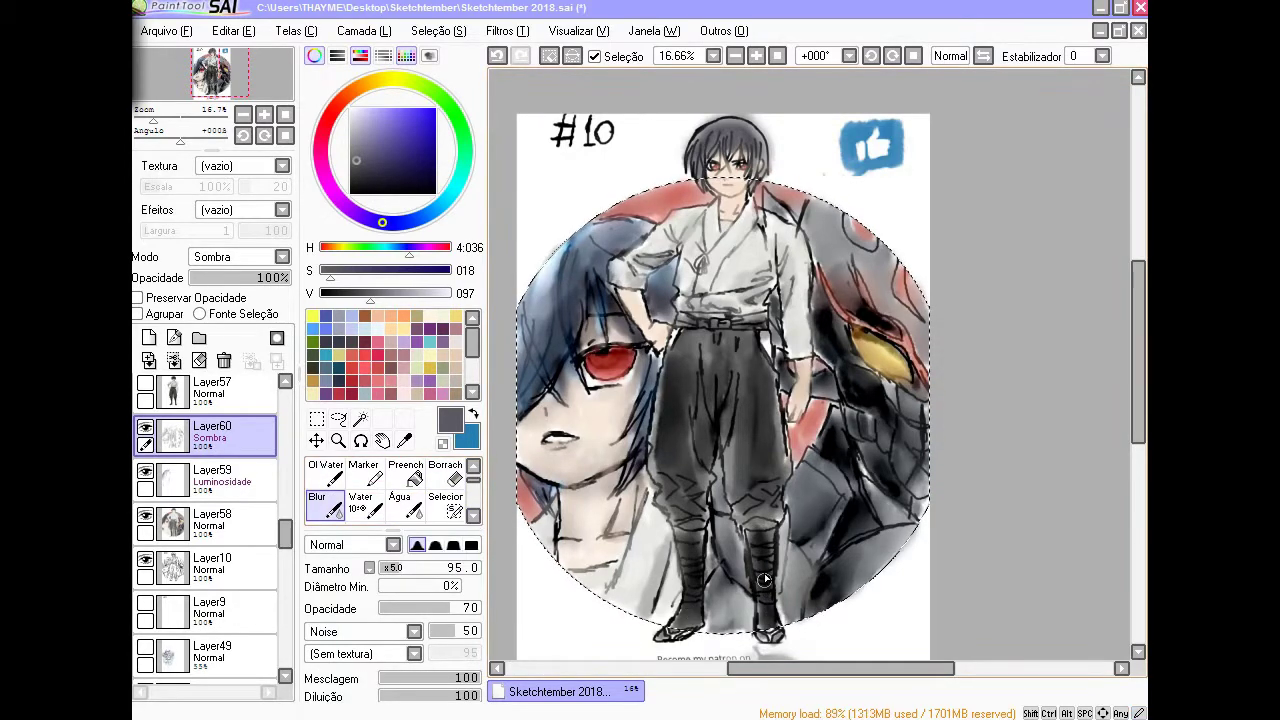
{"action": "left_click_drag", "start_coordinate": [635, 242], "coordinate": [600, 252]}
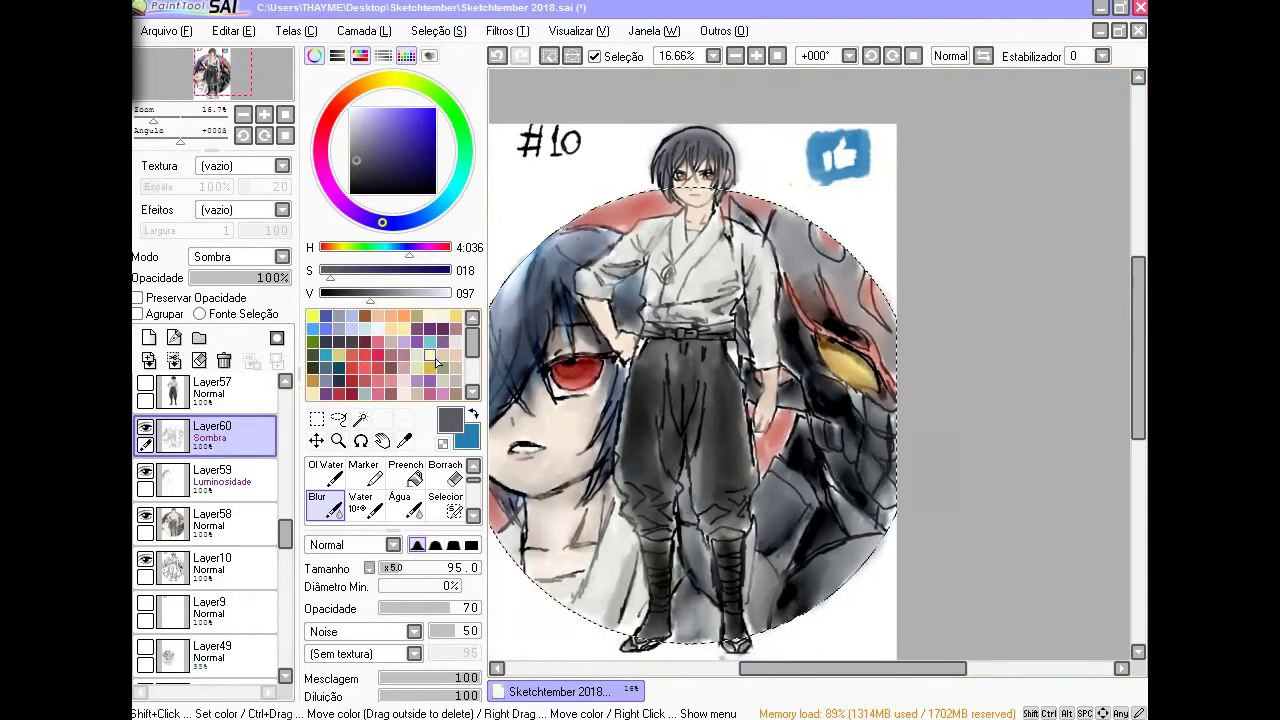
Invert the selection, then paint and soften dark shadows on the standing figure's hair on Layer60
{"action": "key", "text": "b"}
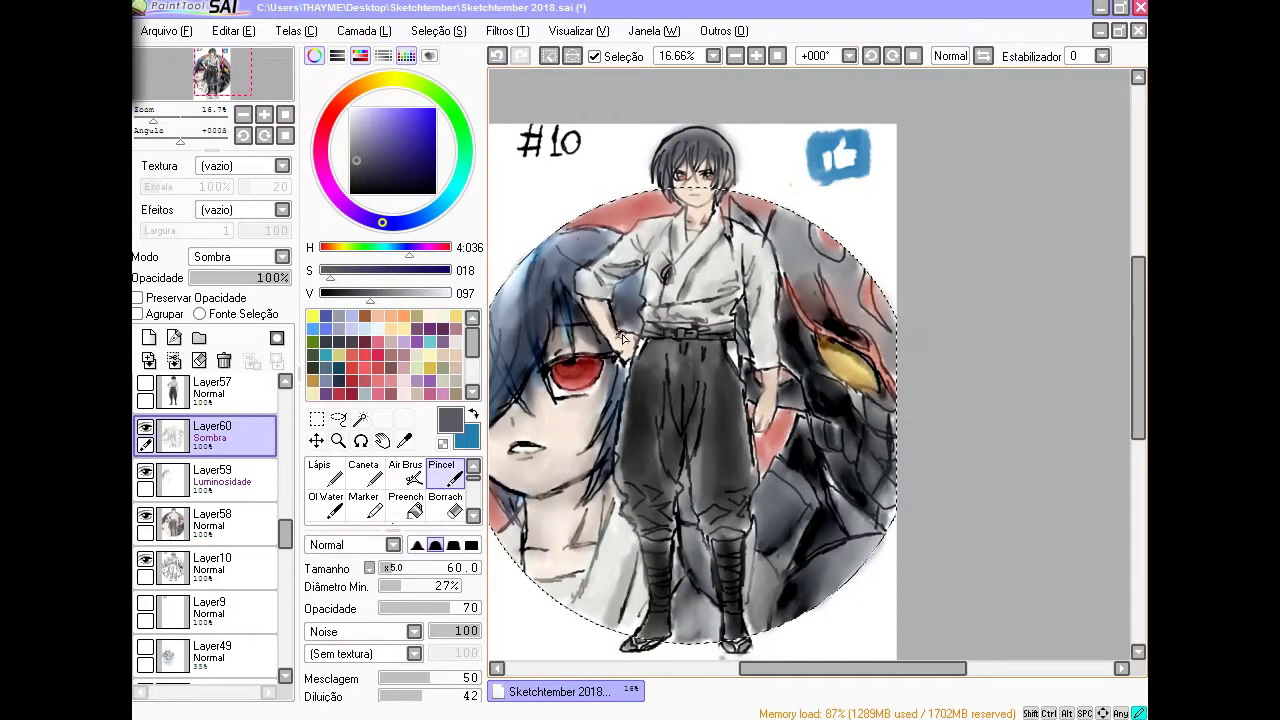
{"action": "left_click", "coordinate": [438, 30]}
{"action": "left_click", "coordinate": [440, 129]}
{"action": "mouse_move", "coordinate": [668, 185]}
{"action": "left_mouse_down"}
{"action": "mouse_move", "coordinate": [720, 160]}
{"action": "mouse_move", "coordinate": [703, 170]}
{"action": "left_mouse_up"}
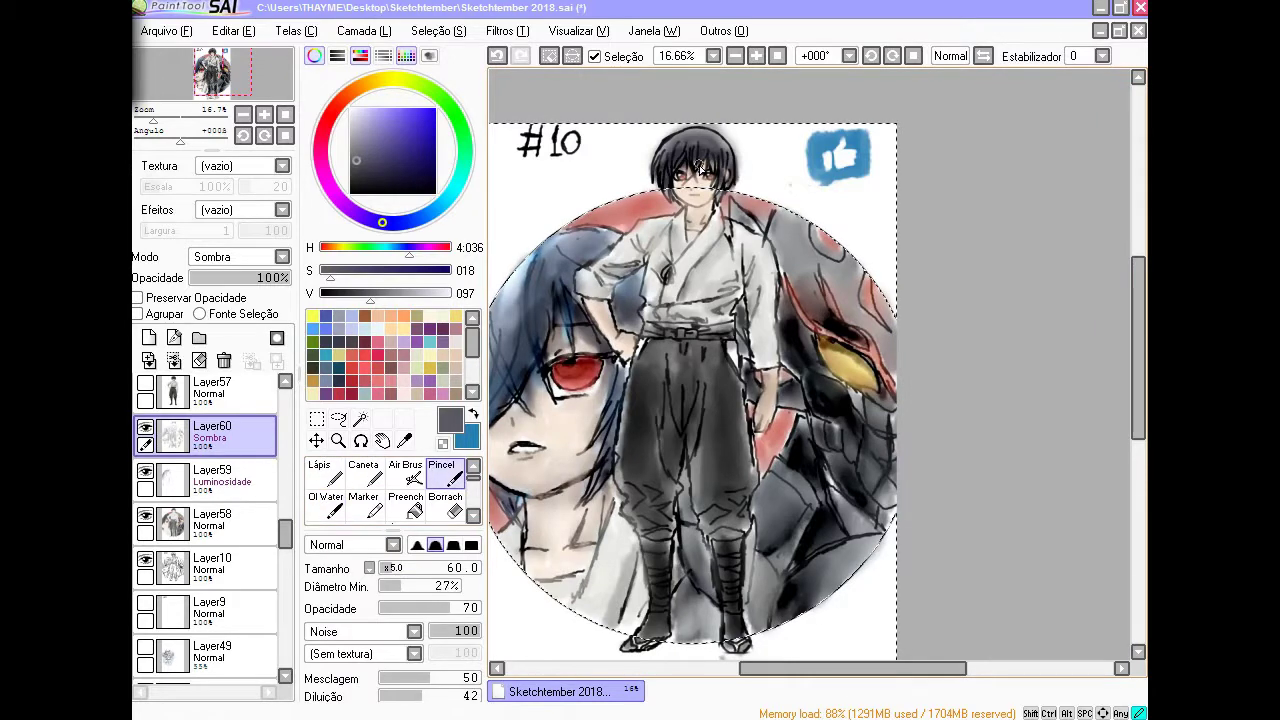
{"action": "scroll", "coordinate": [703, 170], "scroll_direction": "up", "scroll_amount": 1}
{"action": "key", "text": "b"}
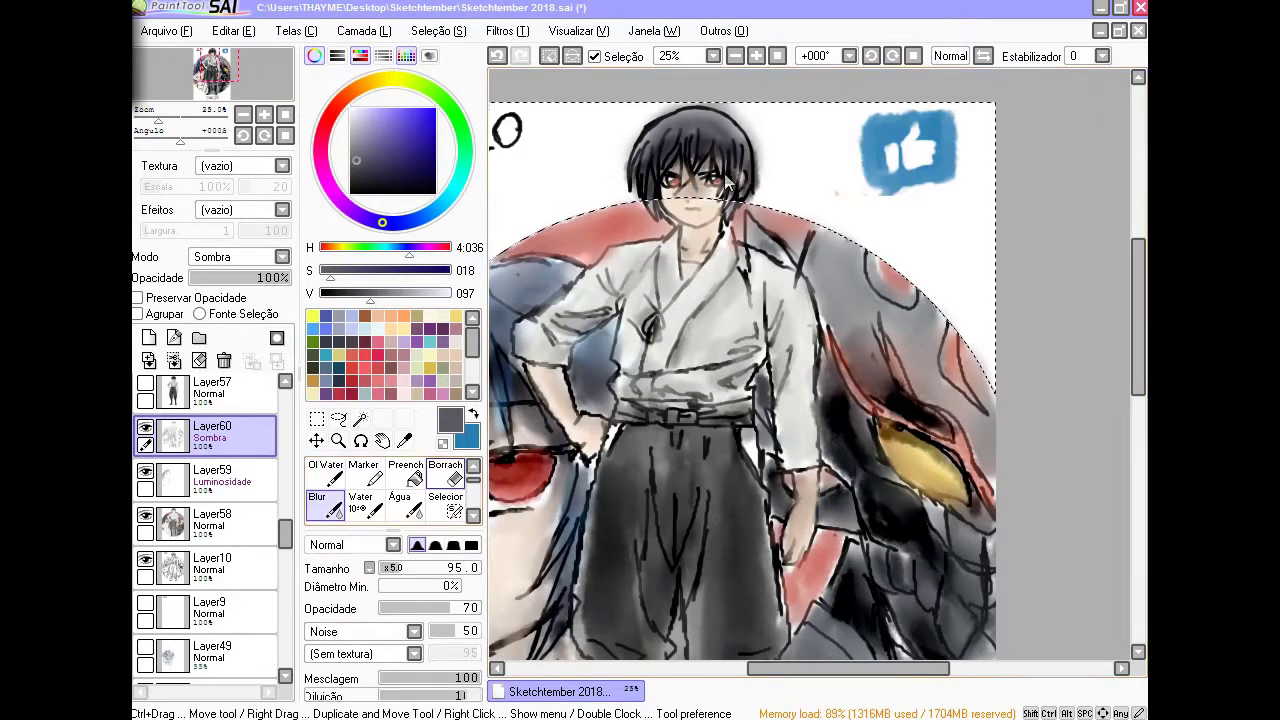
Paint blue highlights on the standing figure's hair on Layer59 and soften the hair with the Blur brush
{"action": "left_click", "coordinate": [210, 475]}
{"action": "key", "text": "x"}
{"action": "key", "text": "b"}
{"action": "left_click_drag", "start_coordinate": [670, 159], "coordinate": [698, 118]}
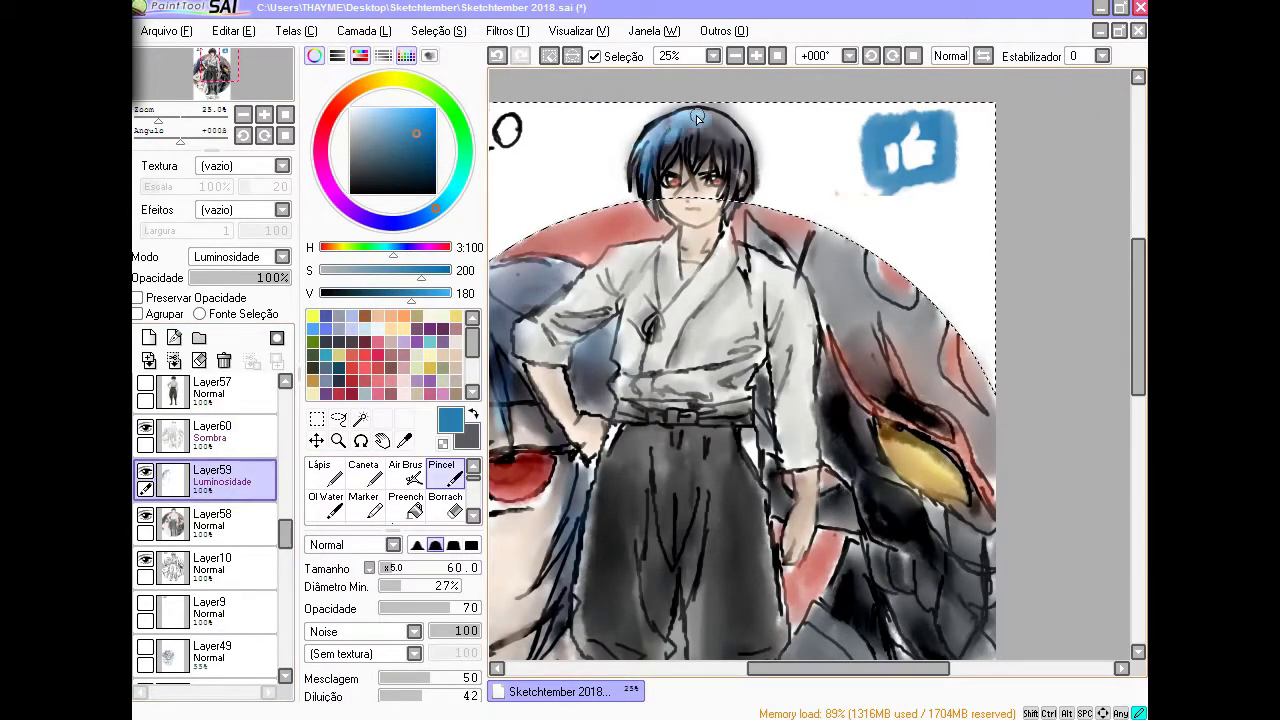
{"action": "key", "text": "c"}
{"action": "key", "text": "x"}
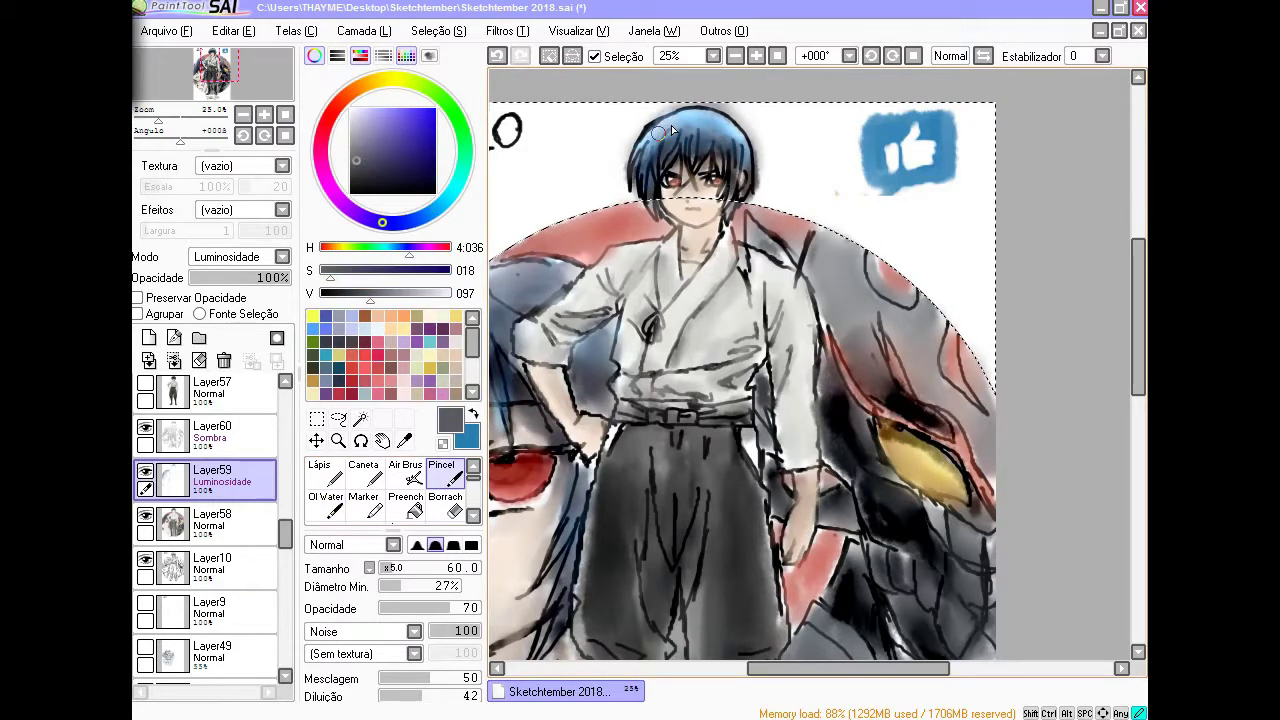
{"action": "key", "text": "b"}
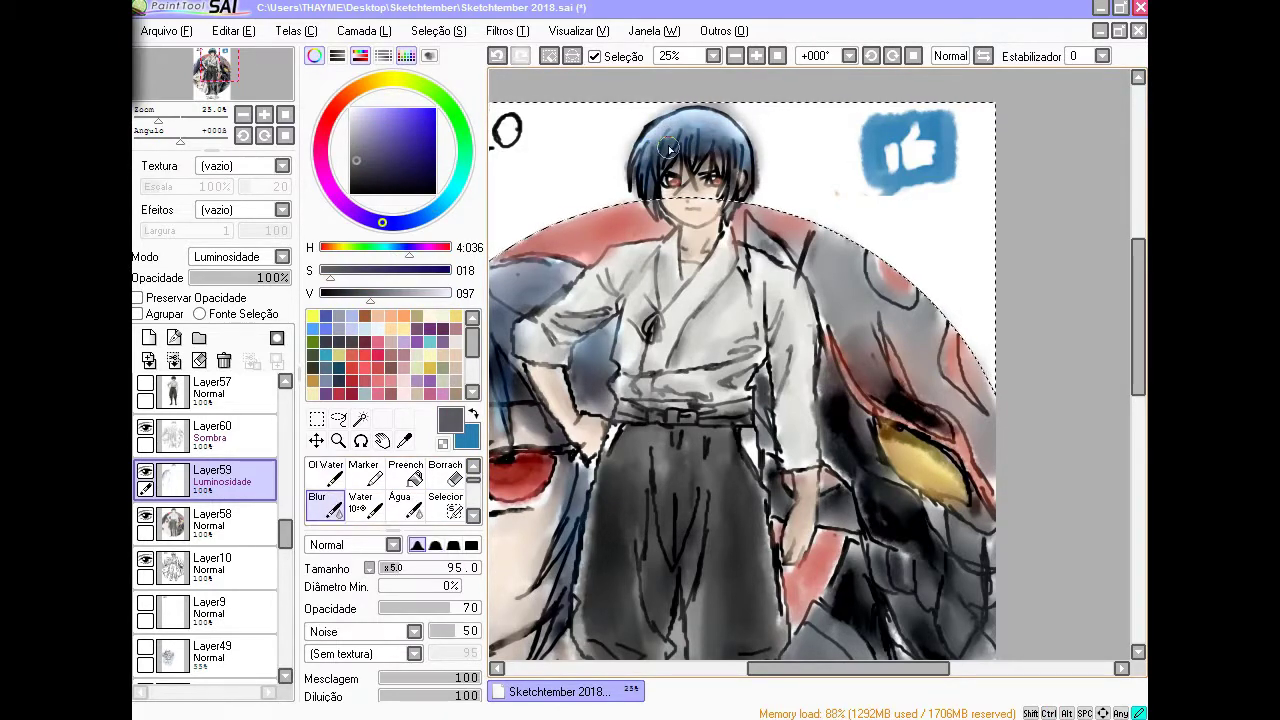
{"action": "left_click", "coordinate": [210, 430]}
{"action": "left_click", "coordinate": [210, 520]}
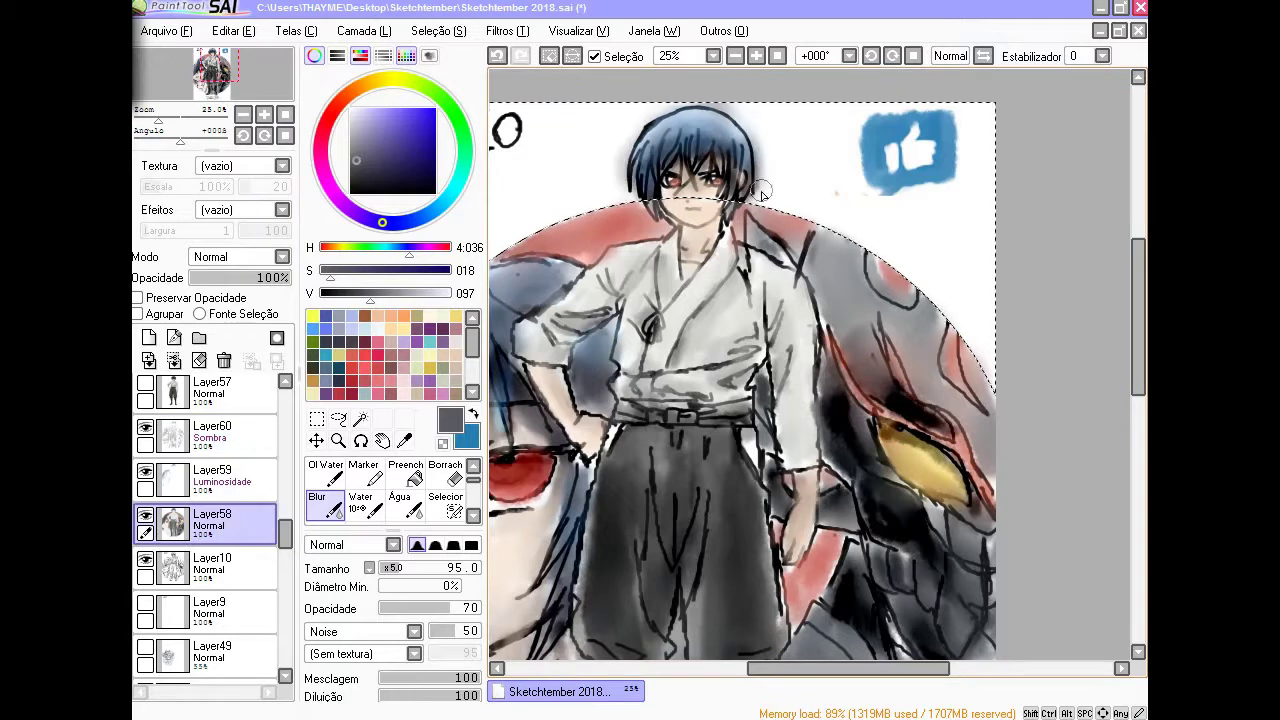
Invert the selection back to the circular background area
{"action": "scroll", "coordinate": [542, 195], "scroll_direction": "down", "scroll_amount": 1}
{"action": "left_click", "coordinate": [438, 31]}
{"action": "left_click", "coordinate": [449, 72]}
{"action": "key", "text": "n"}
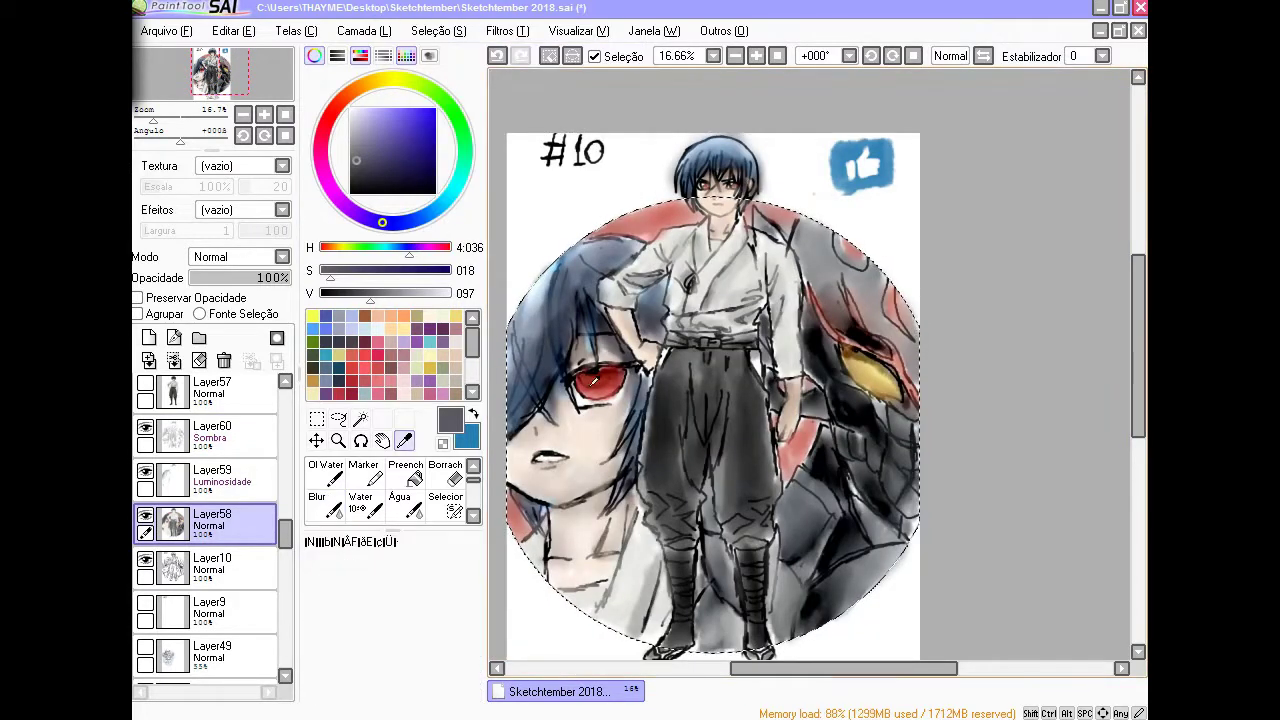
Paint a warm orange glow over the portrait's face and neck on Layer59 with the Pincel brush at size 125
{"action": "left_click", "coordinate": [244, 497]}
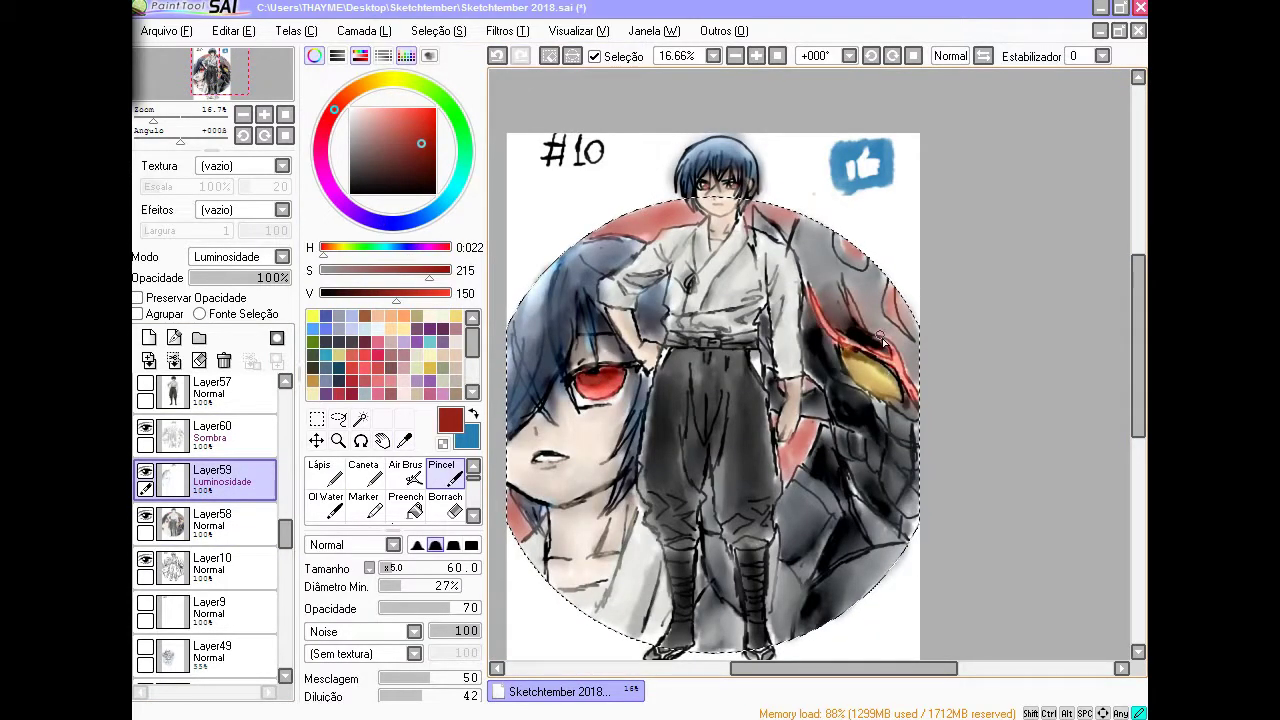
{"action": "scroll", "coordinate": [385, 350], "scroll_direction": "down", "scroll_amount": 2}
{"action": "left_click", "coordinate": [416, 378]}
{"action": "mouse_move", "coordinate": [580, 480]}
{"action": "left_mouse_down"}
{"action": "mouse_move", "coordinate": [565, 552]}
{"action": "mouse_move", "coordinate": [602, 558]}
{"action": "mouse_move", "coordinate": [631, 396]}
{"action": "mouse_move", "coordinate": [552, 504]}
{"action": "mouse_move", "coordinate": [554, 459]}
{"action": "mouse_move", "coordinate": [597, 396]}
{"action": "left_mouse_up"}
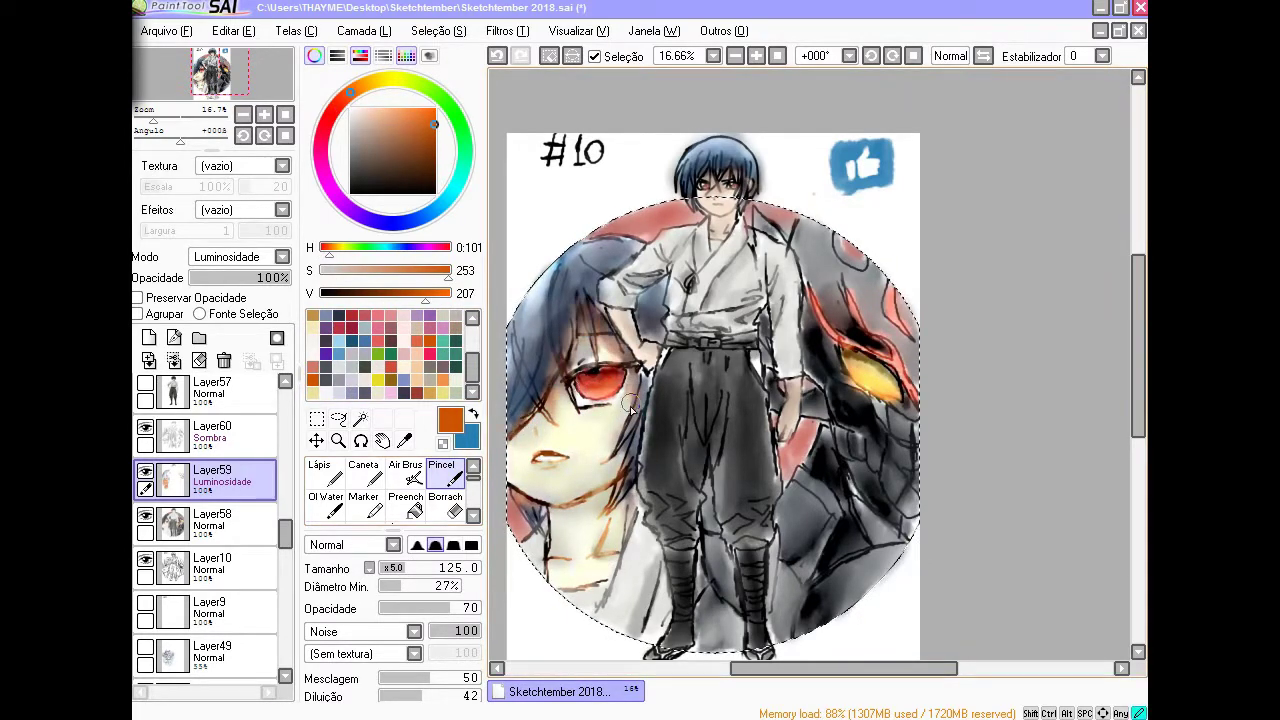
Clean up and soften the shading on the portrait's face on Layer60 with the eraser and the Blur brush at size 95
{"action": "key", "text": "e"}
{"action": "left_click", "coordinate": [271, 435]}
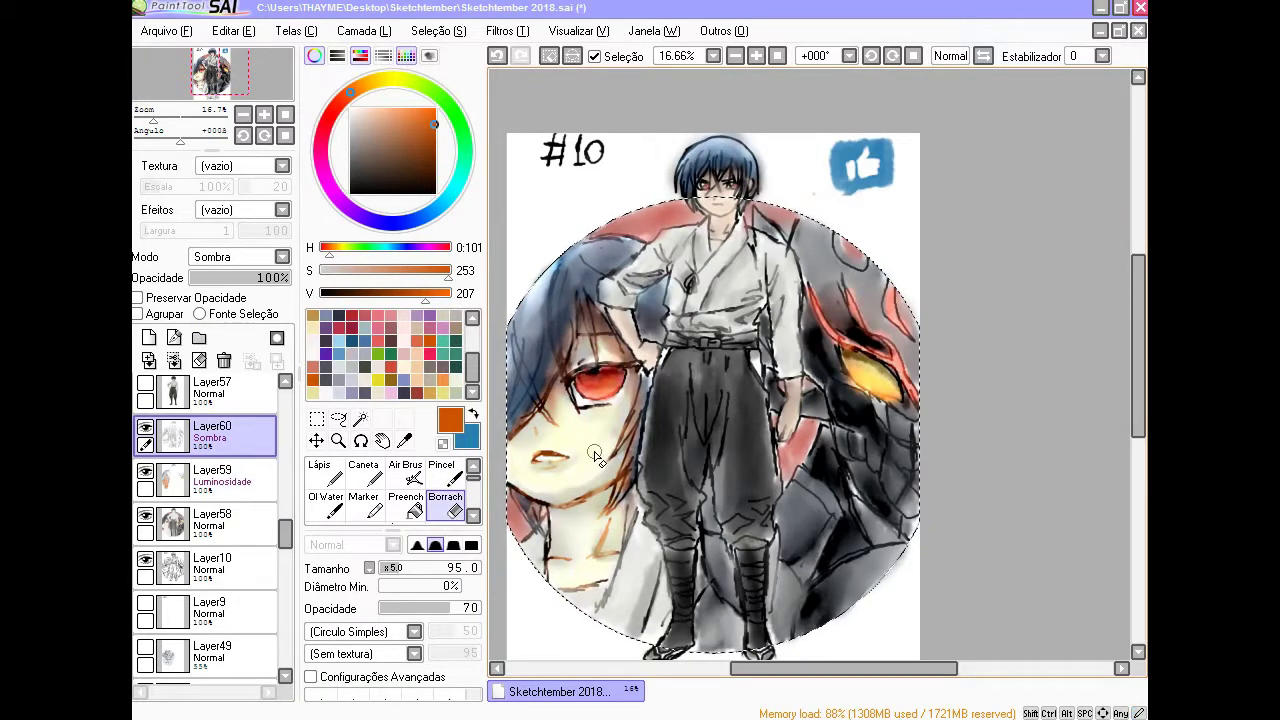
{"action": "scroll", "coordinate": [390, 490], "scroll_direction": "down", "scroll_amount": 1}
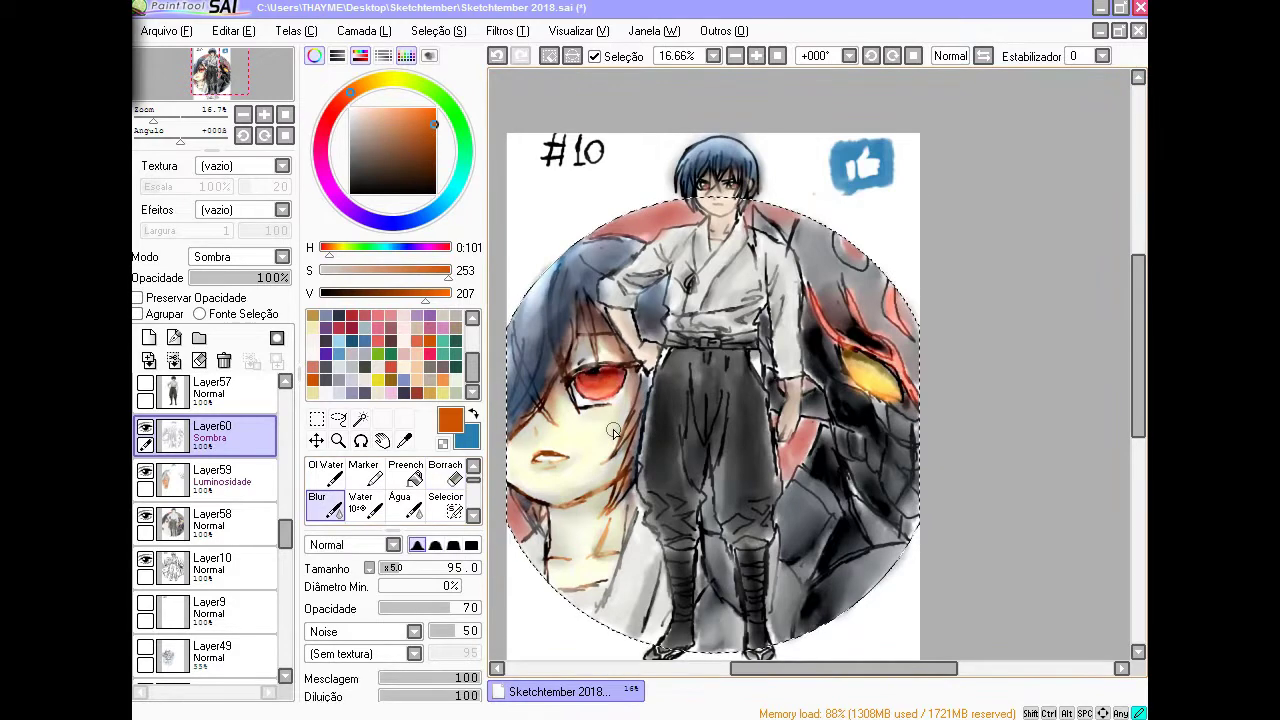
{"action": "key", "text": "b"}
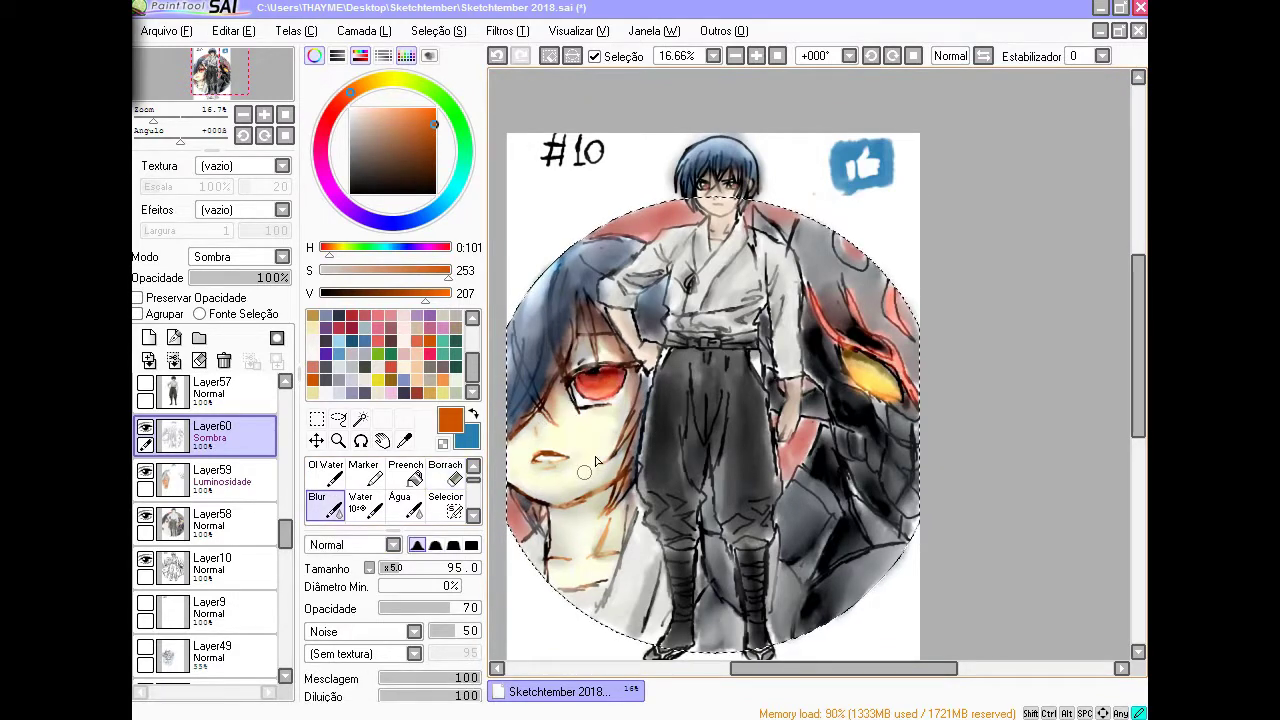
{"action": "key", "text": "e"}
{"action": "left_click", "coordinate": [325, 500]}
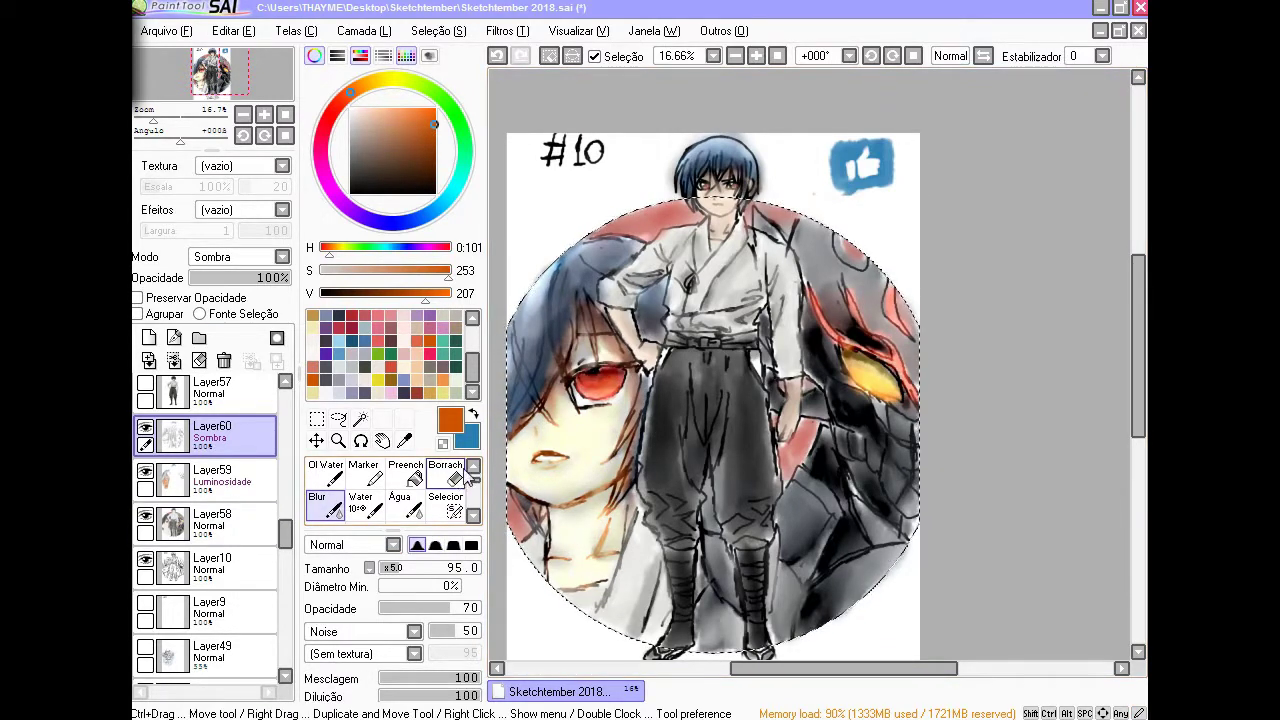
Paint orange shadows on the portrait's face and neck on Layer60 at size 65 and blend them with the OI Water brush at size 70
{"action": "key", "text": "Page_Down"}
{"action": "key", "text": "Page_Up"}
{"action": "key", "text": "b"}
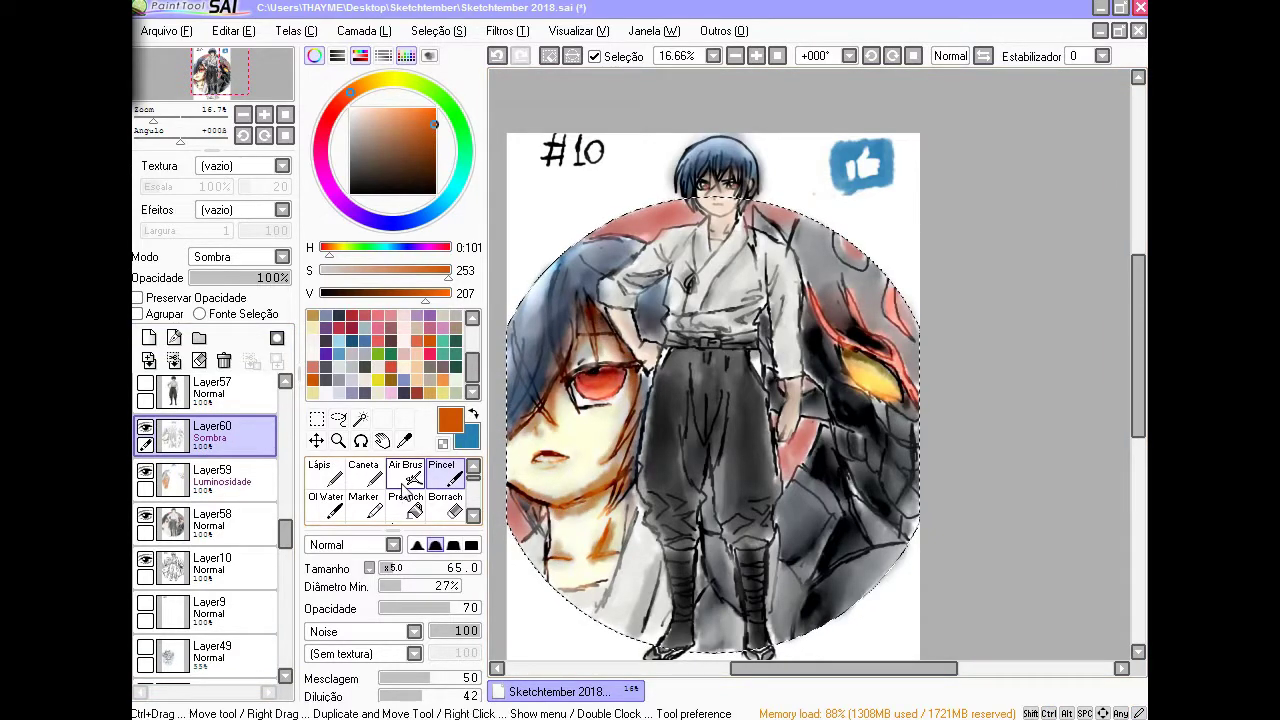
{"action": "key", "text": "e"}
{"action": "left_click", "coordinate": [325, 505]}
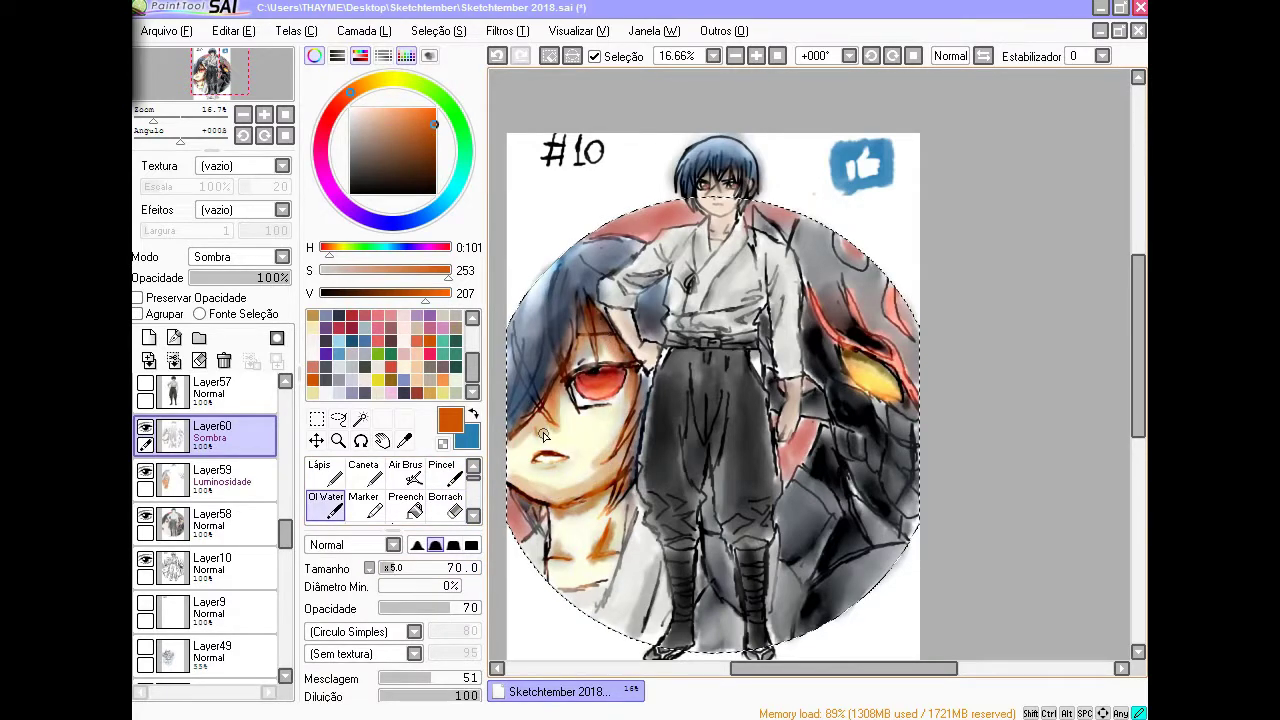
Refine the orange shading around the portrait's eye, nose and lips on Layer60, softening it with the OI Water and Blur brushes
{"action": "key", "text": "r"}
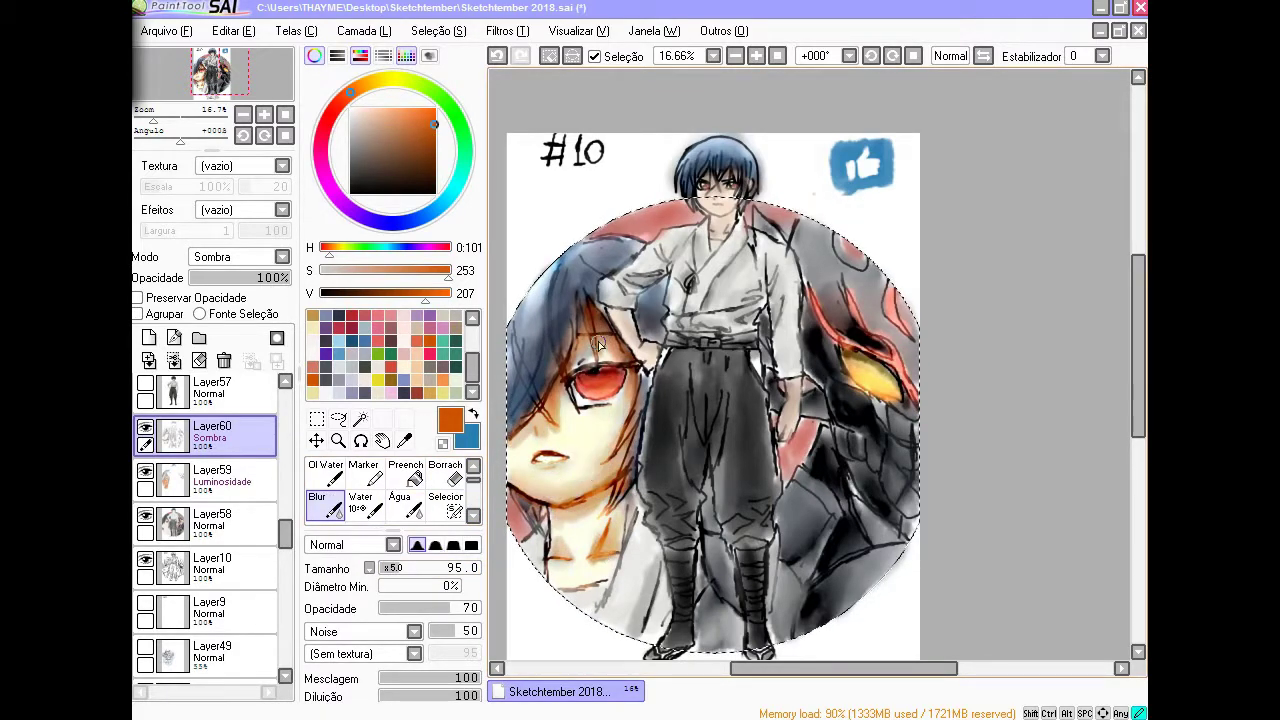
{"action": "key", "text": "b"}
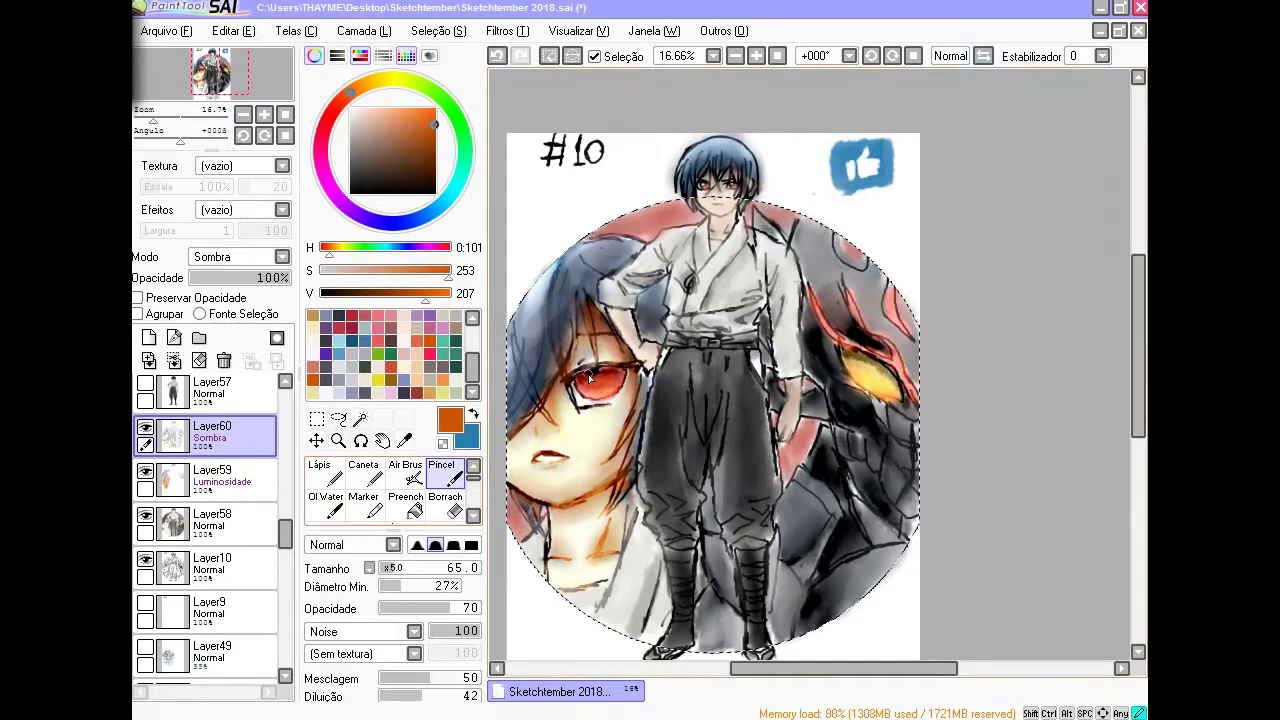
{"action": "key", "text": "c"}
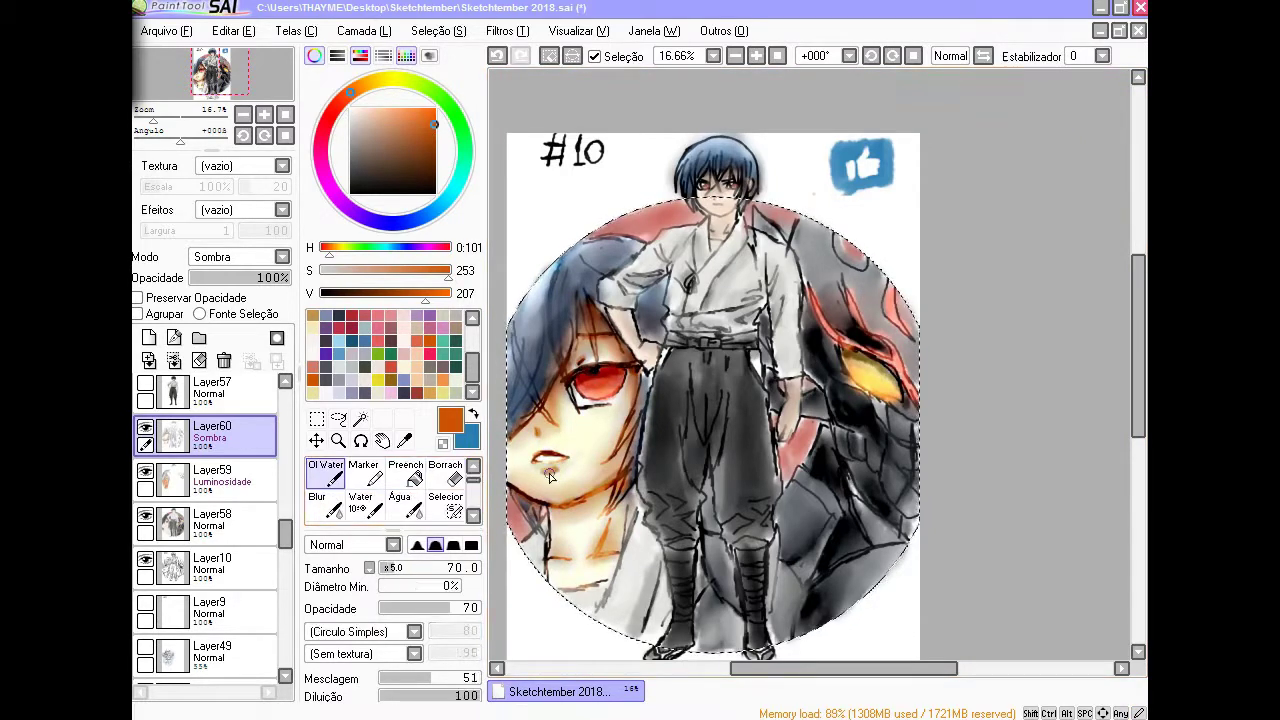
{"action": "key", "text": "r"}
{"action": "key", "text": "b"}
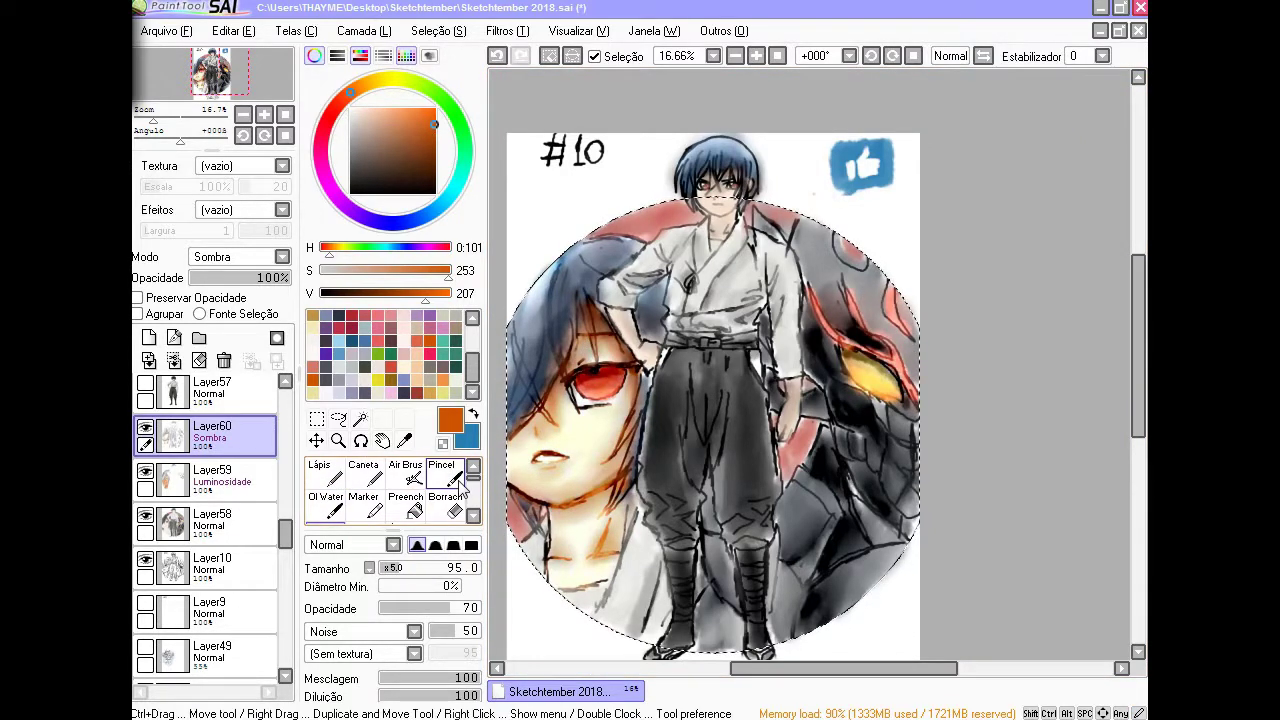
Add orange strokes to the portrait's hair and blue fold shadows to its robe on Layer60 with the Pincel brush at size 35
{"action": "mouse_move", "coordinate": [523, 519]}
{"action": "left_mouse_down"}
{"action": "mouse_move", "coordinate": [631, 260]}
{"action": "mouse_move", "coordinate": [564, 370]}
{"action": "mouse_move", "coordinate": [527, 396]}
{"action": "left_mouse_up"}
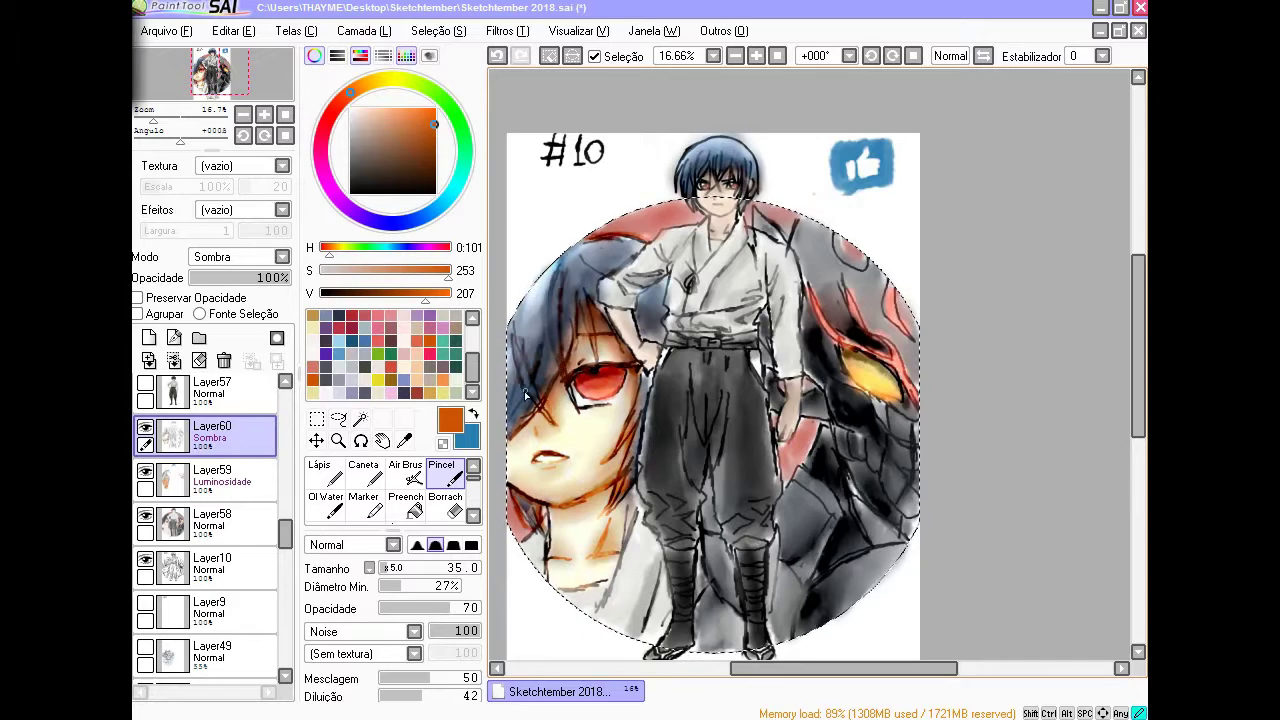
{"action": "mouse_move", "coordinate": [548, 580]}
{"action": "left_mouse_down"}
{"action": "mouse_move", "coordinate": [618, 590]}
{"action": "mouse_move", "coordinate": [636, 505]}
{"action": "mouse_move", "coordinate": [632, 620]}
{"action": "left_mouse_up"}
{"action": "key", "text": "x"}
{"action": "key", "text": "b"}
{"action": "key", "text": "e"}
{"action": "left_click_drag", "start_coordinate": [626, 545], "coordinate": [609, 601]}
{"action": "key", "text": "b"}
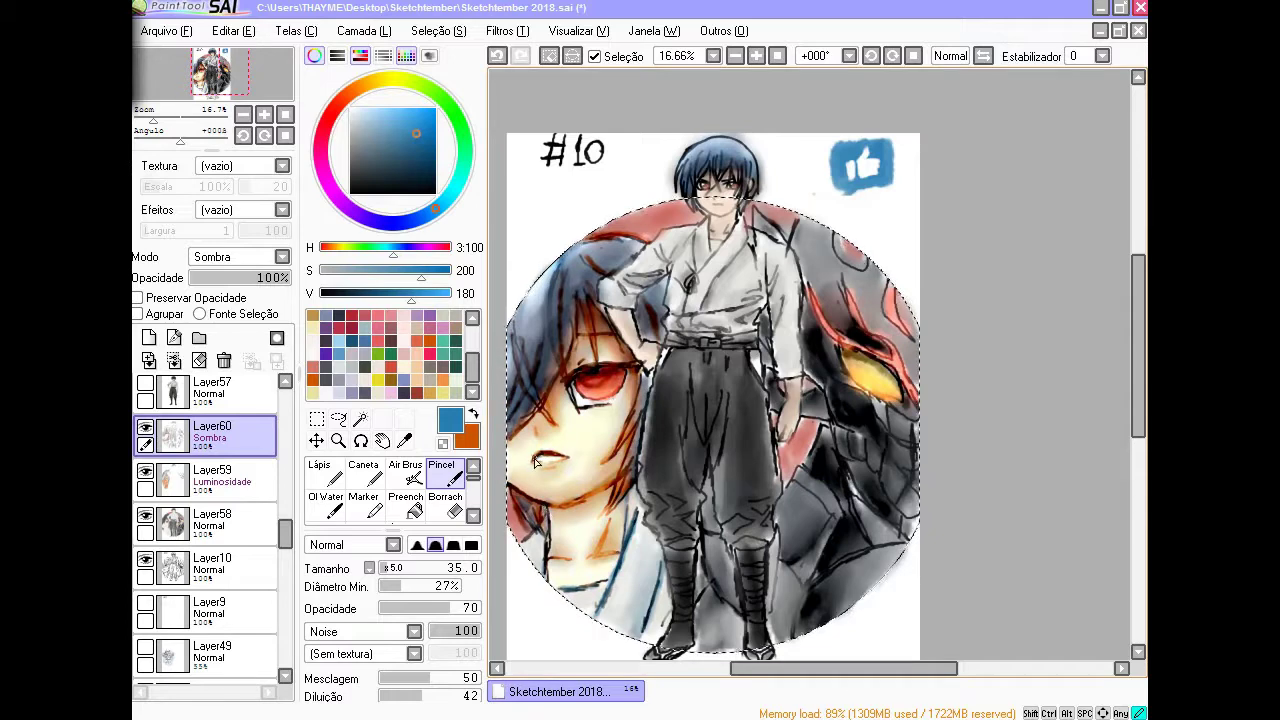
Shade the portrait's eye and the skin beneath it on Layer60, blending with the OI Water brush at size 70
{"action": "key", "text": "x"}
{"action": "key", "text": "r"}
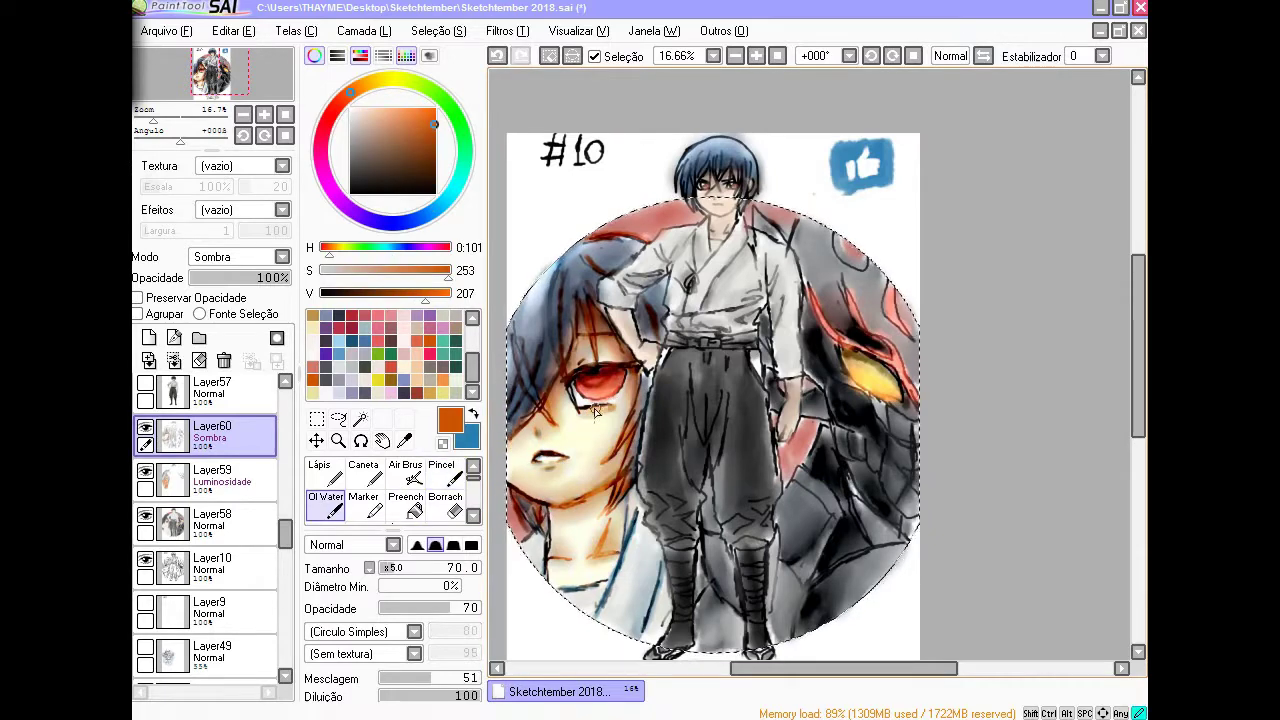
{"action": "key", "text": "x"}
{"action": "key", "text": "b"}
Tint the portrait's red iris with blue and orange highlights on Layer59 using the Pincel brush at size 35
{"action": "key", "text": "Page_Down"}
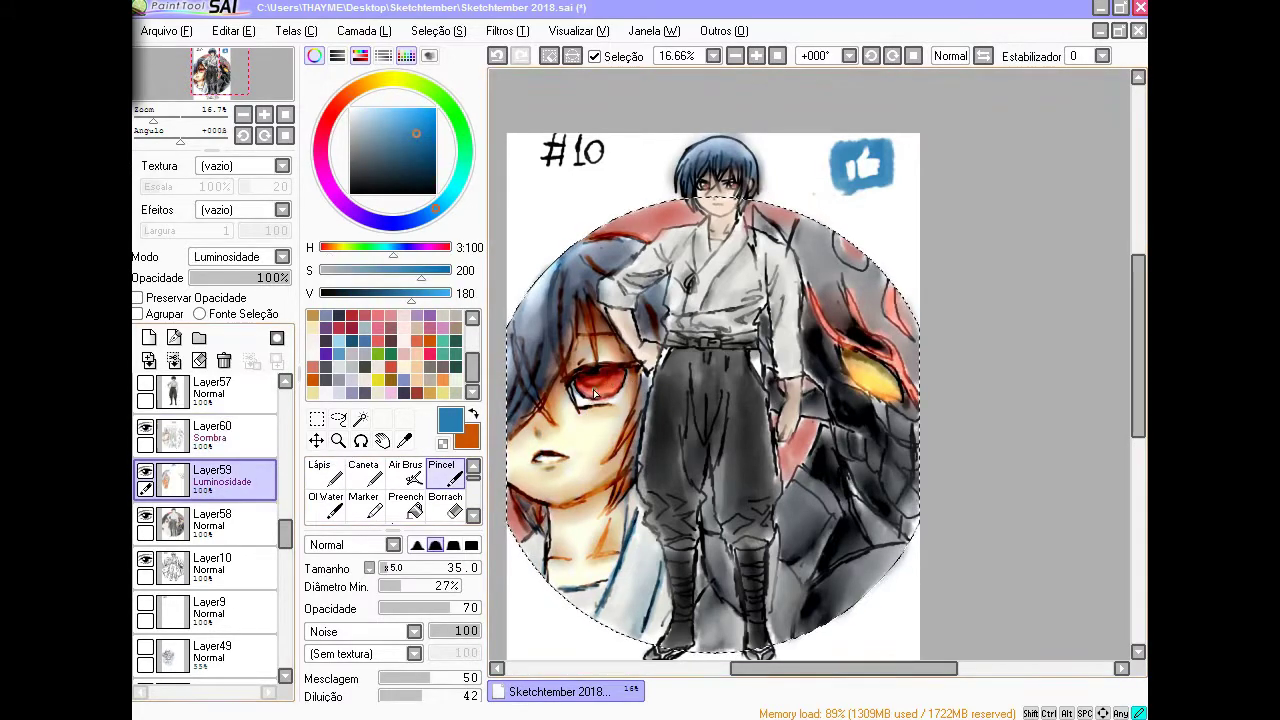
{"action": "key", "text": "c"}
{"action": "key", "text": "x"}
{"action": "key", "text": "b"}
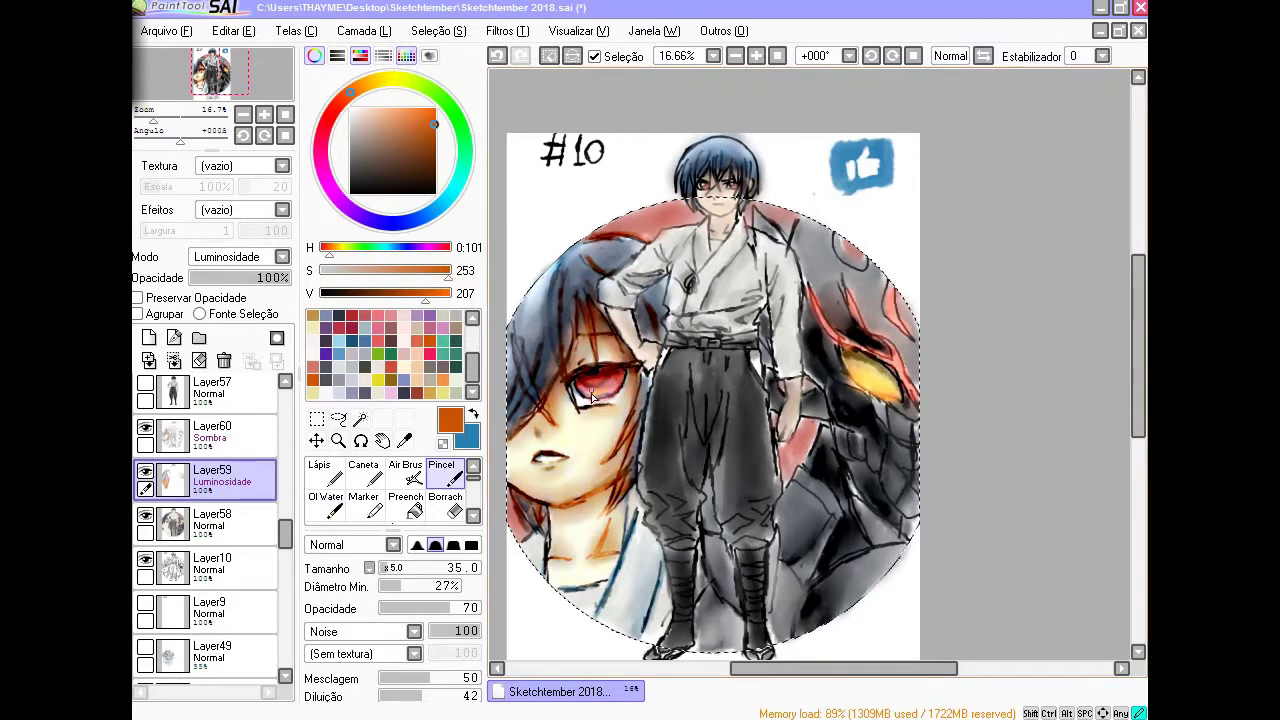
{"action": "key", "text": "c"}
Shade the area around the dragon's eye in orange on Layer60 and paint orange highlights over its scales on Layer59
{"action": "key", "text": "Page_Up"}
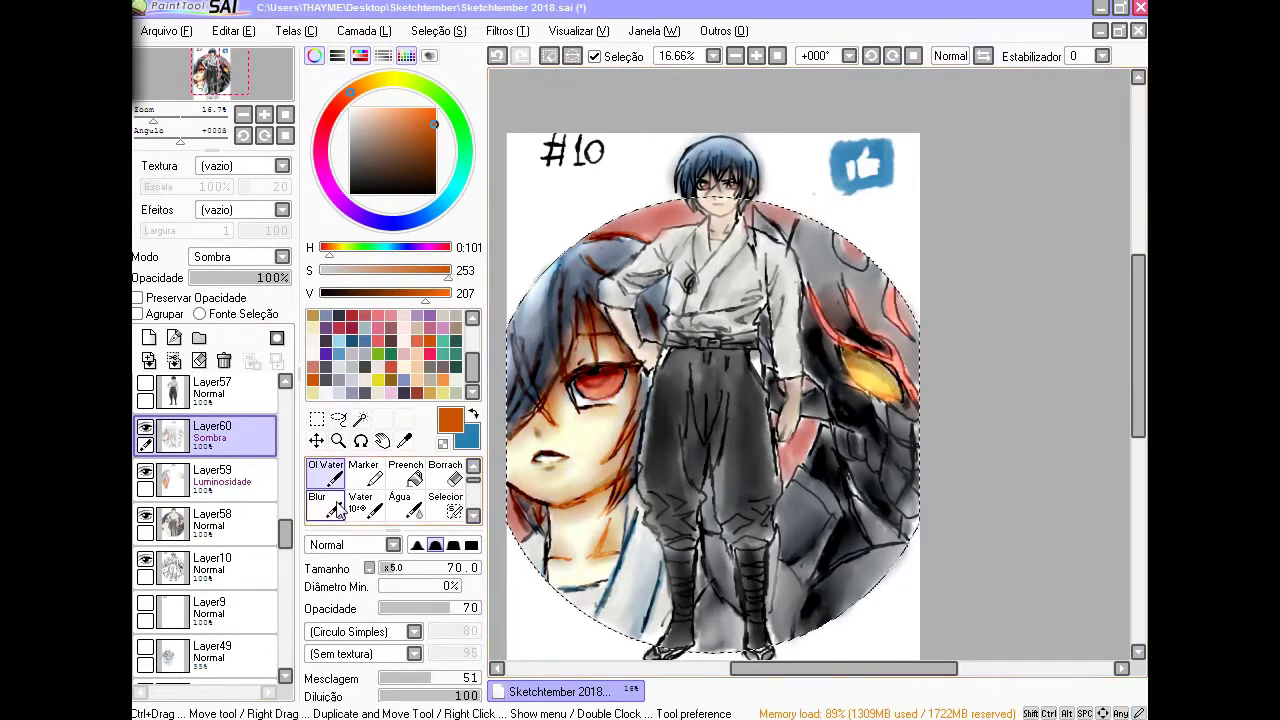
{"action": "key", "text": "b"}
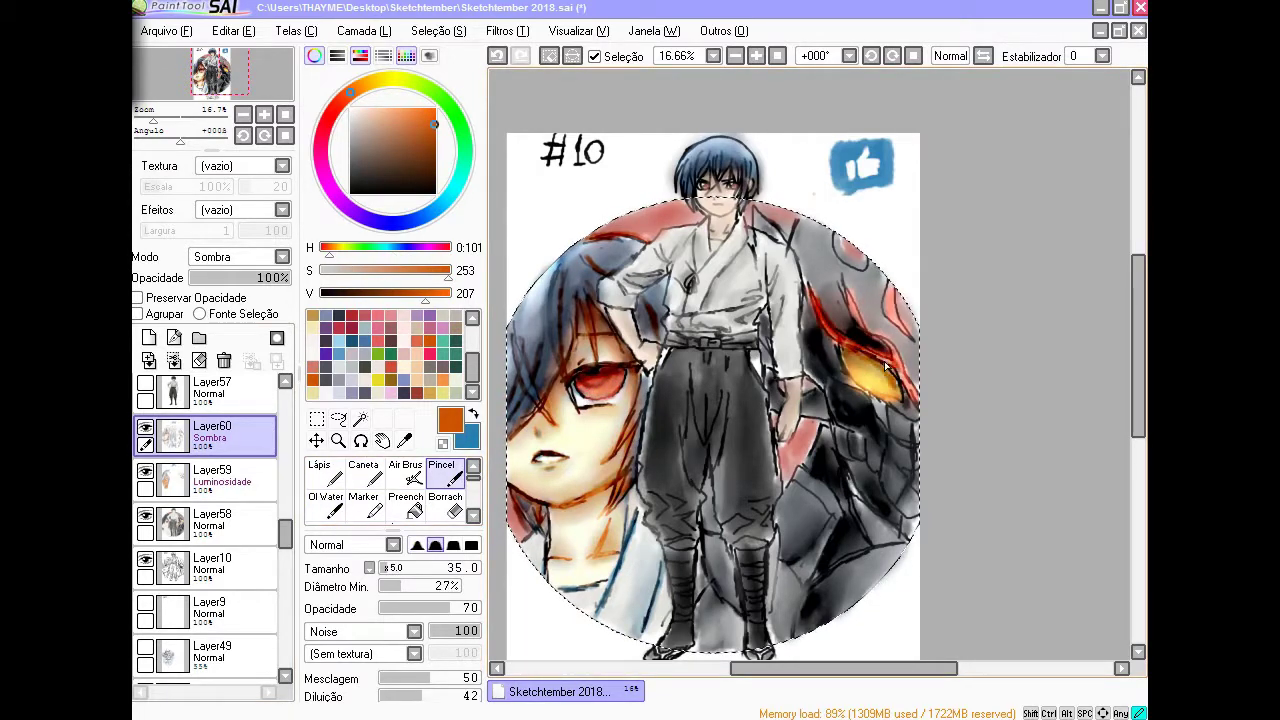
{"action": "key", "text": "c"}
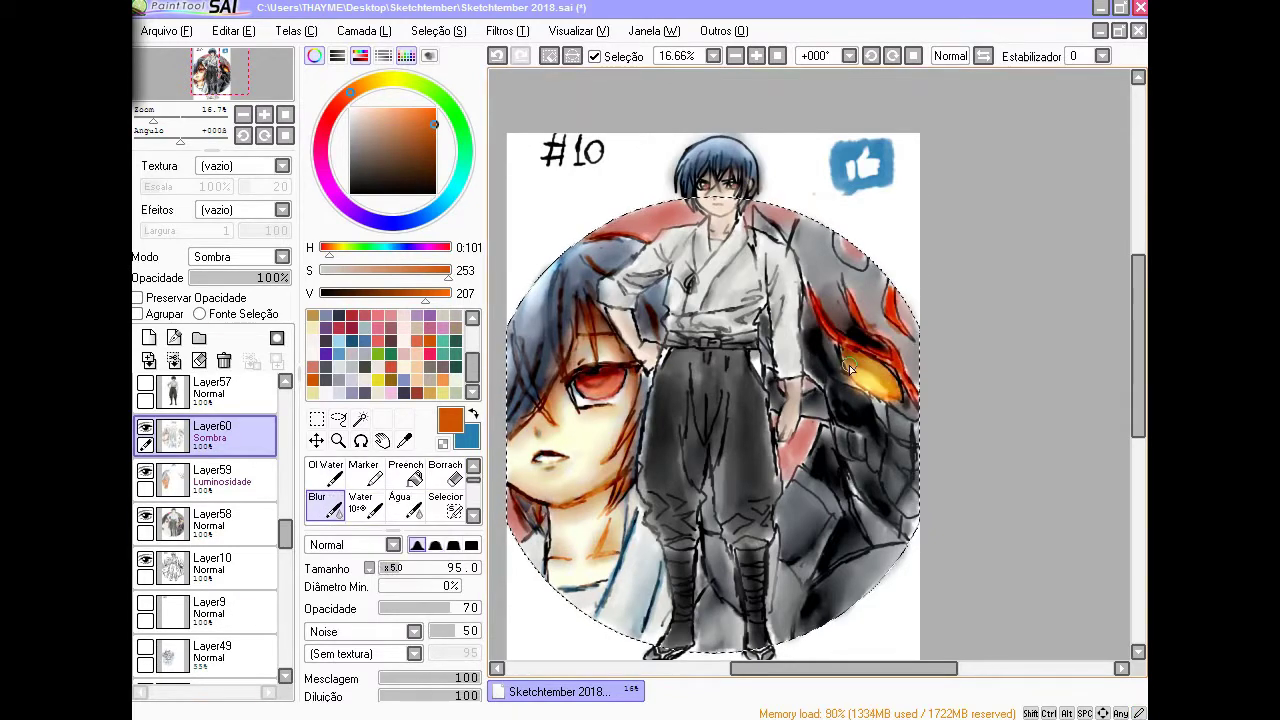
{"action": "key", "text": "Page_Down"}
{"action": "key", "text": "b"}
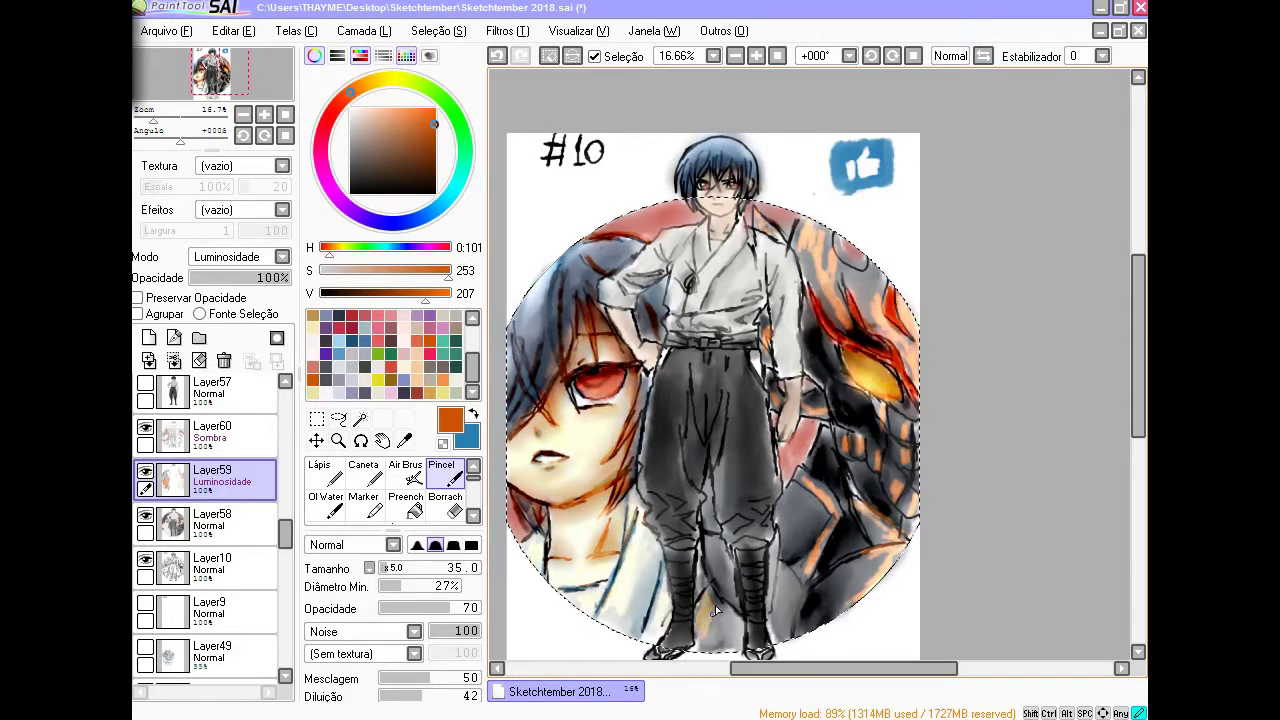
Paint orange highlights on the standing figure's trousers, leg wraps, shirt and belt on Layer59 with the Pincel brush at size 35
{"action": "left_click_drag", "start_coordinate": [660, 360], "coordinate": [640, 635]}
{"action": "left_click_drag", "start_coordinate": [755, 355], "coordinate": [767, 625]}
{"action": "mouse_move", "coordinate": [695, 640]}
{"action": "left_mouse_down"}
{"action": "mouse_move", "coordinate": [678, 521]}
{"action": "mouse_move", "coordinate": [686, 380]}
{"action": "left_mouse_up"}
{"action": "mouse_move", "coordinate": [730, 550]}
{"action": "left_mouse_down"}
{"action": "mouse_move", "coordinate": [750, 385]}
{"action": "mouse_move", "coordinate": [760, 510]}
{"action": "left_mouse_up"}
{"action": "mouse_move", "coordinate": [670, 390]}
{"action": "left_mouse_down"}
{"action": "mouse_move", "coordinate": [668, 480]}
{"action": "mouse_move", "coordinate": [680, 495]}
{"action": "left_mouse_up"}
{"action": "left_click_drag", "start_coordinate": [715, 360], "coordinate": [710, 398]}
{"action": "left_click_drag", "start_coordinate": [790, 305], "coordinate": [790, 440]}
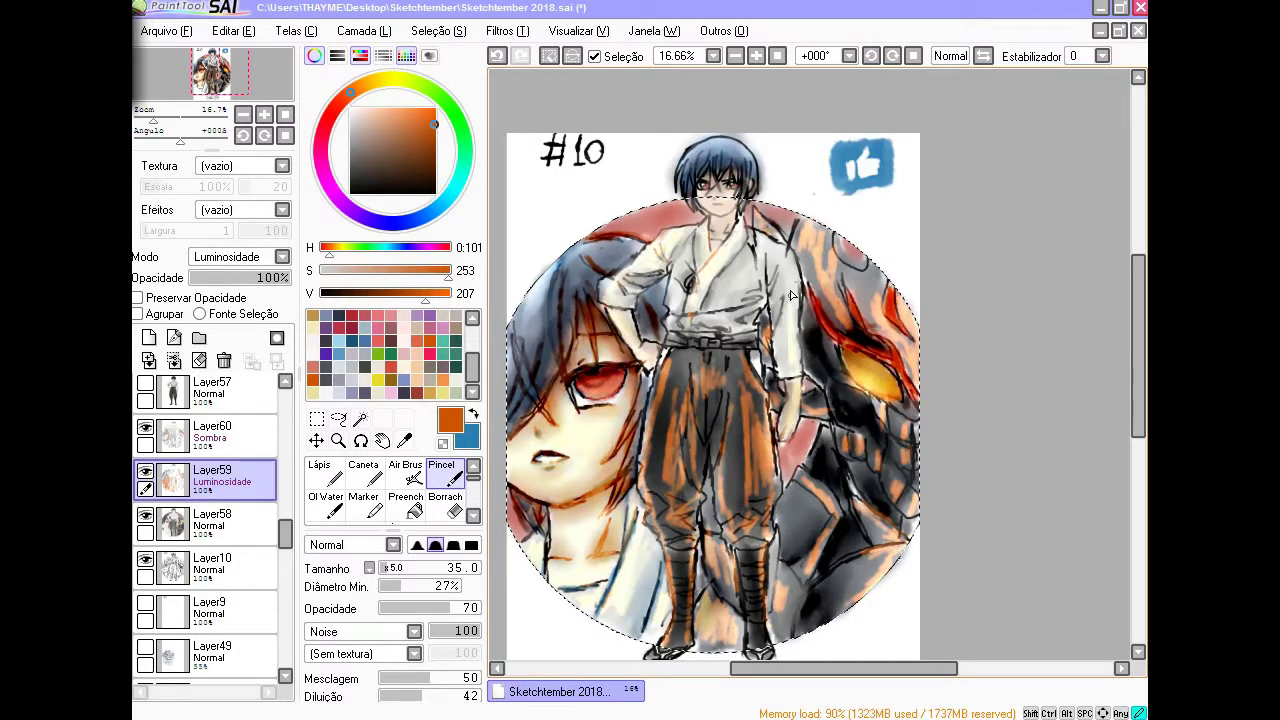
{"action": "left_click_drag", "start_coordinate": [780, 245], "coordinate": [790, 300]}
{"action": "mouse_move", "coordinate": [685, 250]}
{"action": "left_mouse_down"}
{"action": "mouse_move", "coordinate": [711, 291]}
{"action": "mouse_move", "coordinate": [700, 345]}
{"action": "left_mouse_up"}
{"action": "left_click_drag", "start_coordinate": [740, 550], "coordinate": [765, 622]}
{"action": "scroll", "coordinate": [765, 622], "scroll_direction": "down", "scroll_amount": 1}
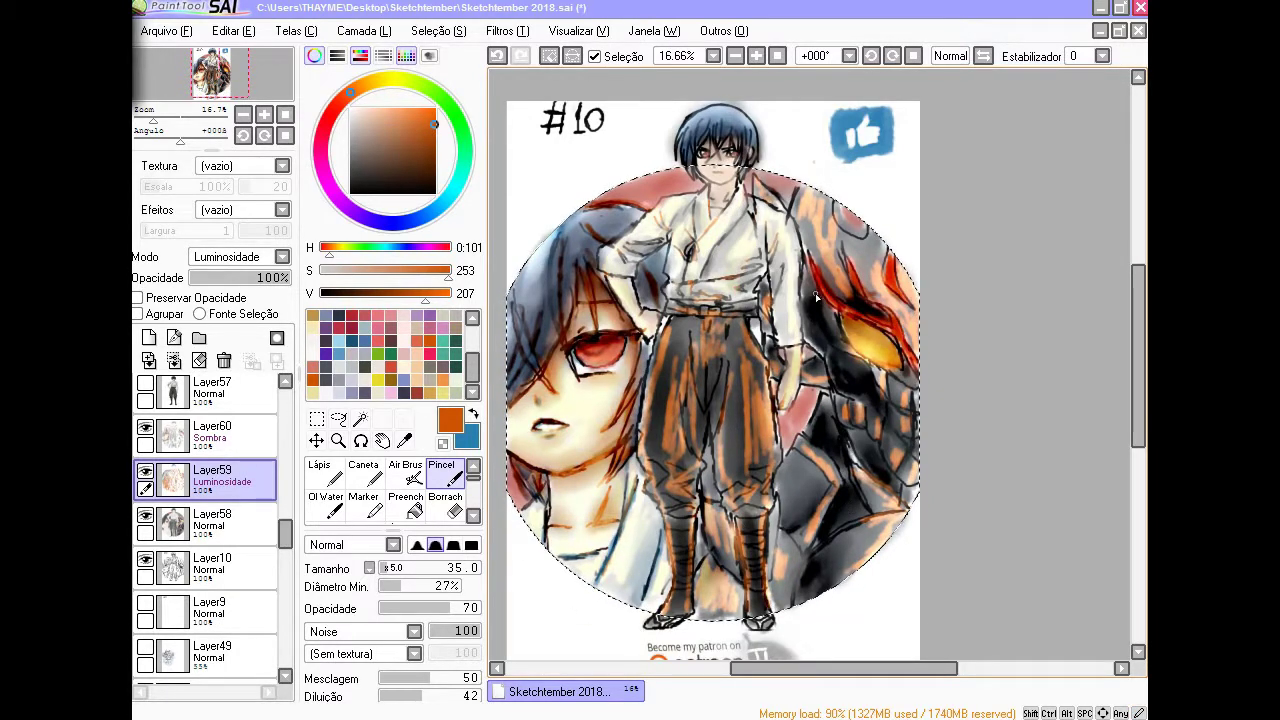
Paint orange shadows on the dragon, the standing figure's clothing and the portrait's robe on Layer60 at size 35
{"action": "key", "text": "ctrl+Up"}
{"action": "mouse_move", "coordinate": [805, 295]}
{"action": "left_mouse_down"}
{"action": "mouse_move", "coordinate": [825, 345]}
{"action": "mouse_move", "coordinate": [860, 355]}
{"action": "left_mouse_up"}
{"action": "left_click_drag", "start_coordinate": [840, 205], "coordinate": [890, 255]}
{"action": "left_click_drag", "start_coordinate": [800, 375], "coordinate": [825, 390]}
{"action": "left_click_drag", "start_coordinate": [650, 320], "coordinate": [660, 600]}
{"action": "left_click_drag", "start_coordinate": [710, 340], "coordinate": [705, 485]}
{"action": "mouse_move", "coordinate": [690, 390]}
{"action": "left_mouse_down"}
{"action": "mouse_move", "coordinate": [704, 469]}
{"action": "mouse_move", "coordinate": [663, 484]}
{"action": "mouse_move", "coordinate": [677, 521]}
{"action": "left_mouse_up"}
{"action": "left_click_drag", "start_coordinate": [722, 484], "coordinate": [762, 518]}
{"action": "mouse_move", "coordinate": [752, 474]}
{"action": "left_mouse_down"}
{"action": "mouse_move", "coordinate": [778, 544]}
{"action": "mouse_move", "coordinate": [768, 608]}
{"action": "left_mouse_up"}
{"action": "left_click_drag", "start_coordinate": [739, 520], "coordinate": [740, 572]}
{"action": "left_click_drag", "start_coordinate": [717, 442], "coordinate": [716, 500]}
{"action": "left_click_drag", "start_coordinate": [774, 370], "coordinate": [775, 478]}
{"action": "left_click_drag", "start_coordinate": [740, 312], "coordinate": [664, 336]}
{"action": "left_click_drag", "start_coordinate": [742, 300], "coordinate": [664, 304]}
{"action": "mouse_move", "coordinate": [625, 482]}
{"action": "left_mouse_down"}
{"action": "mouse_move", "coordinate": [636, 534]}
{"action": "mouse_move", "coordinate": [615, 598]}
{"action": "left_mouse_up"}
{"action": "left_click_drag", "start_coordinate": [645, 532], "coordinate": [660, 602]}
{"action": "left_click_drag", "start_coordinate": [628, 470], "coordinate": [632, 514]}
{"action": "left_click_drag", "start_coordinate": [698, 560], "coordinate": [710, 578]}
{"action": "left_click_drag", "start_coordinate": [784, 530], "coordinate": [800, 594]}
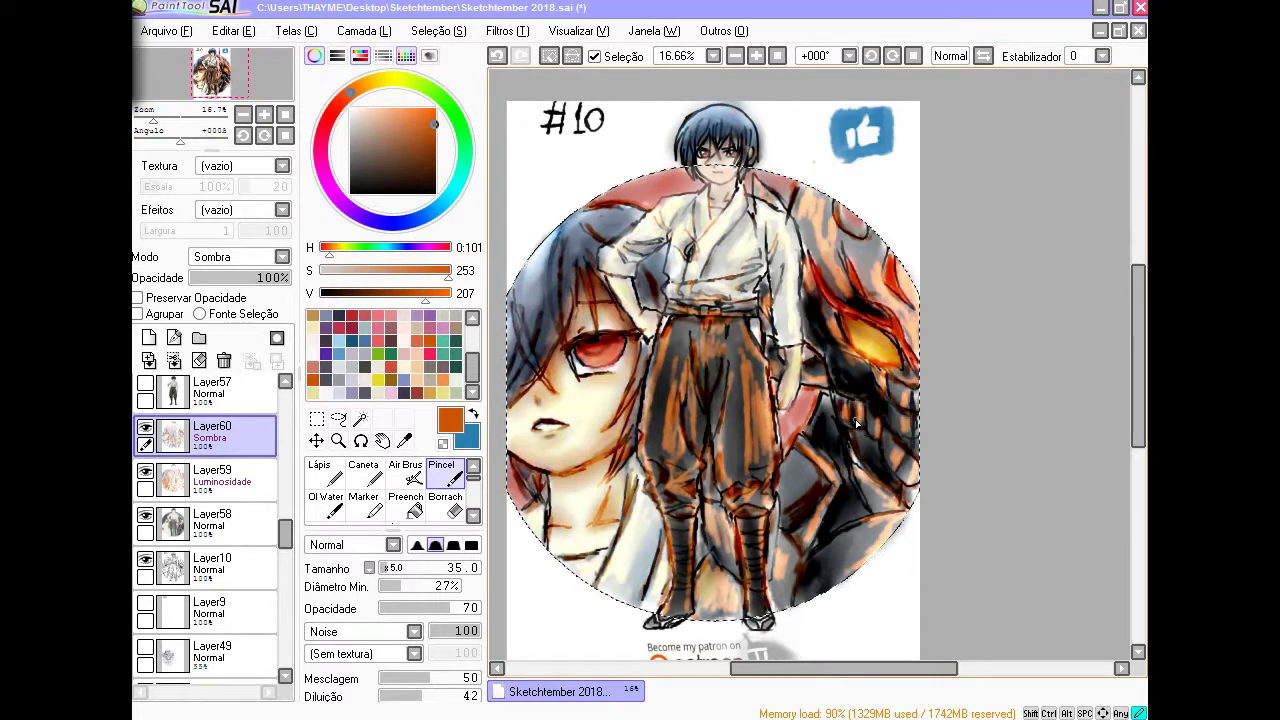
Blend the orange highlights on the standing figure's clothing and the dragon on Layer59 with the OI Water brush at size 70
{"action": "left_click", "coordinate": [328, 506]}
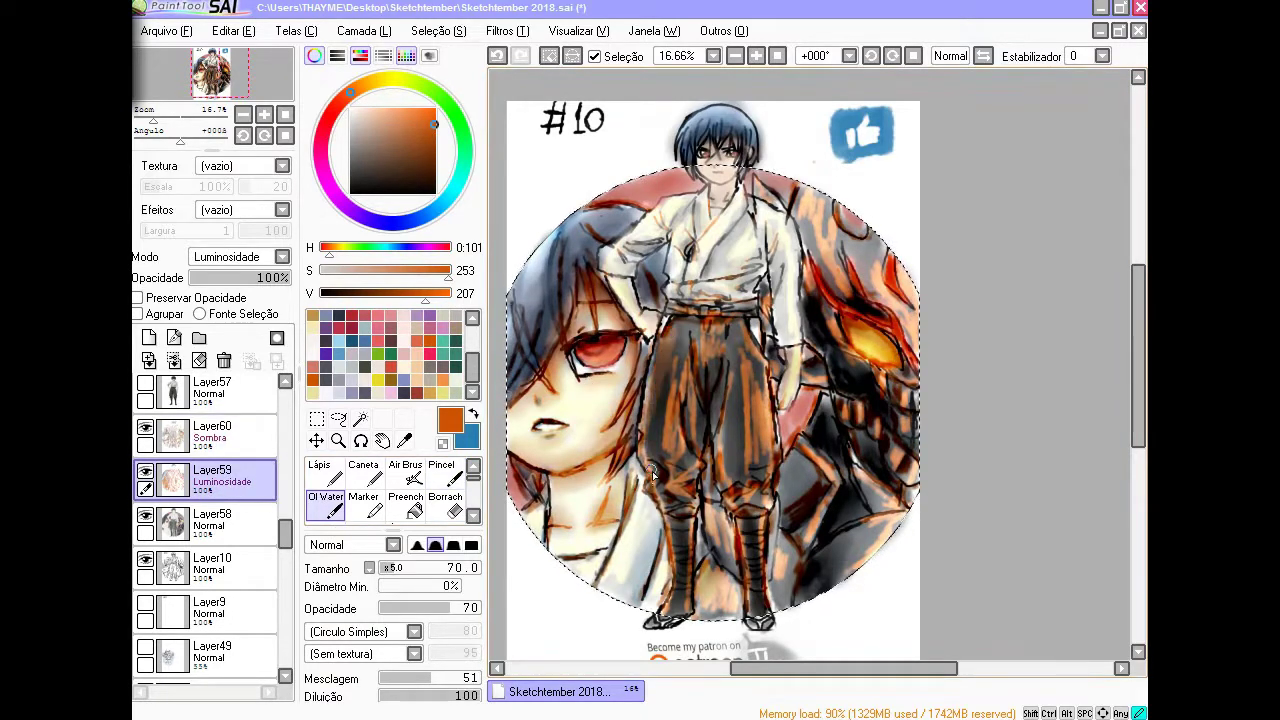
{"action": "mouse_move", "coordinate": [660, 612]}
{"action": "left_mouse_down"}
{"action": "mouse_move", "coordinate": [690, 455]}
{"action": "mouse_move", "coordinate": [663, 433]}
{"action": "left_mouse_up"}
{"action": "mouse_move", "coordinate": [739, 365]}
{"action": "left_mouse_down"}
{"action": "mouse_move", "coordinate": [764, 497]}
{"action": "mouse_move", "coordinate": [755, 345]}
{"action": "left_mouse_up"}
{"action": "mouse_move", "coordinate": [738, 216]}
{"action": "left_mouse_down"}
{"action": "mouse_move", "coordinate": [785, 258]}
{"action": "mouse_move", "coordinate": [679, 219]}
{"action": "left_mouse_up"}
{"action": "mouse_move", "coordinate": [670, 278]}
{"action": "left_mouse_down"}
{"action": "mouse_move", "coordinate": [759, 314]}
{"action": "mouse_move", "coordinate": [834, 495]}
{"action": "mouse_move", "coordinate": [782, 542]}
{"action": "mouse_move", "coordinate": [891, 506]}
{"action": "mouse_move", "coordinate": [889, 463]}
{"action": "mouse_move", "coordinate": [914, 434]}
{"action": "mouse_move", "coordinate": [612, 570]}
{"action": "mouse_move", "coordinate": [737, 568]}
{"action": "mouse_move", "coordinate": [840, 252]}
{"action": "left_mouse_up"}
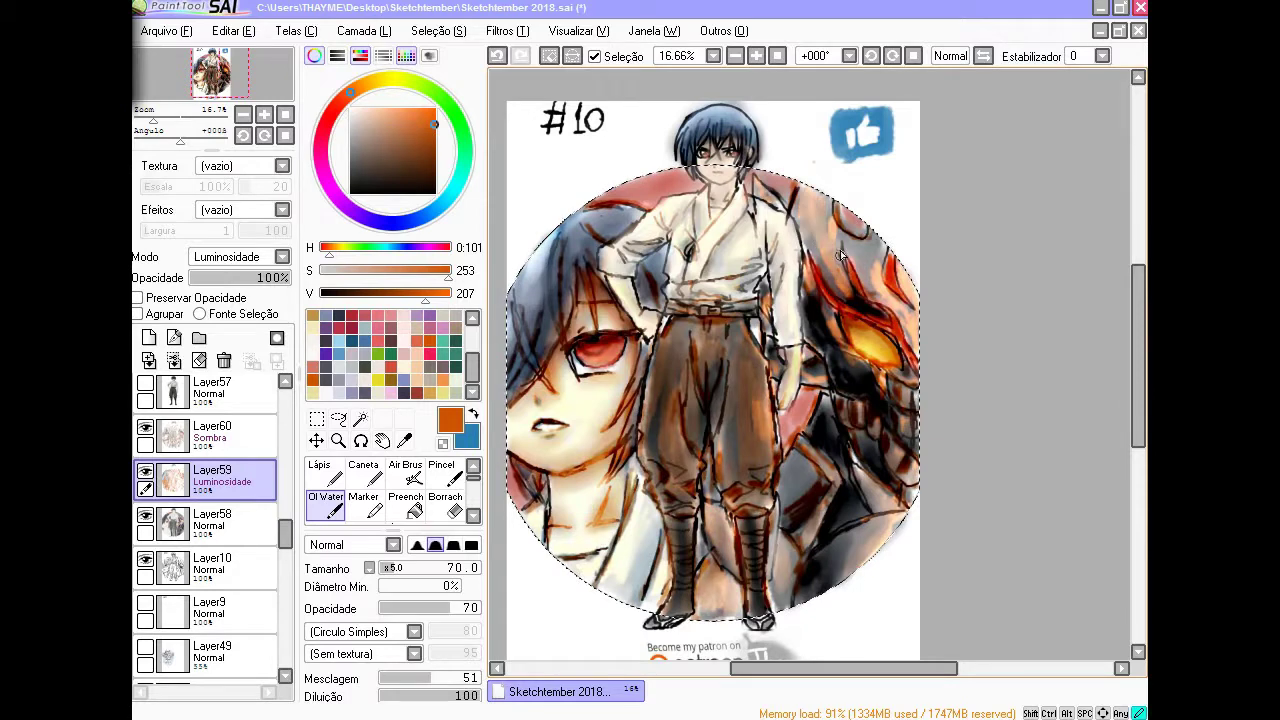
{"action": "left_click_drag", "start_coordinate": [818, 379], "coordinate": [840, 298]}
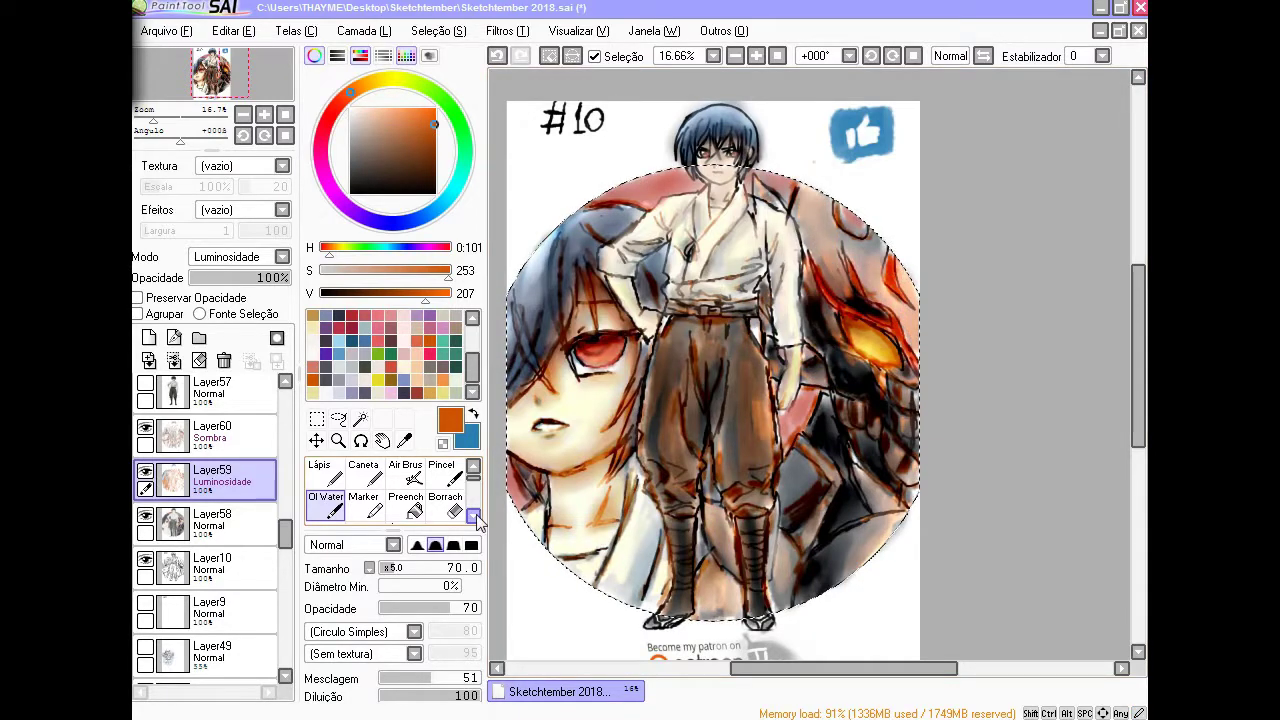
Soften the orange shading on the trousers and the dragon on Layer59 and Layer60 with the Blur brush at size 95
{"action": "key", "text": "b"}
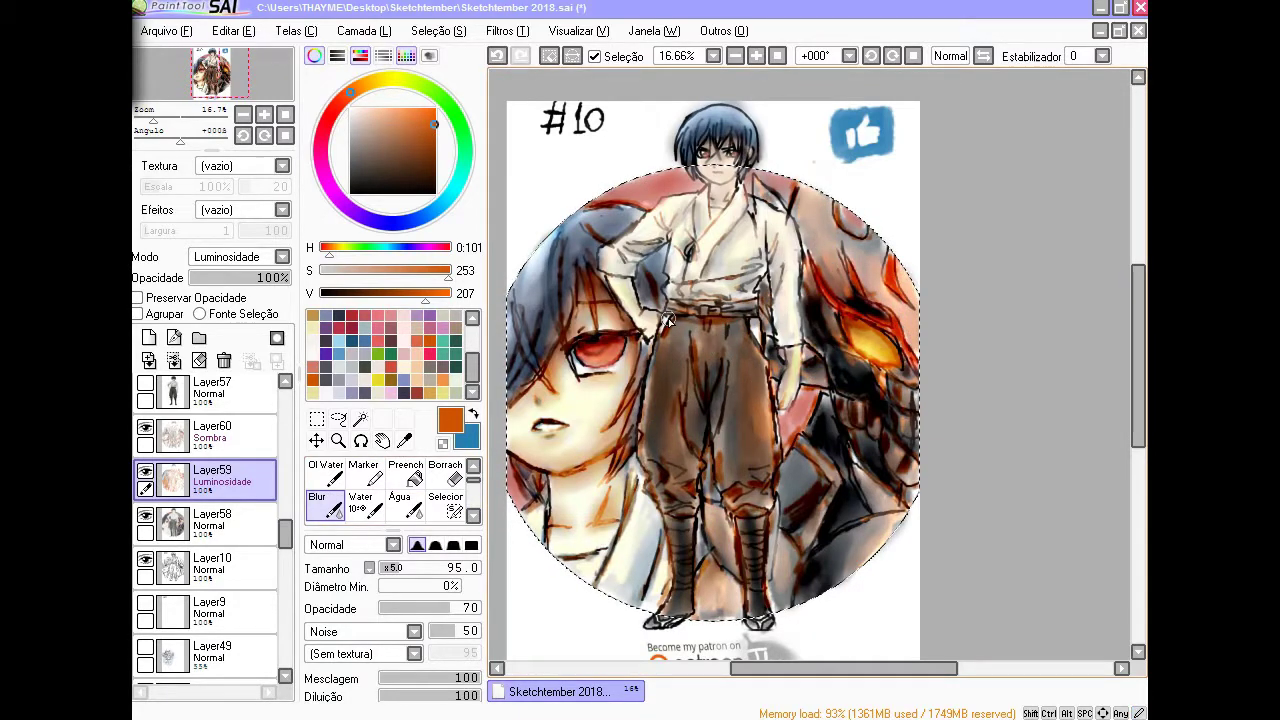
{"action": "left_click", "coordinate": [672, 380], "text": "ctrl+shift"}
{"action": "left_click", "coordinate": [686, 460], "text": "ctrl+shift"}
{"action": "left_click_drag", "start_coordinate": [666, 481], "coordinate": [710, 441]}
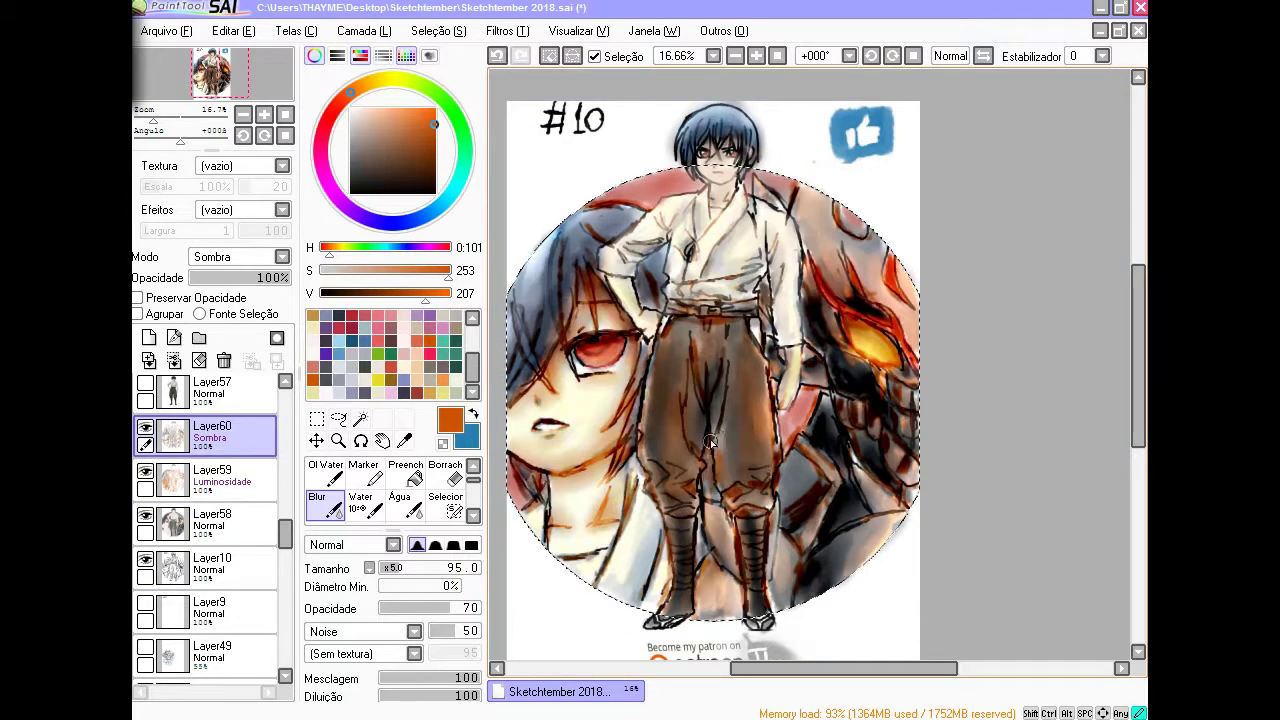
{"action": "mouse_move", "coordinate": [672, 330]}
{"action": "left_mouse_down"}
{"action": "mouse_move", "coordinate": [702, 258]}
{"action": "mouse_move", "coordinate": [772, 435]}
{"action": "mouse_move", "coordinate": [665, 540]}
{"action": "mouse_move", "coordinate": [742, 570]}
{"action": "mouse_move", "coordinate": [857, 420]}
{"action": "mouse_move", "coordinate": [886, 463]}
{"action": "left_mouse_up"}
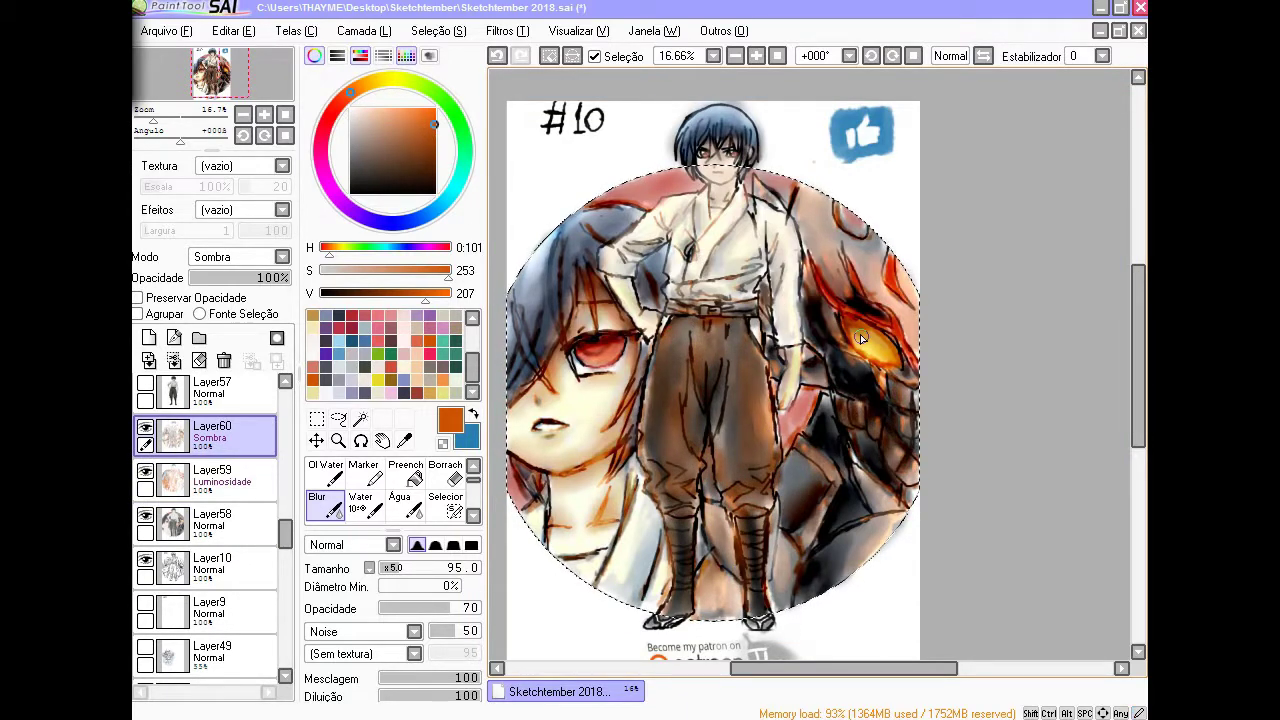
Paint blue highlights on the standing figure's trousers and leg wraps on Layer59 and blend them with the OI Water and Blur brushes
{"action": "left_click", "coordinate": [212, 478]}
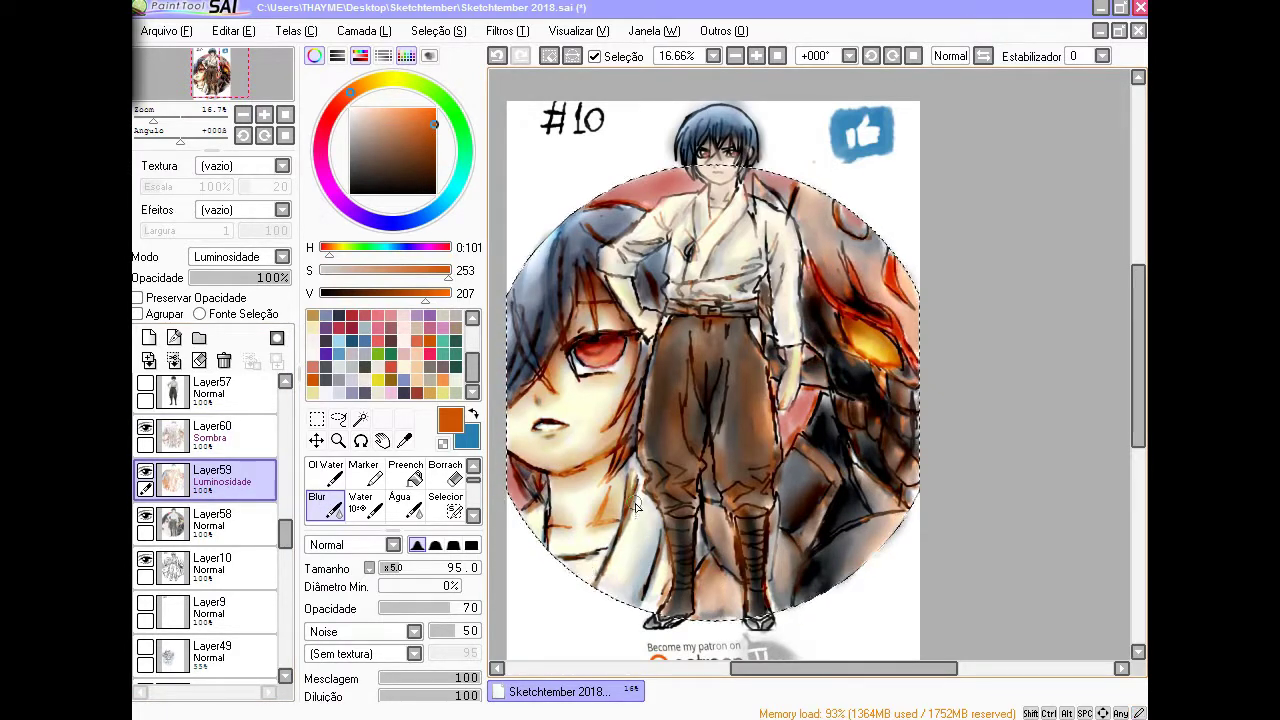
{"action": "key", "text": "x"}
{"action": "key", "text": "b"}
{"action": "mouse_move", "coordinate": [672, 419]}
{"action": "left_mouse_down"}
{"action": "mouse_move", "coordinate": [746, 409]}
{"action": "mouse_move", "coordinate": [702, 362]}
{"action": "left_mouse_up"}
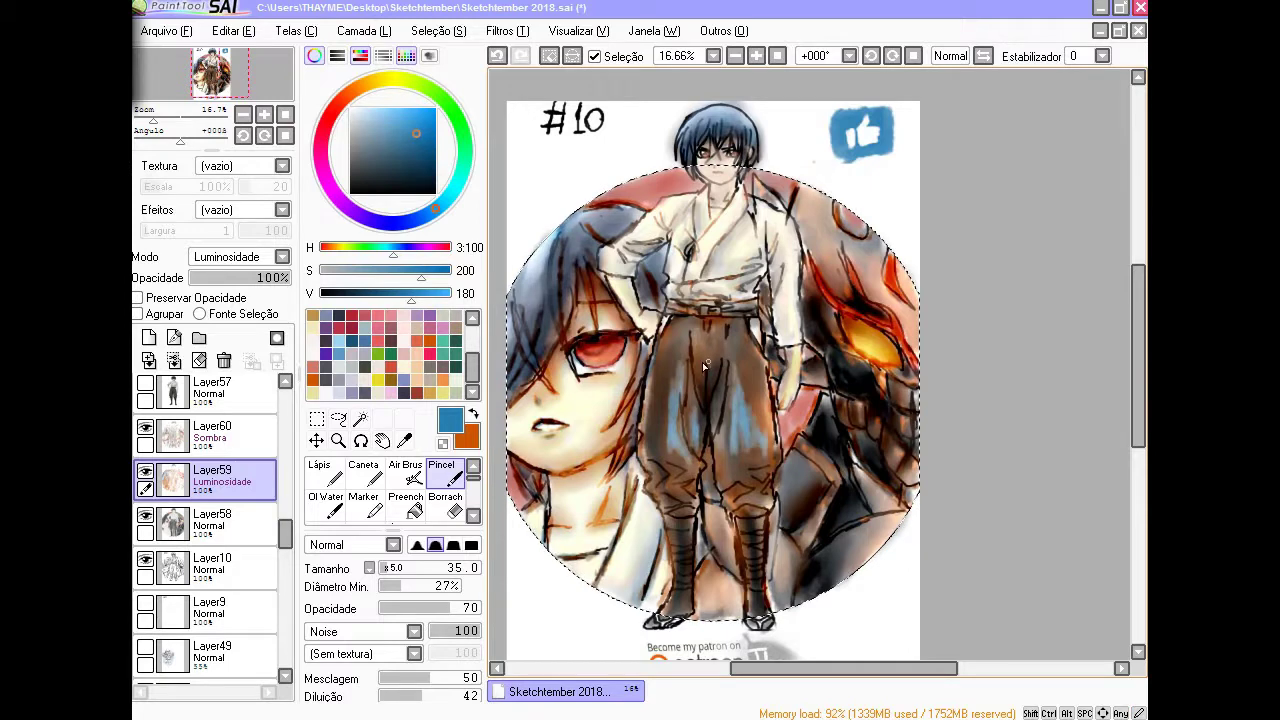
{"action": "key", "text": "w"}
{"action": "left_click_drag", "start_coordinate": [673, 479], "coordinate": [702, 374]}
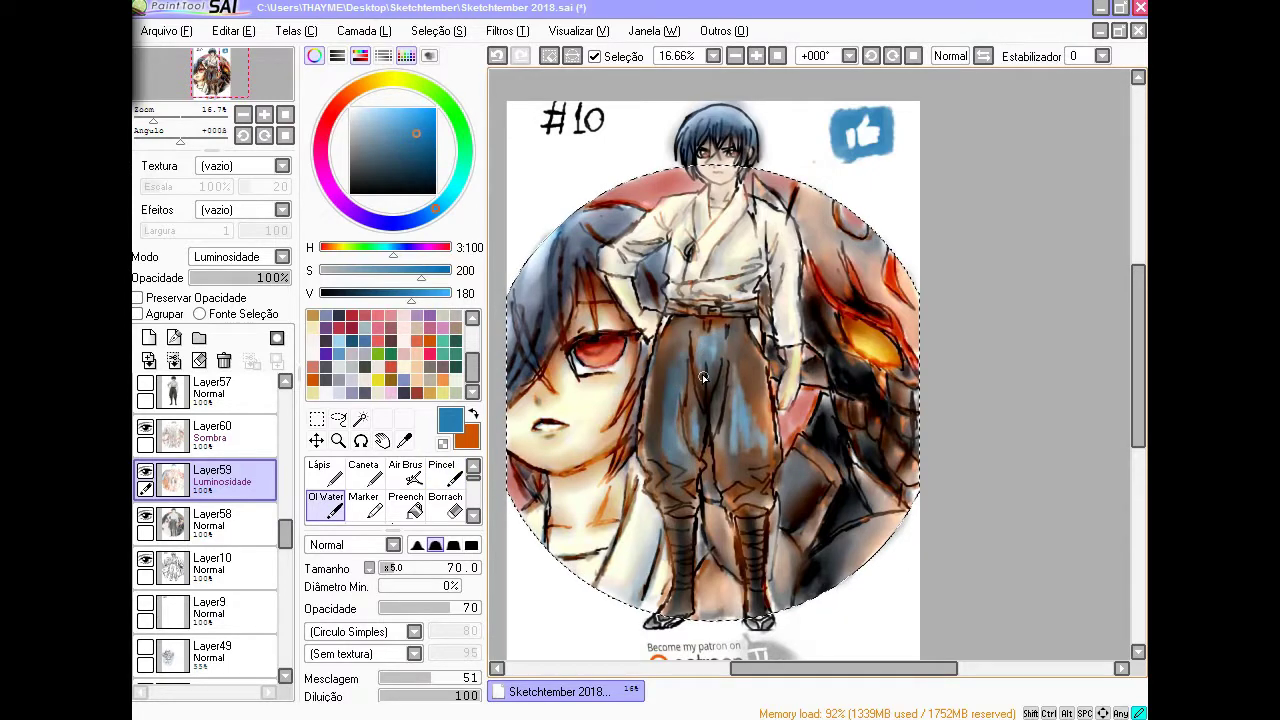
{"action": "left_click", "coordinate": [441, 472]}
{"action": "key", "text": "w"}
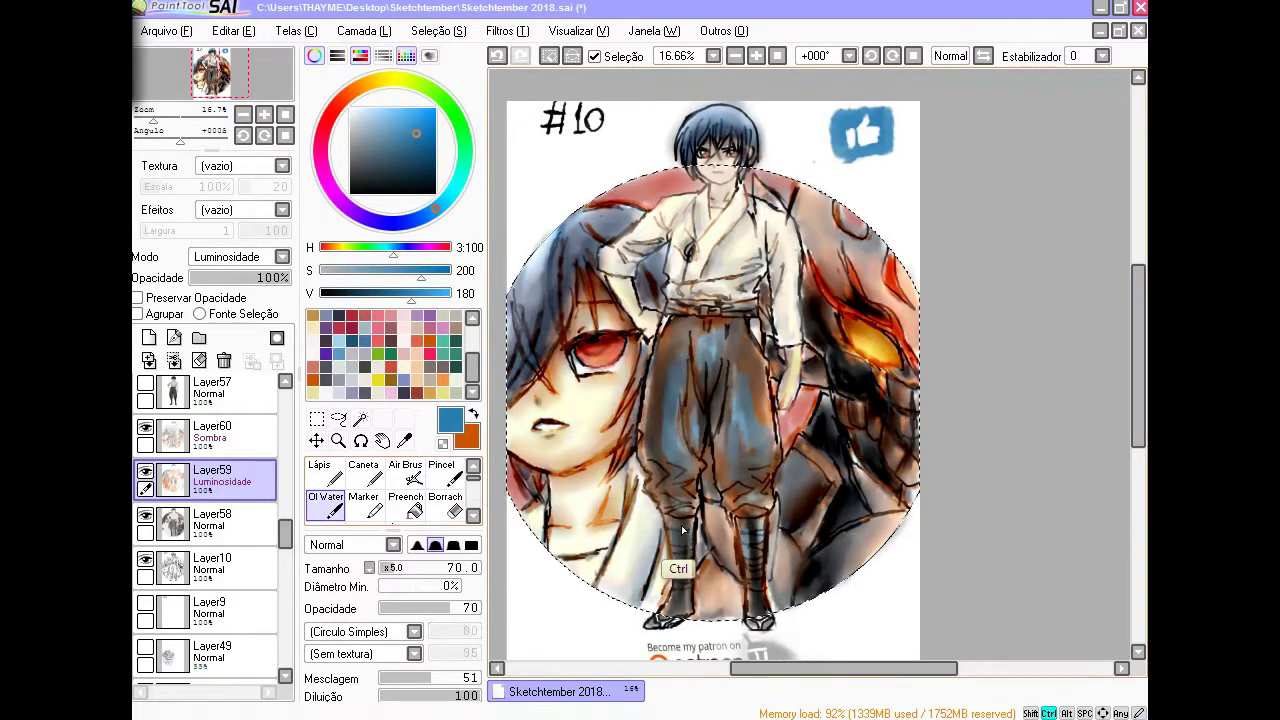
{"action": "key", "text": "b"}
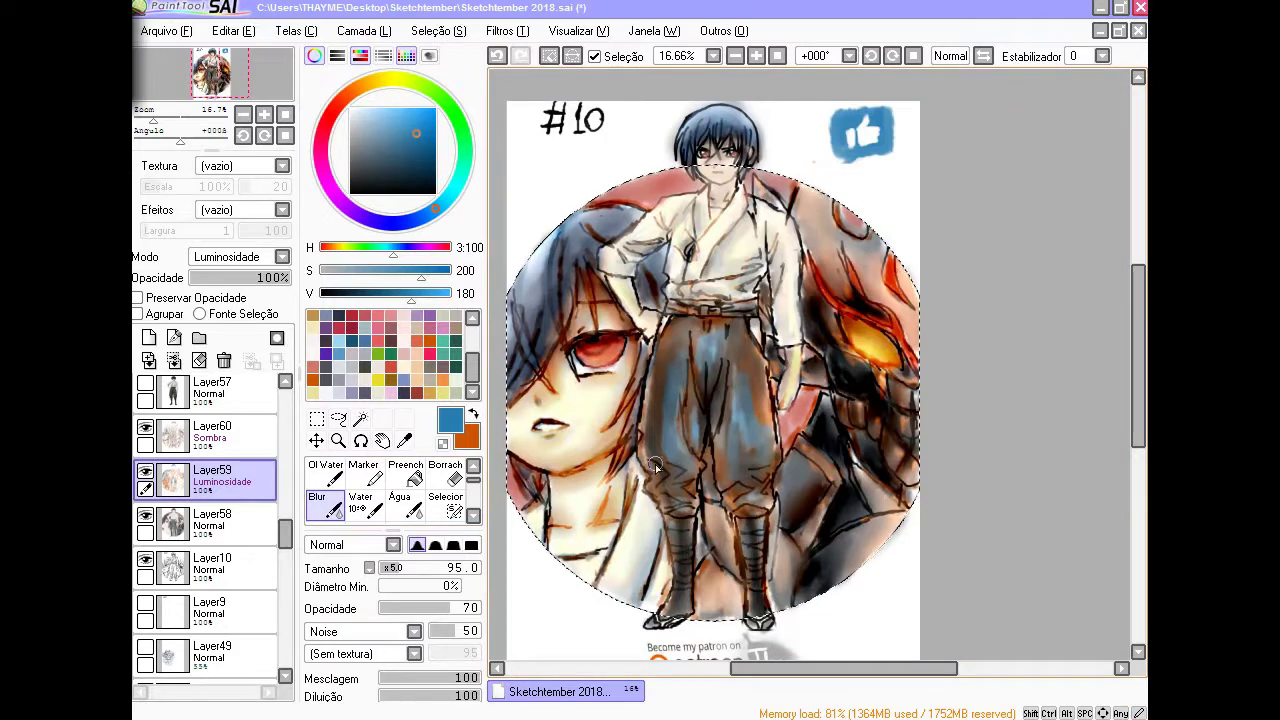
Deepen the standing figure's trousers with brown sampled from them on Layer60, blending with OI Water at size 70 and Blur at size 95
{"action": "left_click_drag", "start_coordinate": [702, 358], "coordinate": [749, 439]}
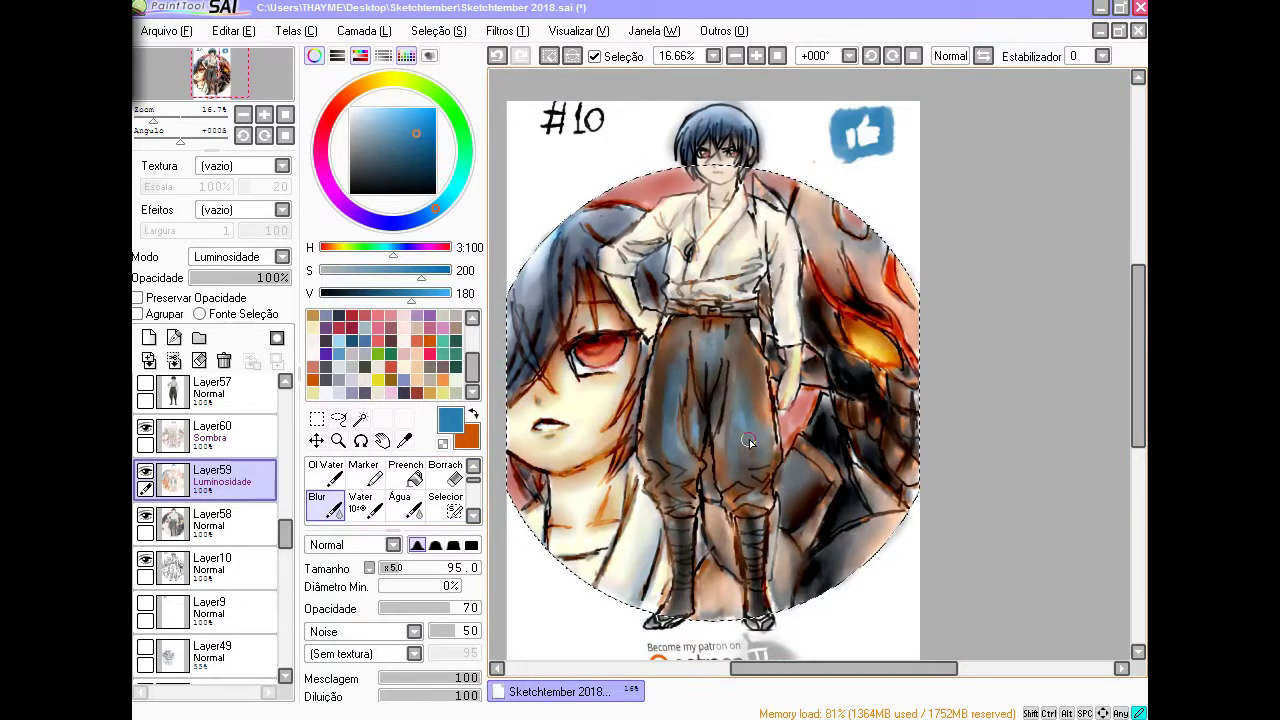
{"action": "left_click", "coordinate": [473, 466]}
{"action": "left_click", "coordinate": [441, 470]}
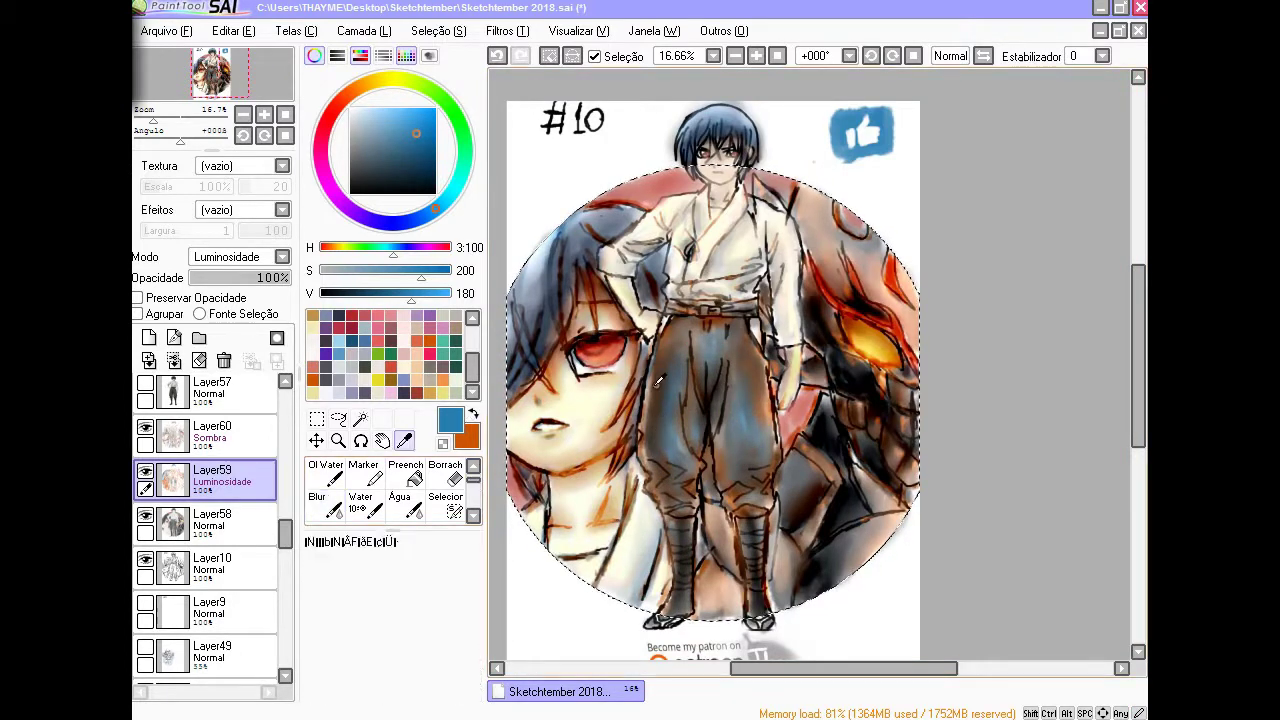
{"action": "left_click", "coordinate": [740, 382], "text": "alt"}
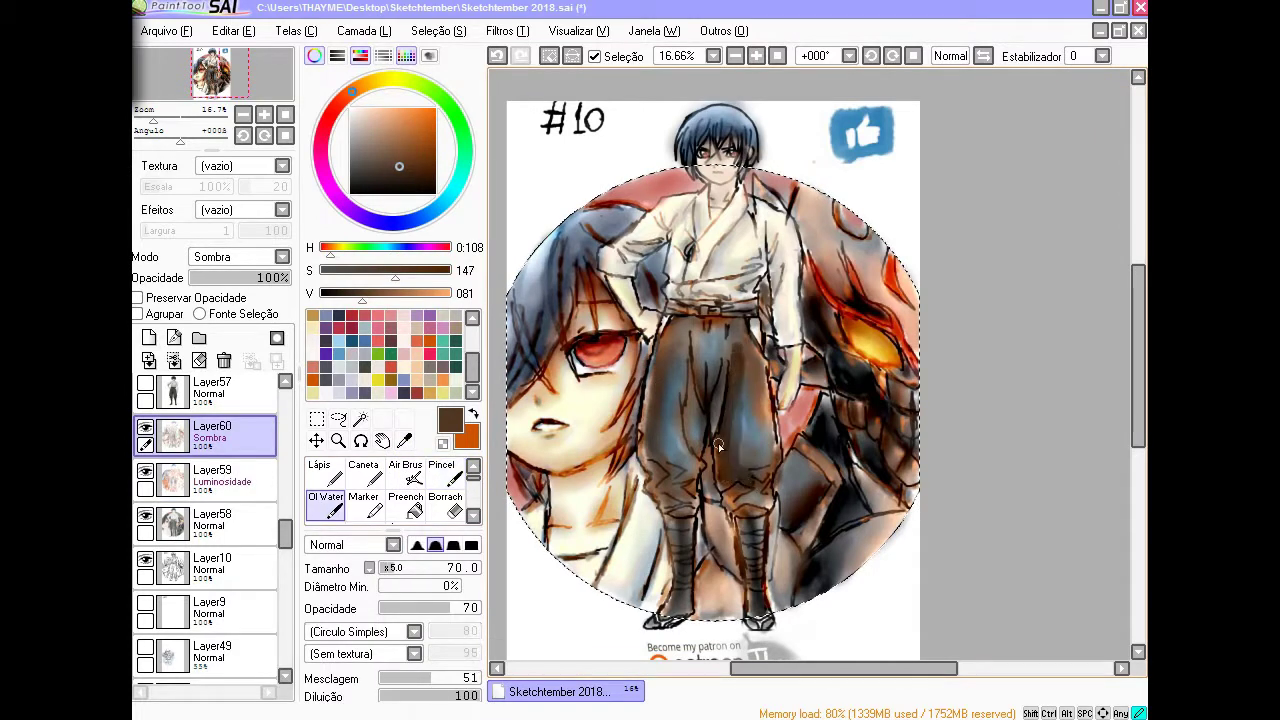
{"action": "key", "text": "b"}
{"action": "left_click", "coordinate": [768, 424], "text": "ctrl+shift"}
{"action": "left_click", "coordinate": [772, 432], "text": "ctrl+shift"}
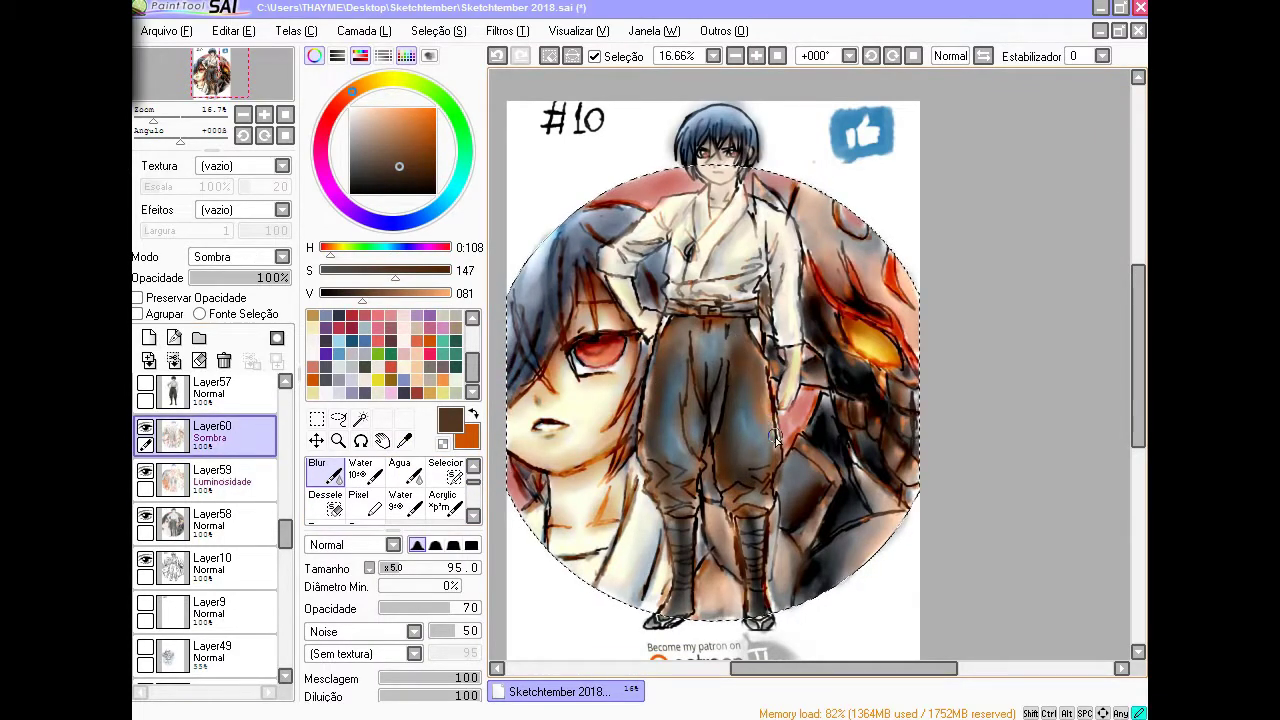
{"action": "left_click", "coordinate": [474, 466]}
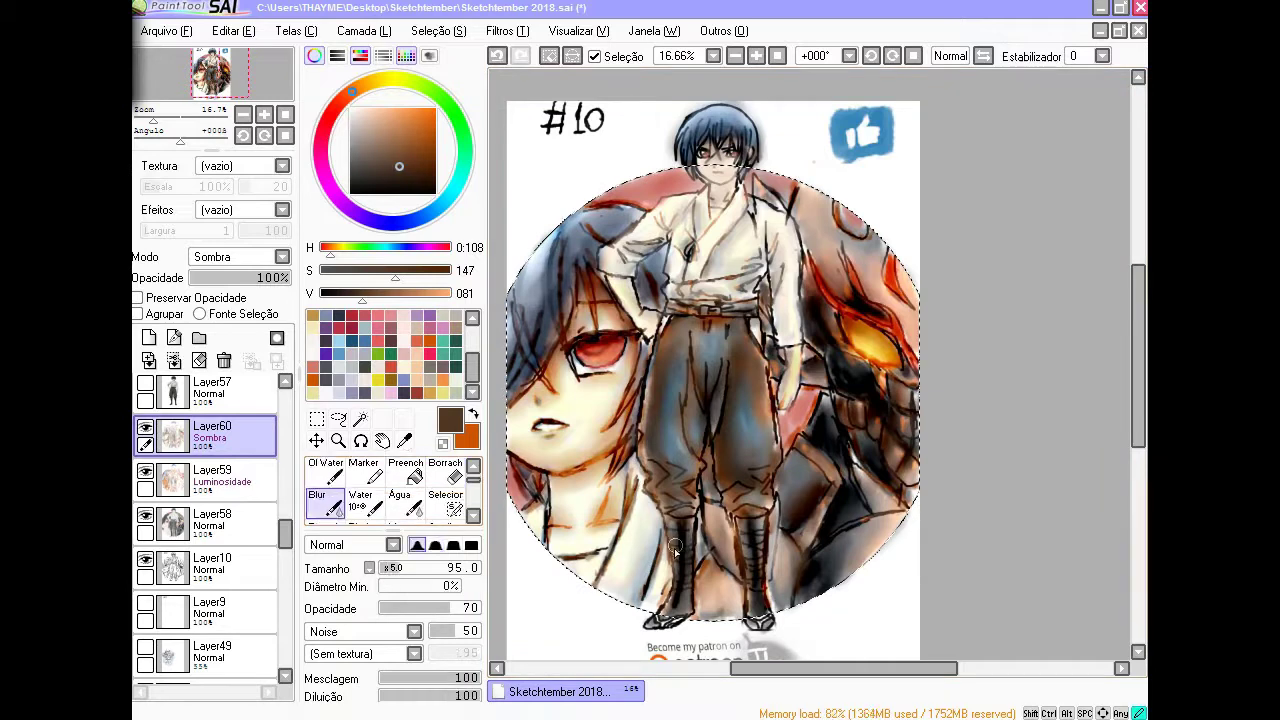
Paint blue shadows on the shirt at size 35 and blend them with orange on Layer60 using OI Water at size 70
{"action": "key", "text": "b"}
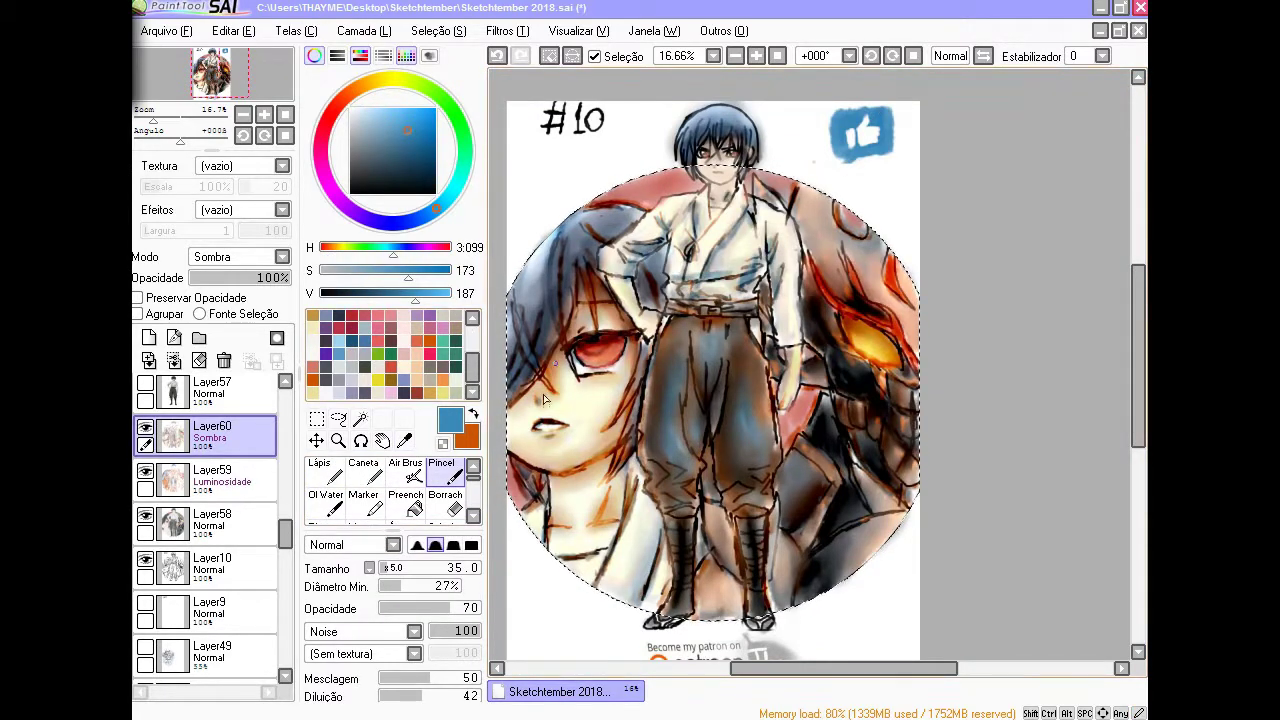
{"action": "left_click", "coordinate": [474, 418]}
{"action": "key", "text": "c"}
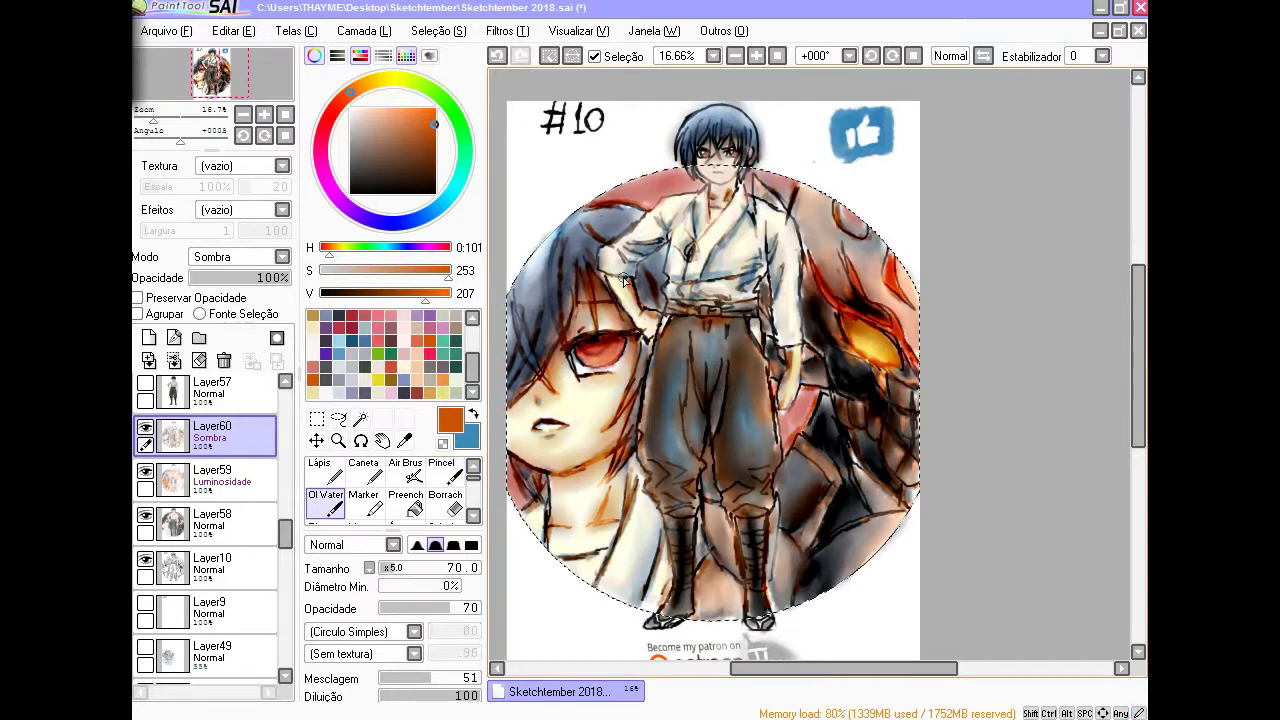
{"action": "key", "text": "e"}
{"action": "key", "text": "e"}
{"action": "key", "text": "e"}
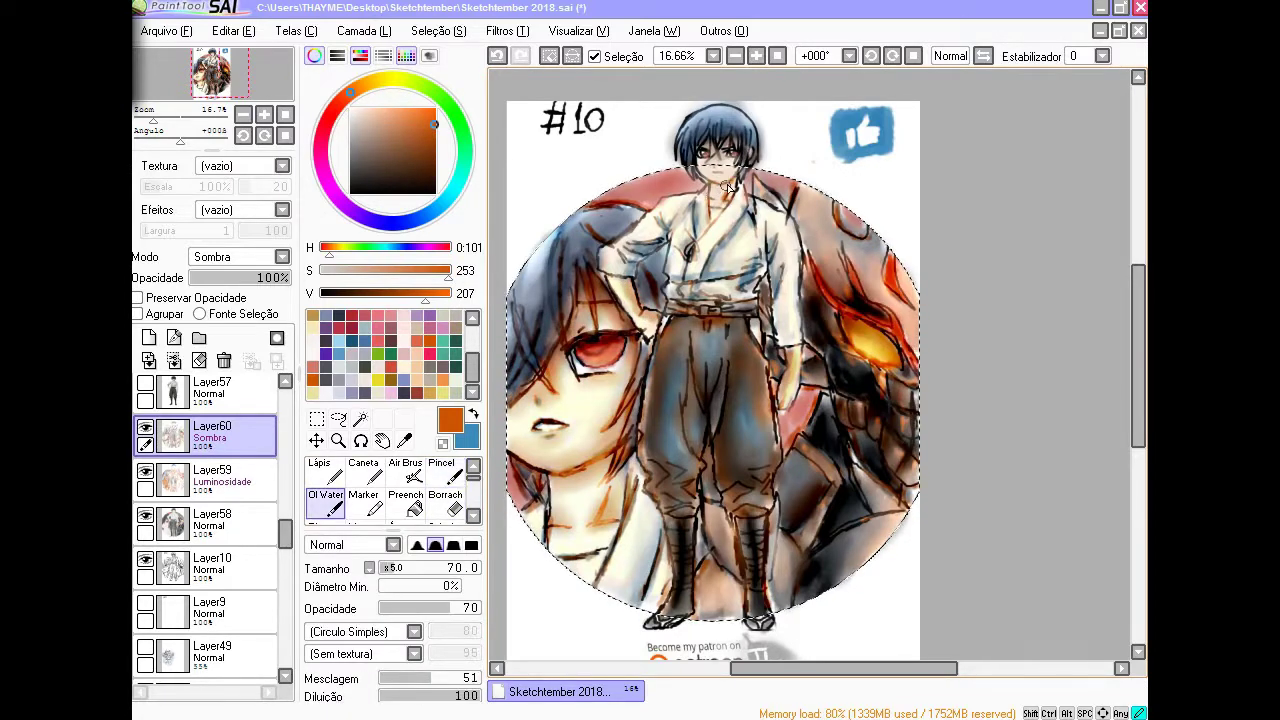
{"action": "key", "text": "e"}
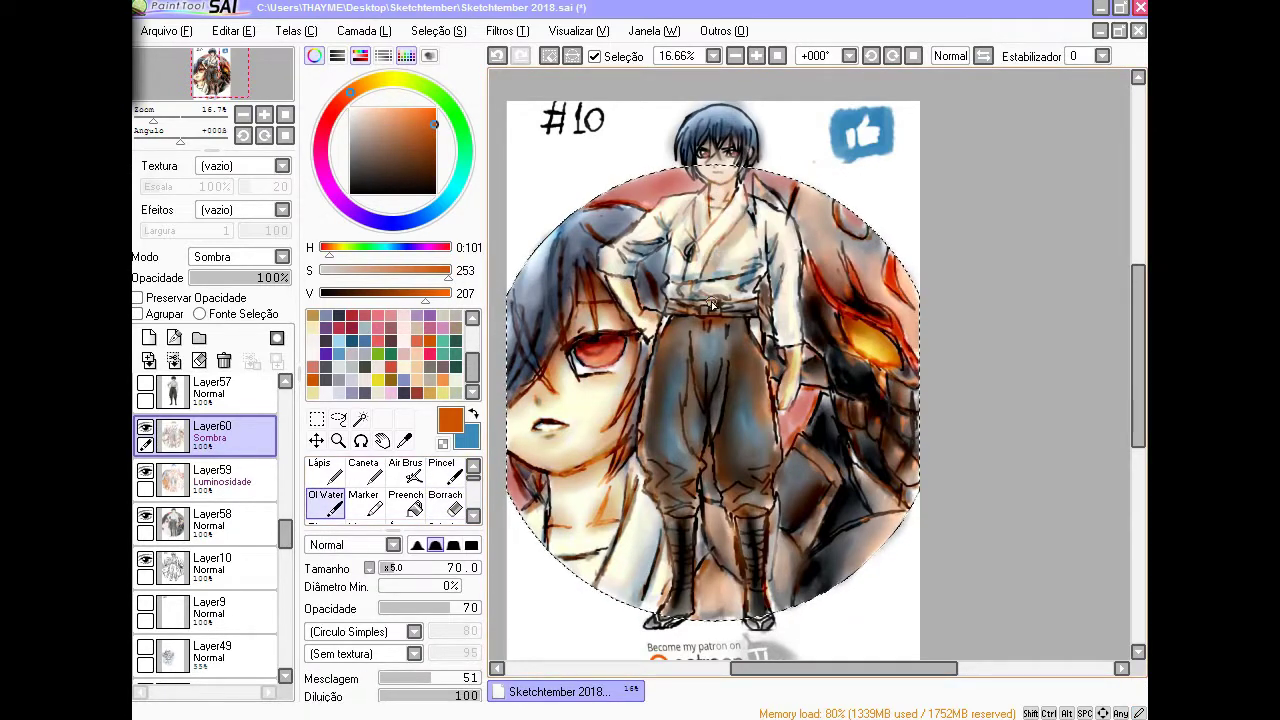
Warm the shirt with orange on Layer59 using OI Water at size 70 and Pincel at size 35, softening Layer60 with Blur
{"action": "left_click_drag", "start_coordinate": [636, 272], "coordinate": [666, 235]}
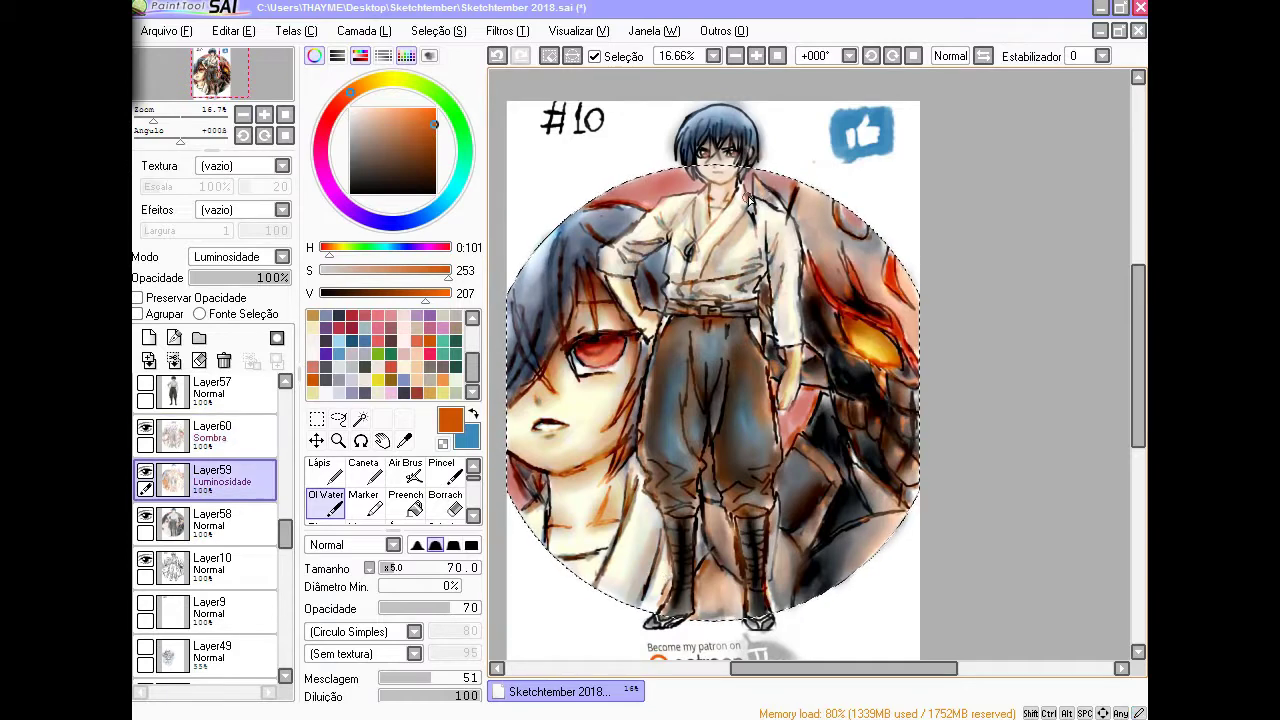
{"action": "key", "text": "b"}
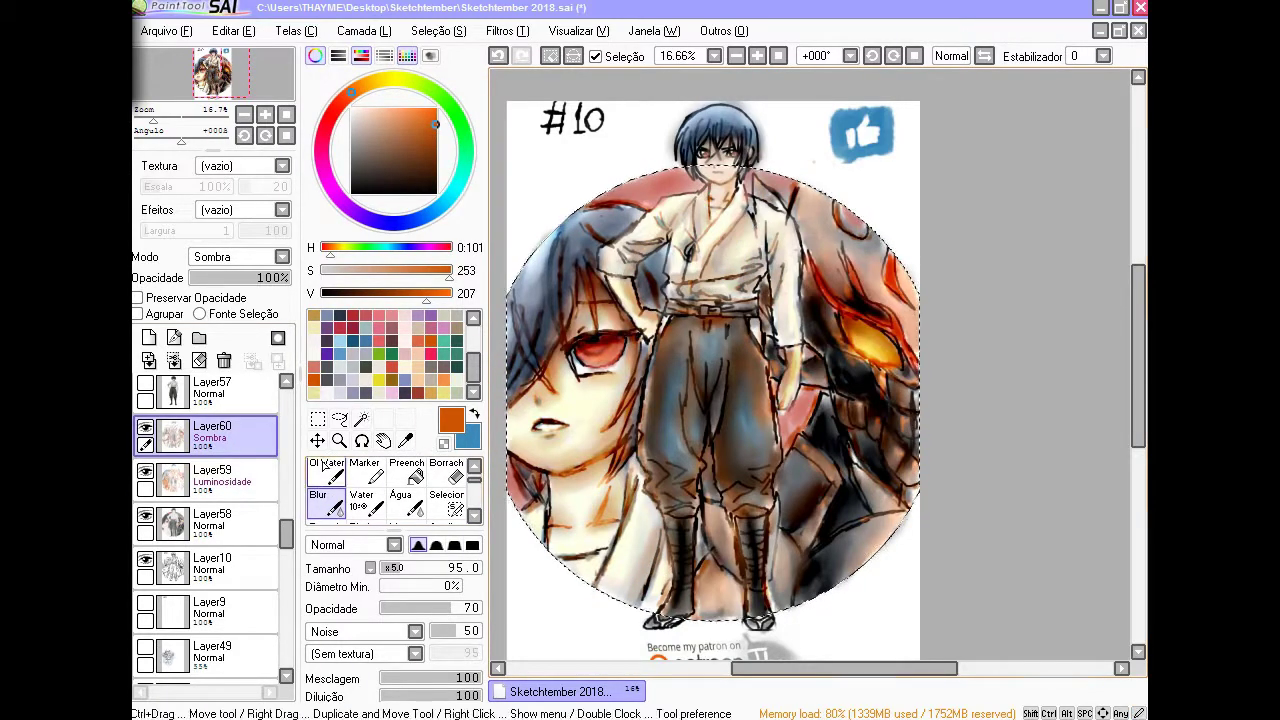
{"action": "left_click", "coordinate": [212, 470]}
{"action": "key", "text": "e"}
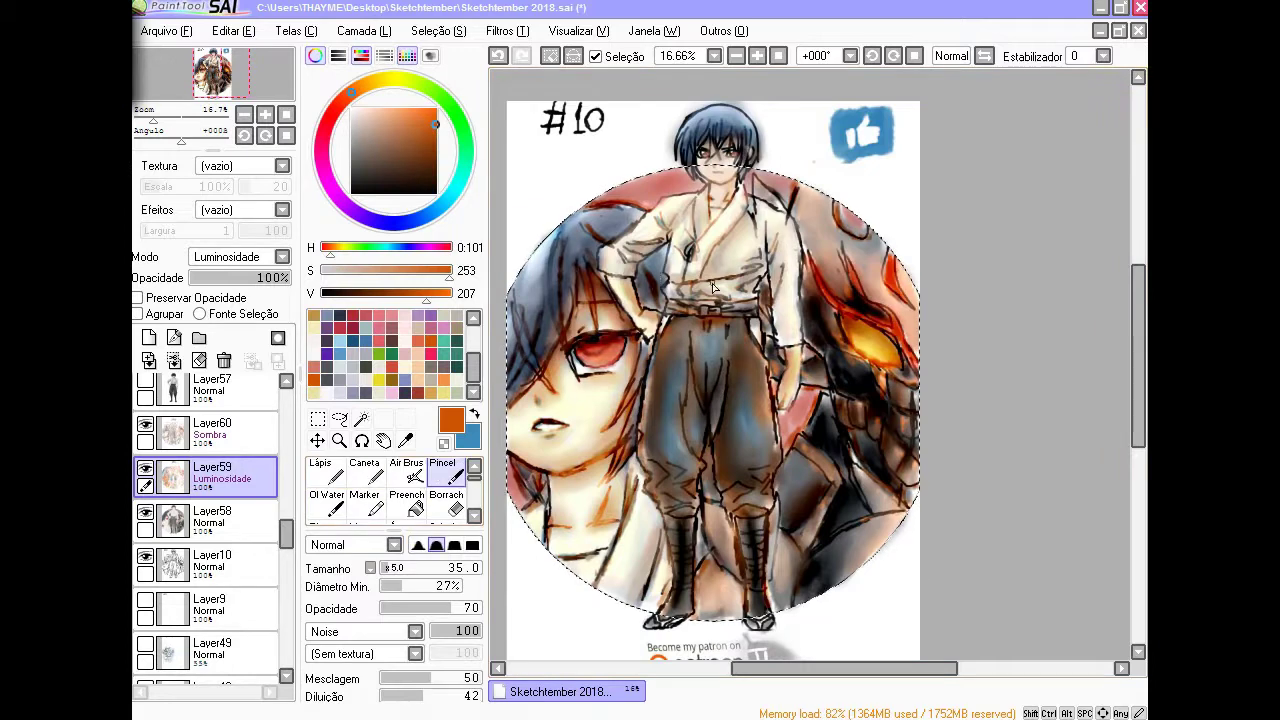
{"action": "left_click", "coordinate": [718, 293], "text": "ctrl+shift"}
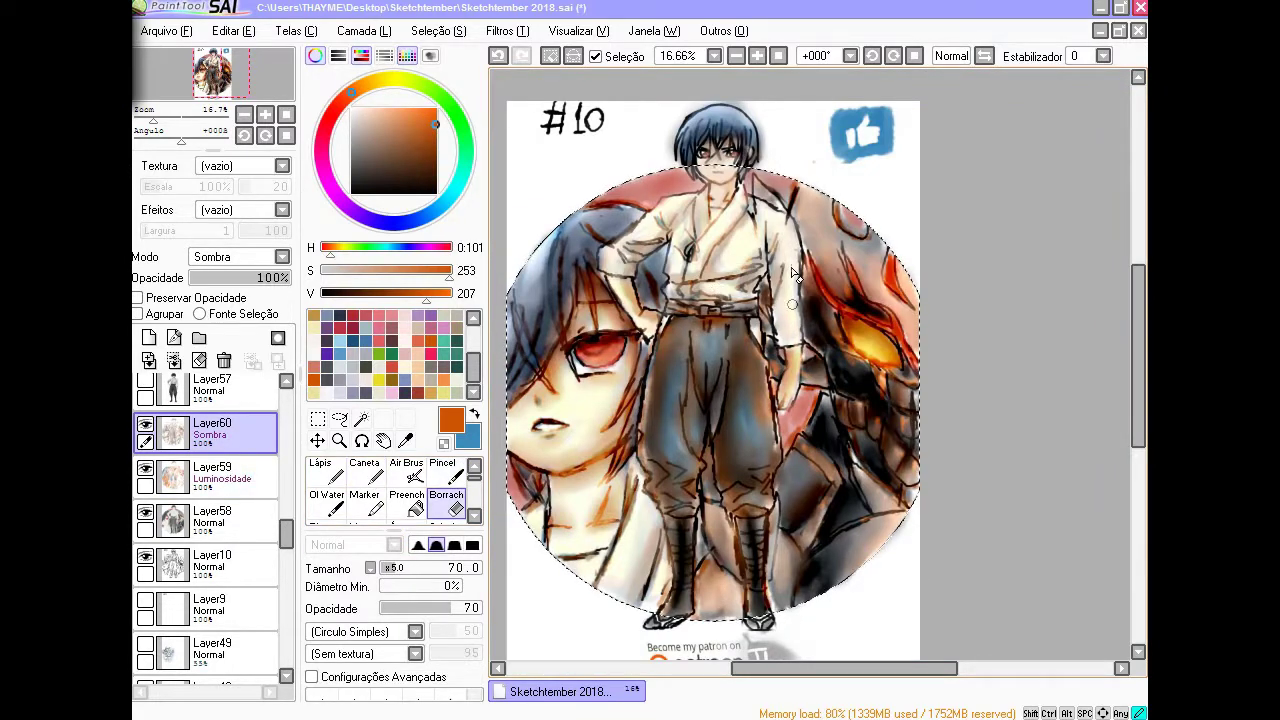
Brighten the shirt and sleeves with orange at size 125 on Layer59, erase excess shading on Layer60, and blend with OI Water
{"action": "left_click", "coordinate": [645, 233], "text": "ctrl+shift"}
{"action": "key", "text": "b"}
{"action": "left_click_drag", "start_coordinate": [778, 228], "coordinate": [788, 315]}
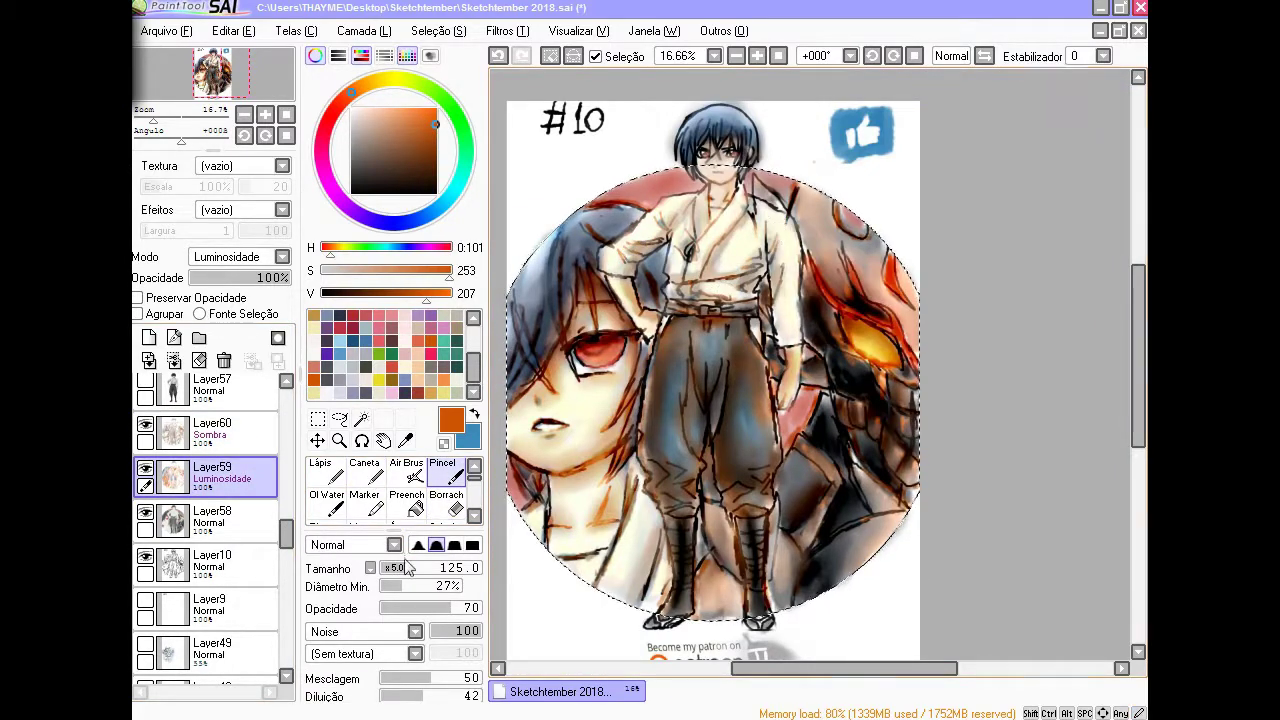
{"action": "left_click", "coordinate": [700, 220], "text": "ctrl+shift"}
{"action": "key", "text": "e"}
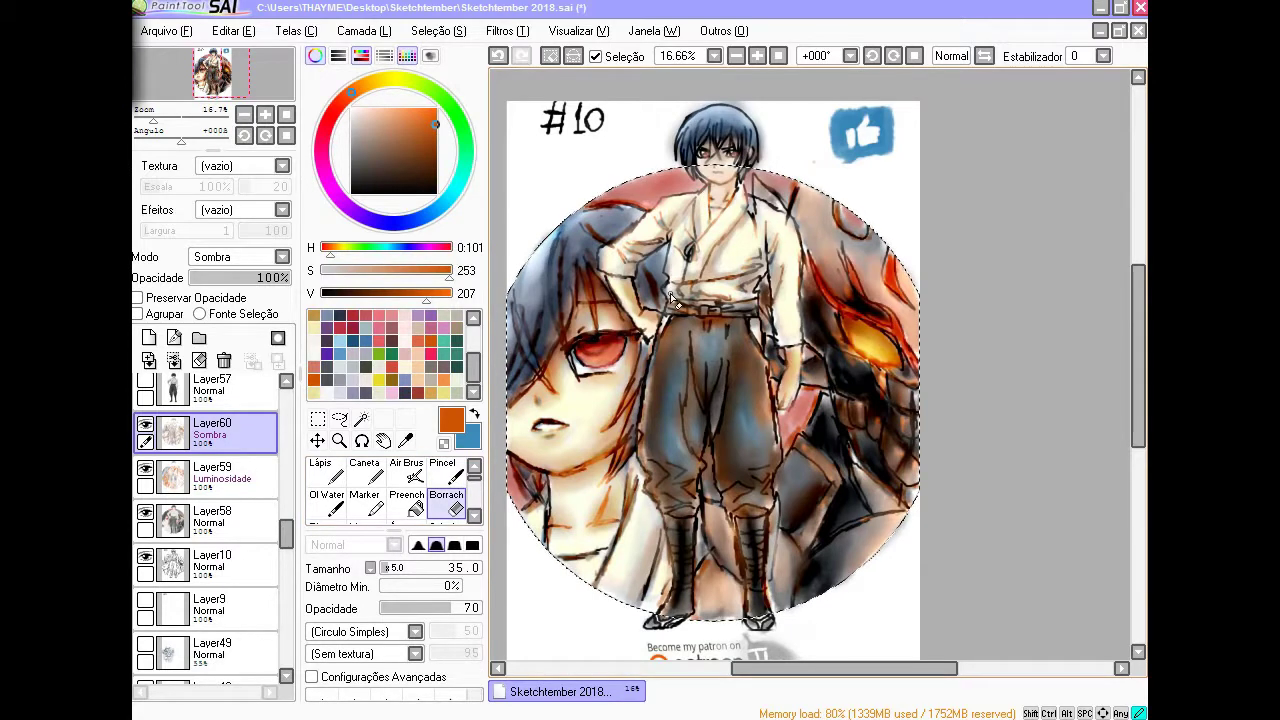
{"action": "key", "text": "c"}
{"action": "left_click", "coordinate": [693, 205], "text": "ctrl+shift"}
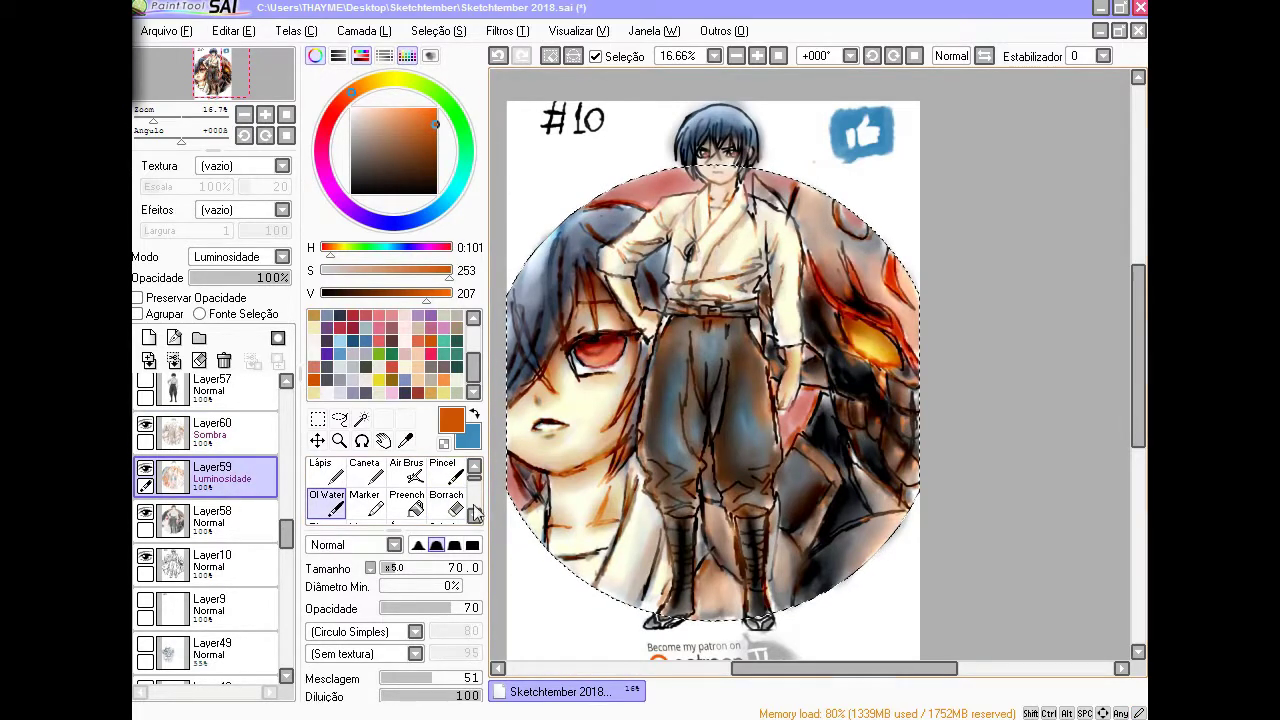
Soften the shirt and sleeve shading on Layer60 with the Blur brush at size 95
{"action": "left_click", "coordinate": [475, 514]}
{"action": "left_click", "coordinate": [320, 500]}
{"action": "left_click", "coordinate": [769, 229], "text": "ctrl+shift"}
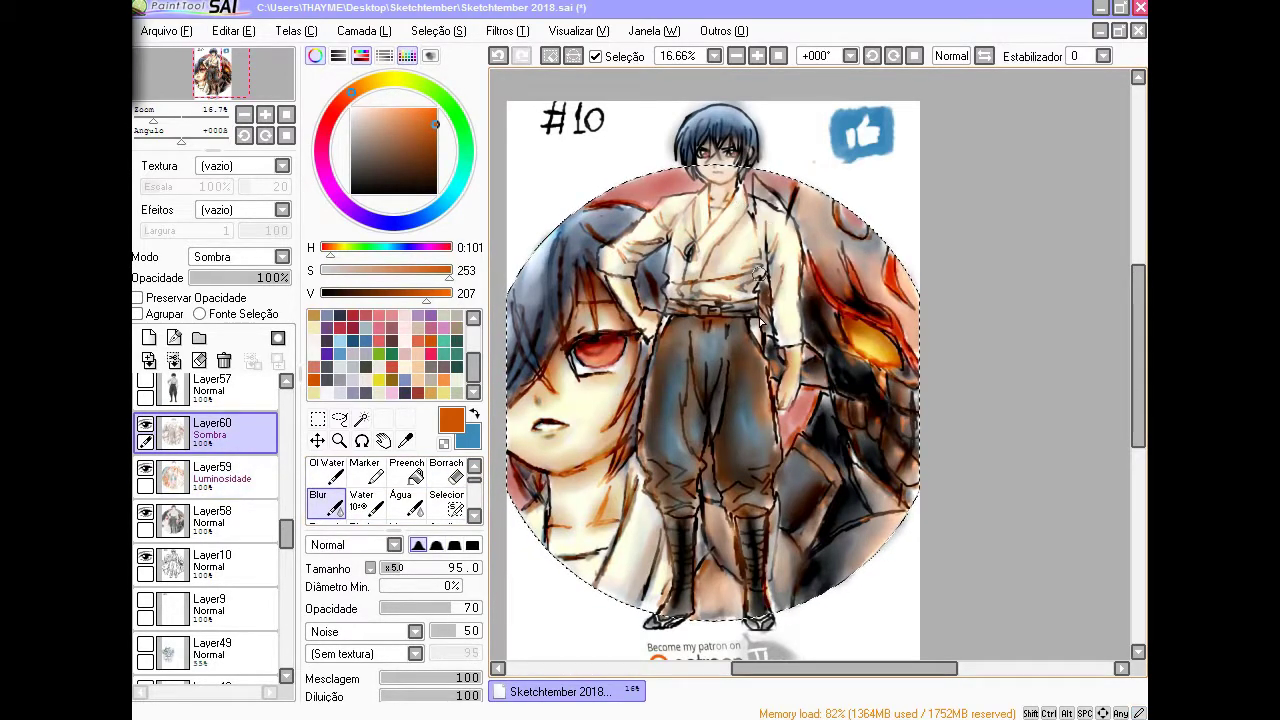
{"action": "left_click_drag", "start_coordinate": [759, 271], "coordinate": [628, 255]}
Paint blue highlights on the lower trousers and leg wraps at size 55 and blend them on Layer59 with OI Water at size 70
{"action": "left_click", "coordinate": [478, 446]}
{"action": "key", "text": "b"}
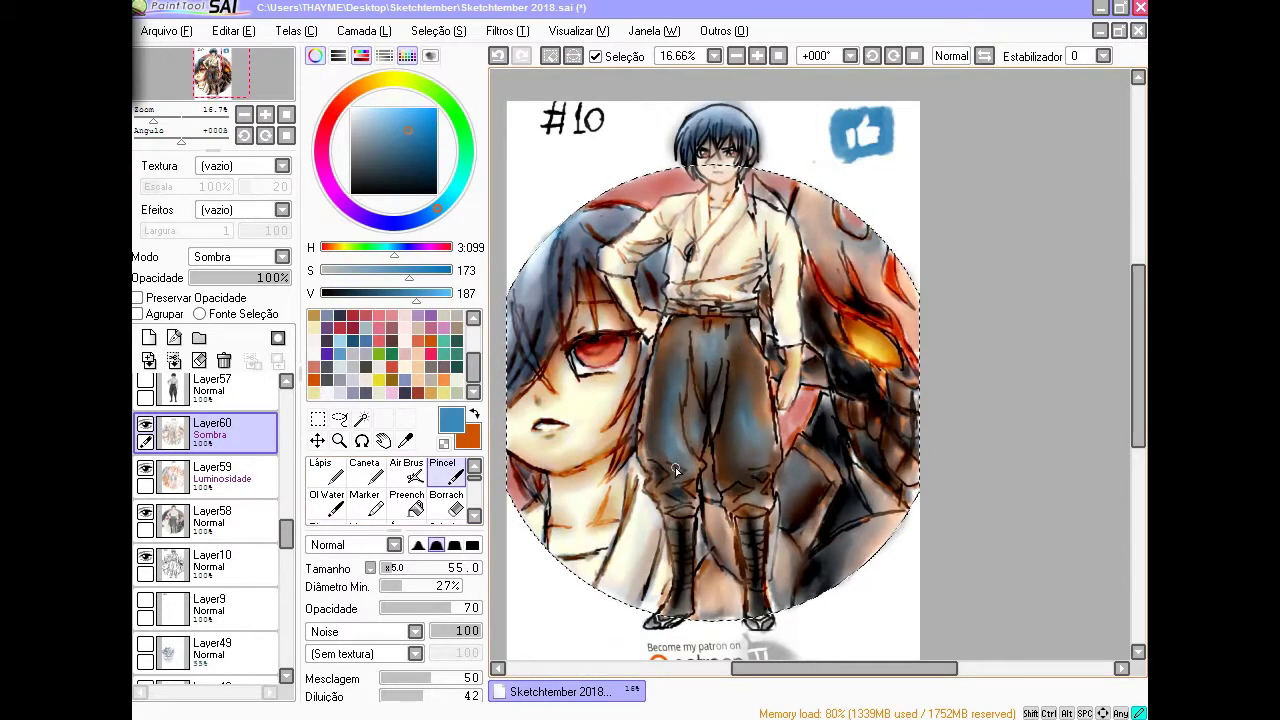
{"action": "left_click", "coordinate": [746, 513], "text": "ctrl+shift"}
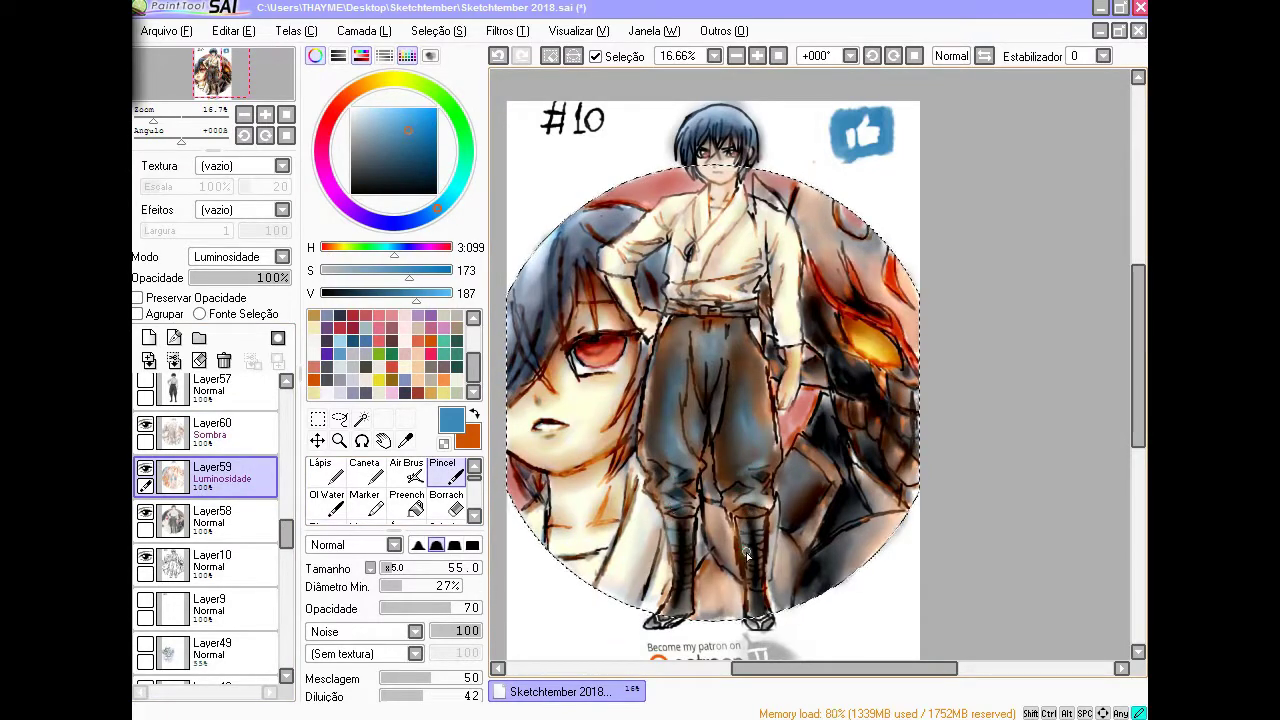
{"action": "key", "text": "c"}
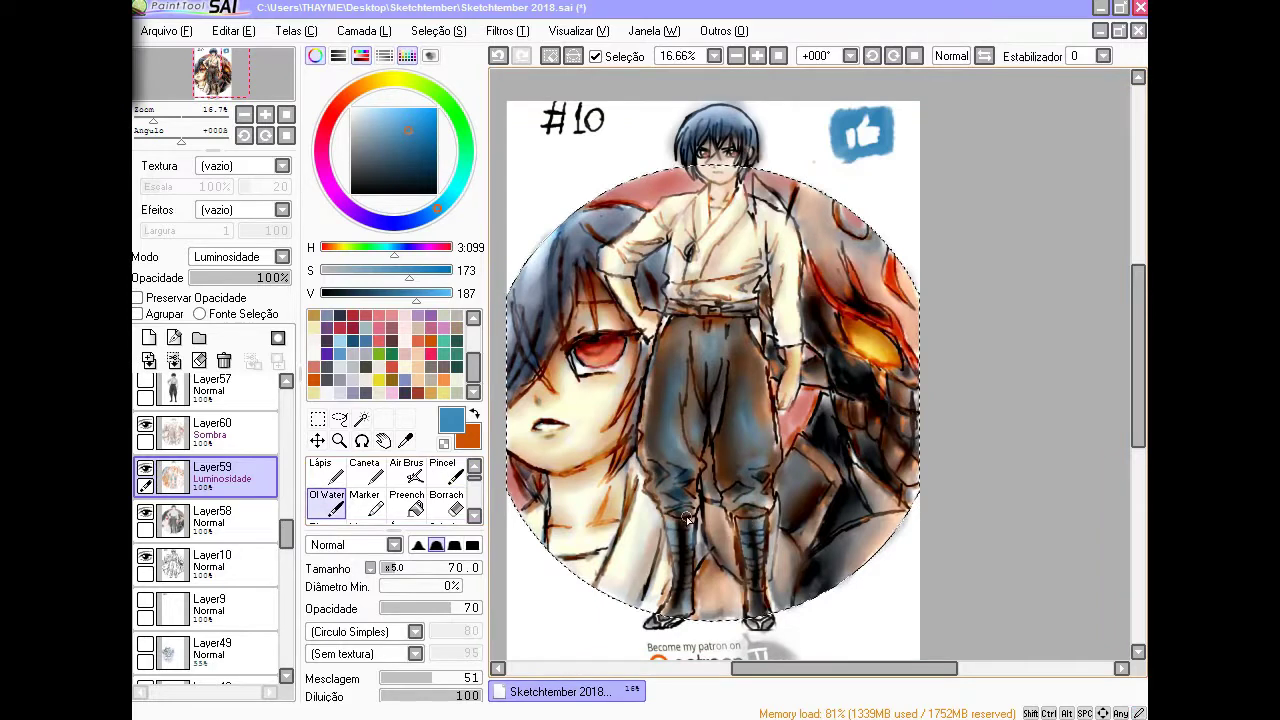
Invert the selection and paint orange highlights on the standing figure's face on Layer59 with Pincel at size 55
{"action": "key", "text": "x"}
{"action": "left_click", "coordinate": [438, 31]}
{"action": "left_click", "coordinate": [469, 72]}
{"action": "key", "text": "b"}
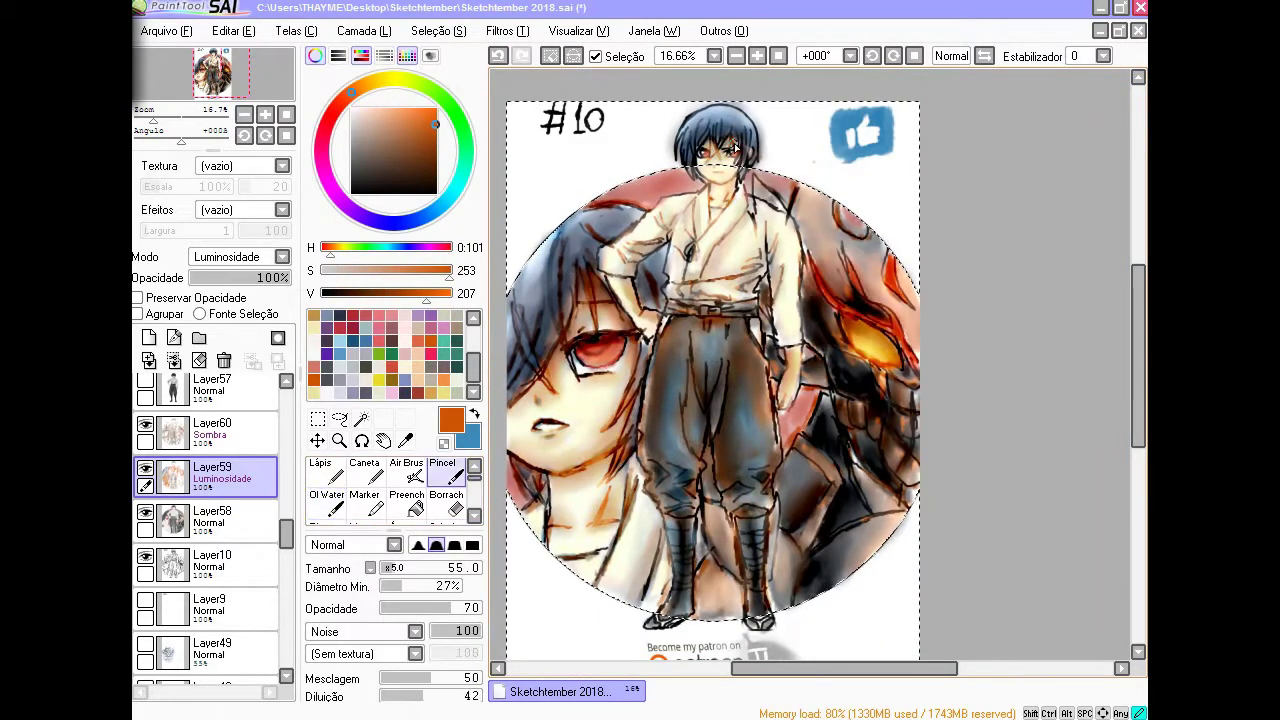
Paint orange shadows on the standing figure's head, neck and shirt and the portrait's hair on Layer60 at size 25
{"action": "key", "text": "Up"}
{"action": "key", "text": "bracketleft"}
{"action": "key", "text": "bracketleft"}
{"action": "key", "text": "bracketleft"}
{"action": "key", "text": "bracketleft"}
{"action": "key", "text": "bracketleft"}
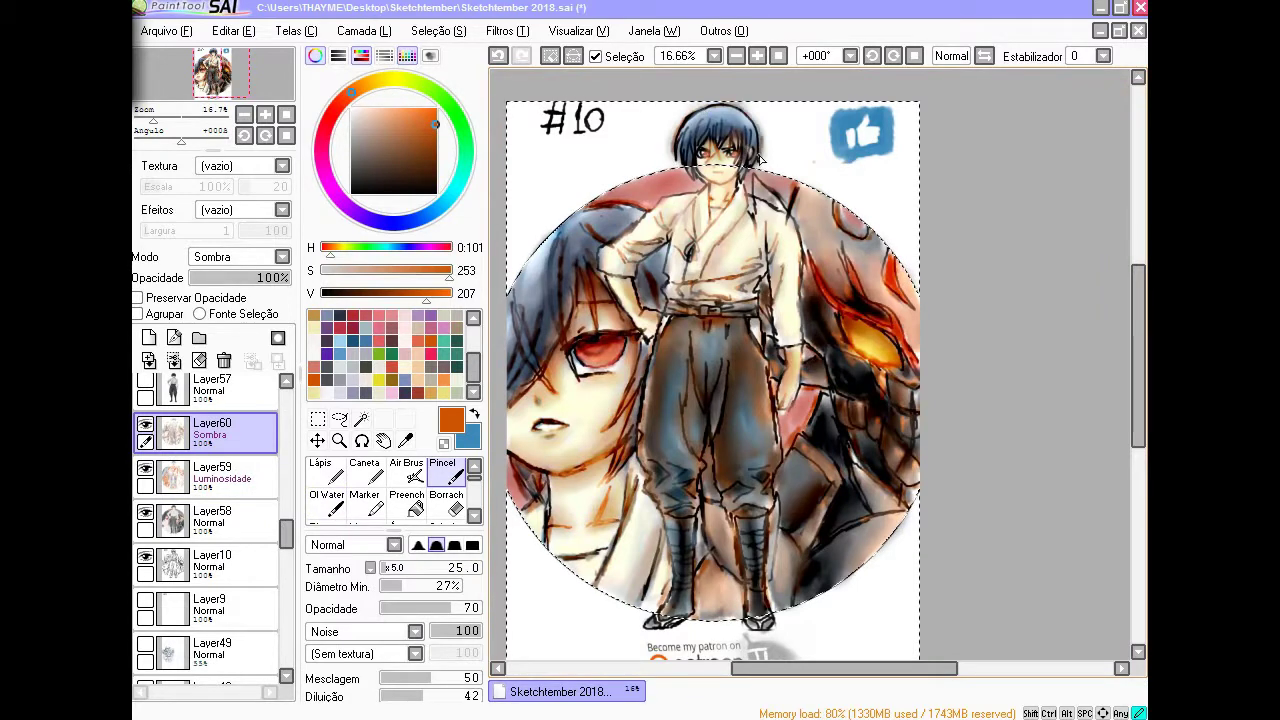
{"action": "left_click_drag", "start_coordinate": [690, 168], "coordinate": [738, 197]}
{"action": "mouse_move", "coordinate": [688, 236]}
{"action": "left_mouse_down"}
{"action": "mouse_move", "coordinate": [700, 286]}
{"action": "mouse_move", "coordinate": [747, 287]}
{"action": "mouse_move", "coordinate": [671, 293]}
{"action": "mouse_move", "coordinate": [689, 267]}
{"action": "mouse_move", "coordinate": [776, 309]}
{"action": "mouse_move", "coordinate": [632, 266]}
{"action": "left_mouse_up"}
{"action": "left_click_drag", "start_coordinate": [775, 222], "coordinate": [792, 345]}
{"action": "left_click_drag", "start_coordinate": [632, 240], "coordinate": [578, 289]}
Blend the orange shadows on the head and shirt on Layer60 with OI Water at size 70 and Blur at size 45
{"action": "scroll", "coordinate": [578, 289], "scroll_direction": "up", "scroll_amount": 2}
{"action": "key", "text": "w"}
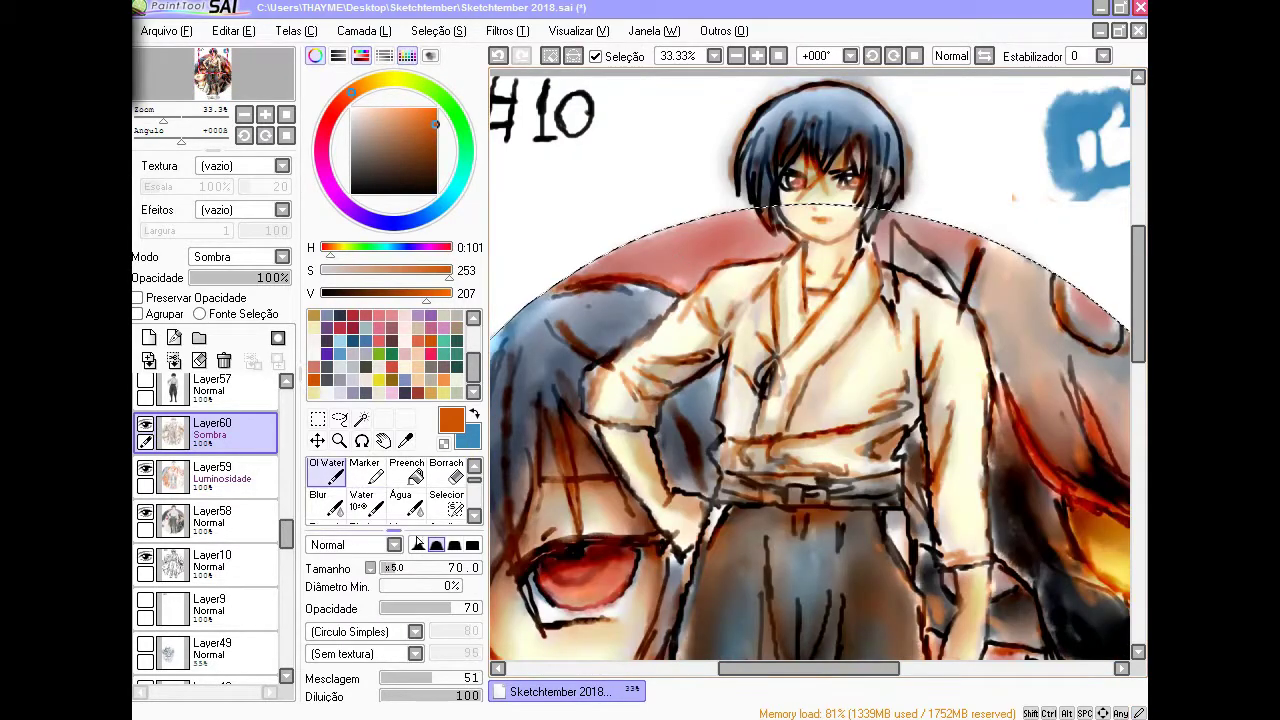
{"action": "left_click", "coordinate": [318, 500]}
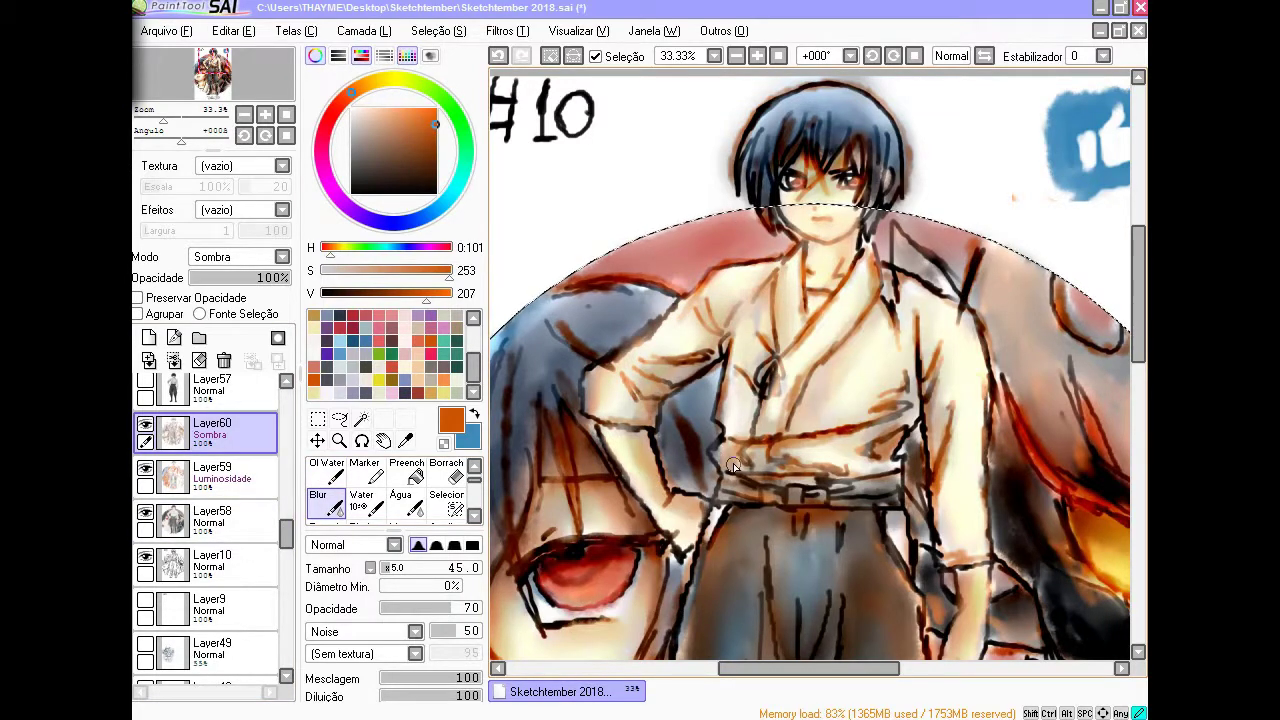
Paint highlights on the trousers on Layer59 with a pale tone sampled from the shirt and blend them with OI Water
{"action": "left_click", "coordinate": [210, 475]}
{"action": "scroll", "coordinate": [756, 390], "scroll_direction": "down", "scroll_amount": 3}
{"action": "left_click", "coordinate": [748, 375], "text": "alt"}
{"action": "key", "text": "b"}
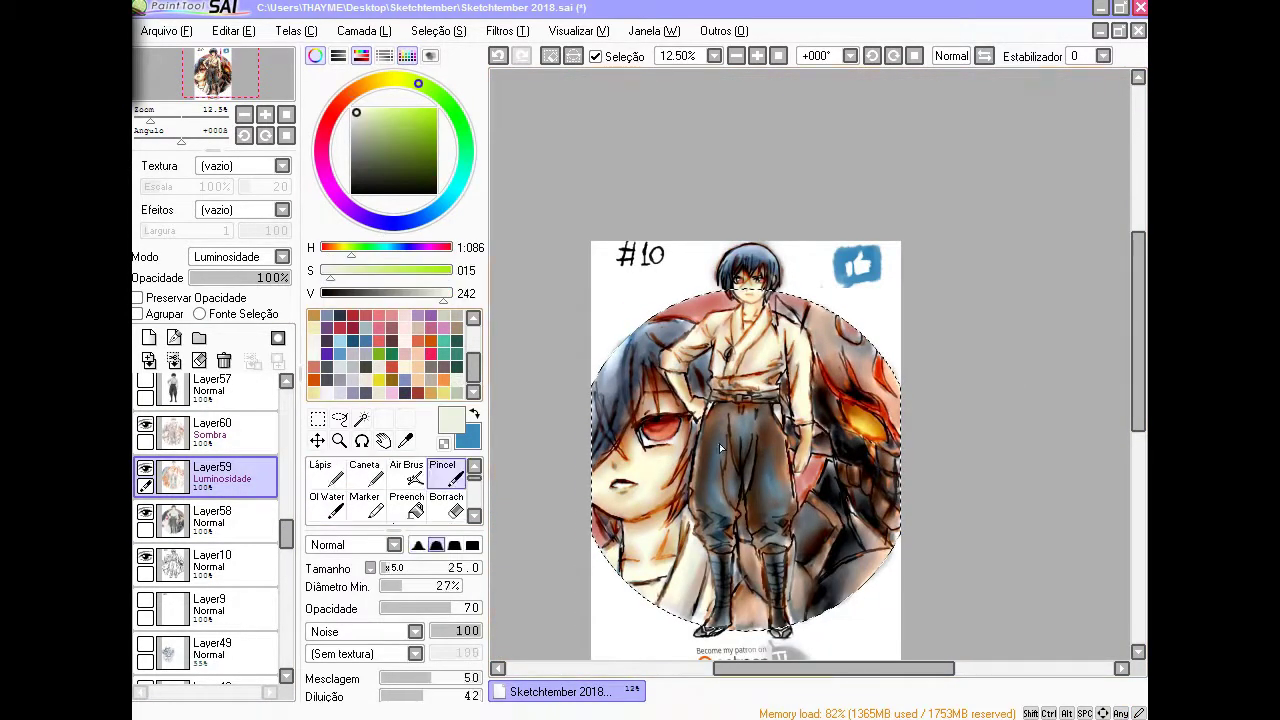
{"action": "key", "text": "c"}
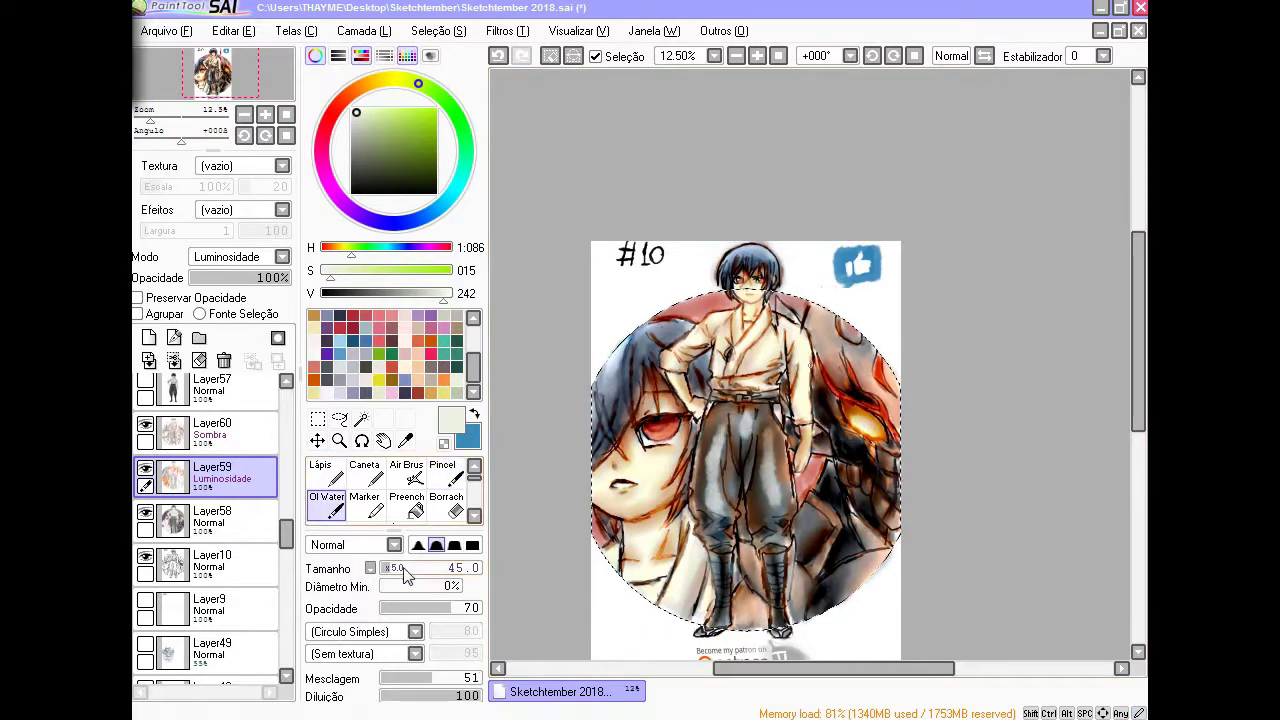
Soften the trouser shading on Layer60 with the Blur brush at size 135
{"action": "key", "text": "b"}
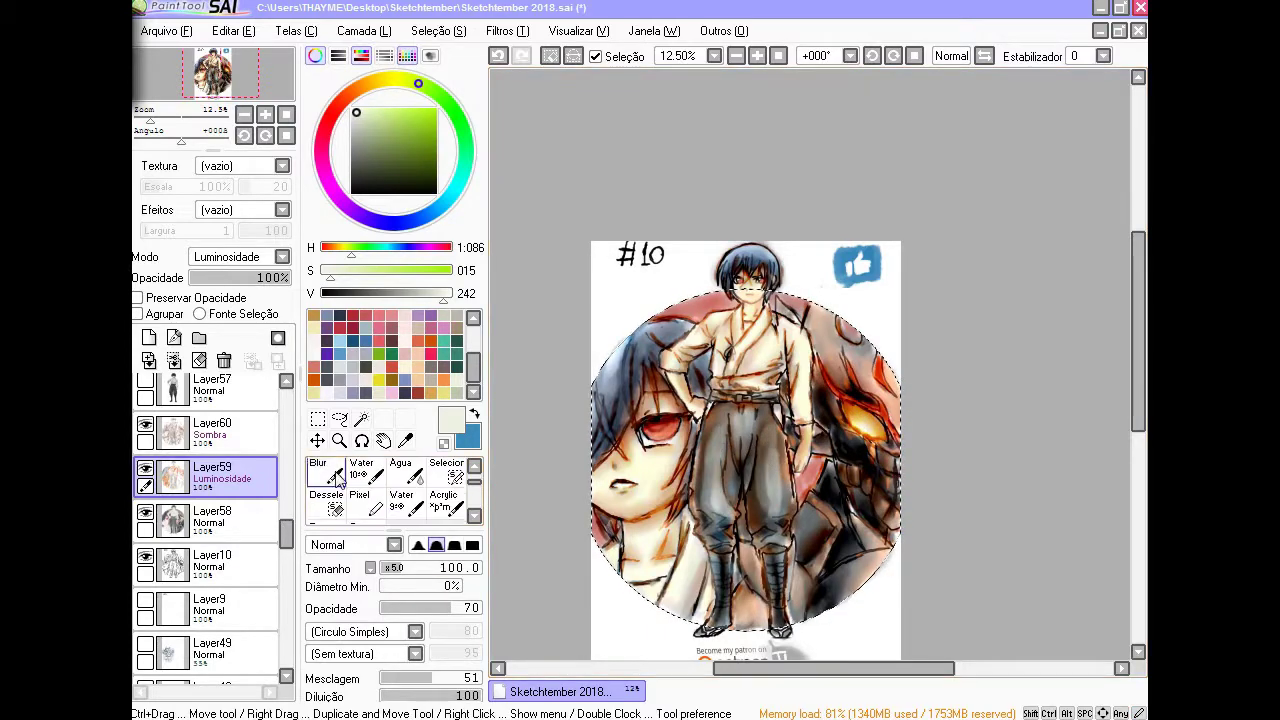
{"action": "left_click", "coordinate": [270, 433]}
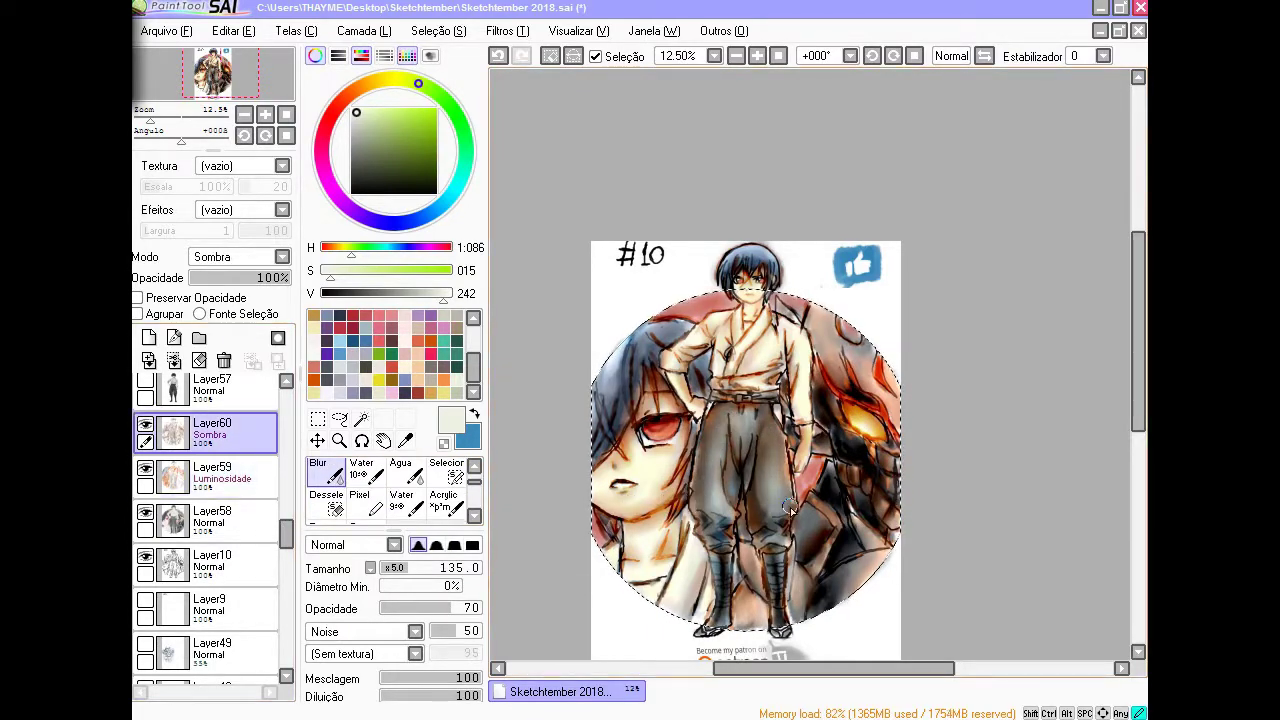
{"action": "left_click", "coordinate": [474, 467]}
Paint pale highlights on the dragon on Layer59 at size 100 and blend them with the OI Water brush at size 100
{"action": "left_click", "coordinate": [215, 472]}
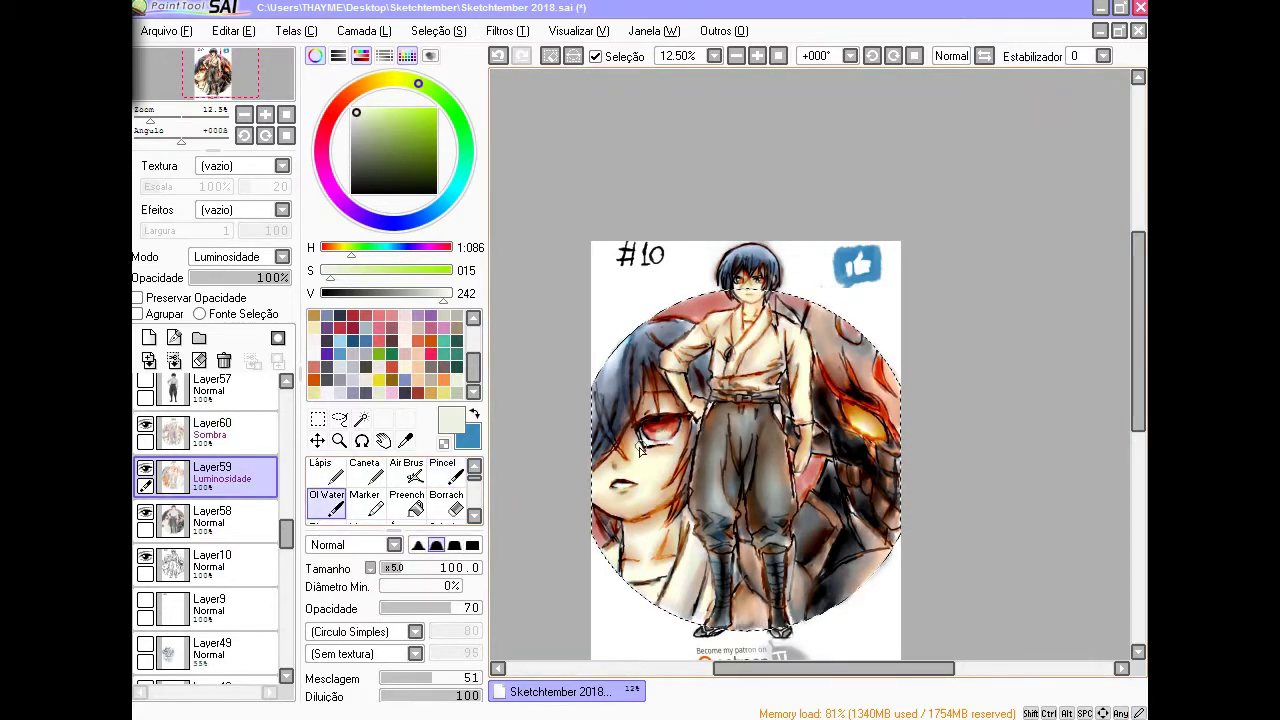
{"action": "key", "text": "bracketleft"}
{"action": "key", "text": "bracketleft"}
{"action": "key", "text": "bracketleft"}
{"action": "mouse_move", "coordinate": [288, 532]}
{"action": "left_mouse_down"}
{"action": "mouse_move", "coordinate": [288, 460]}
{"action": "mouse_move", "coordinate": [288, 522]}
{"action": "left_mouse_up"}
{"action": "left_click", "coordinate": [438, 30]}
{"action": "key", "text": "b"}
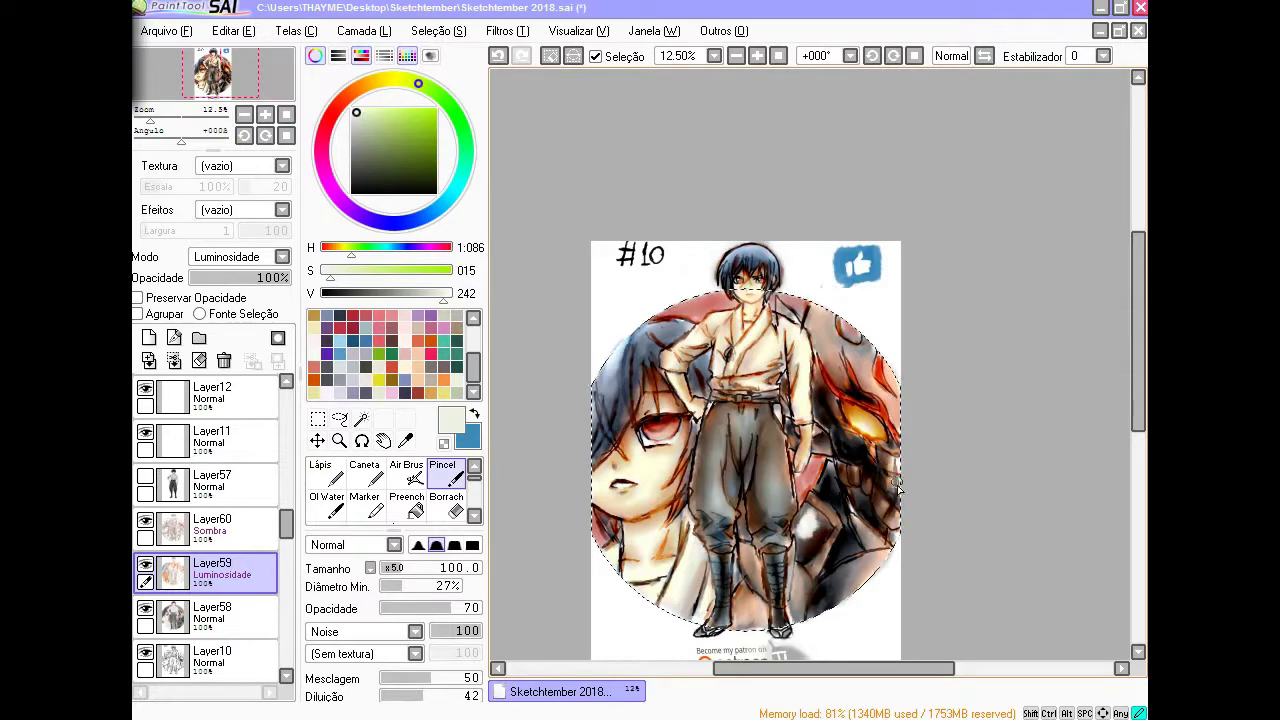
{"action": "left_click", "coordinate": [337, 512]}
{"action": "left_click", "coordinate": [473, 480]}
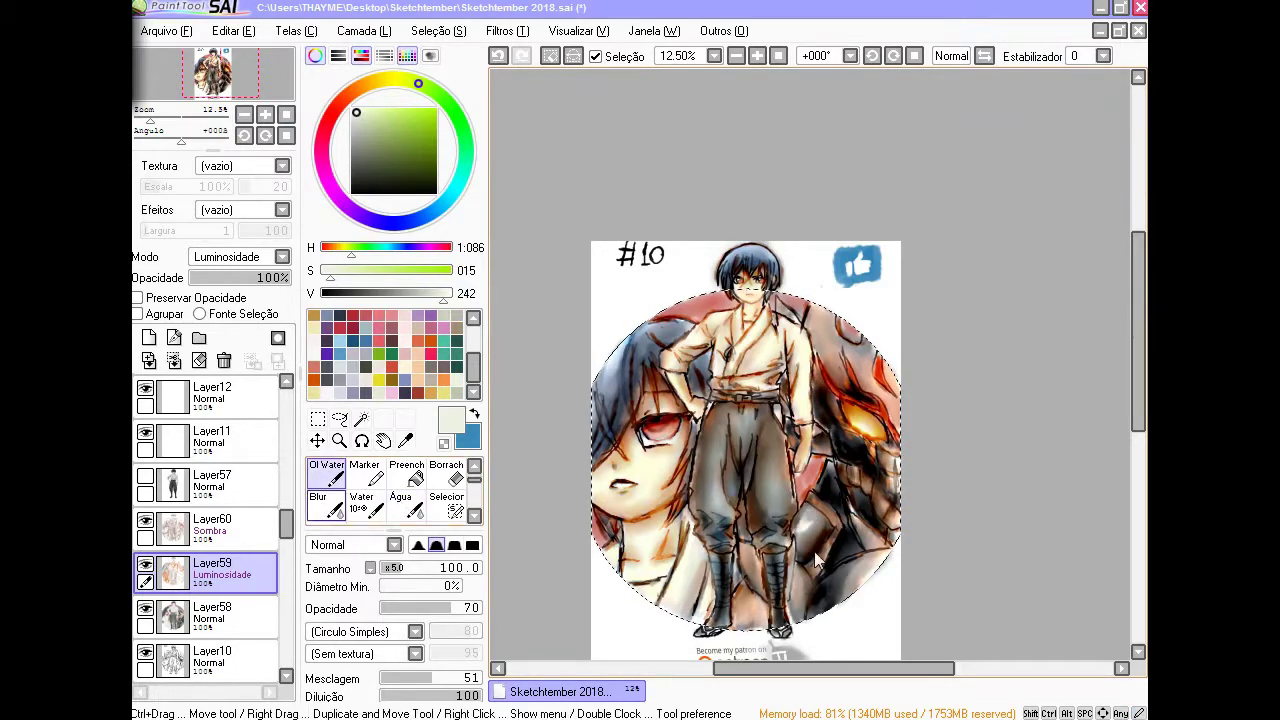
{"action": "left_click", "coordinate": [325, 505]}
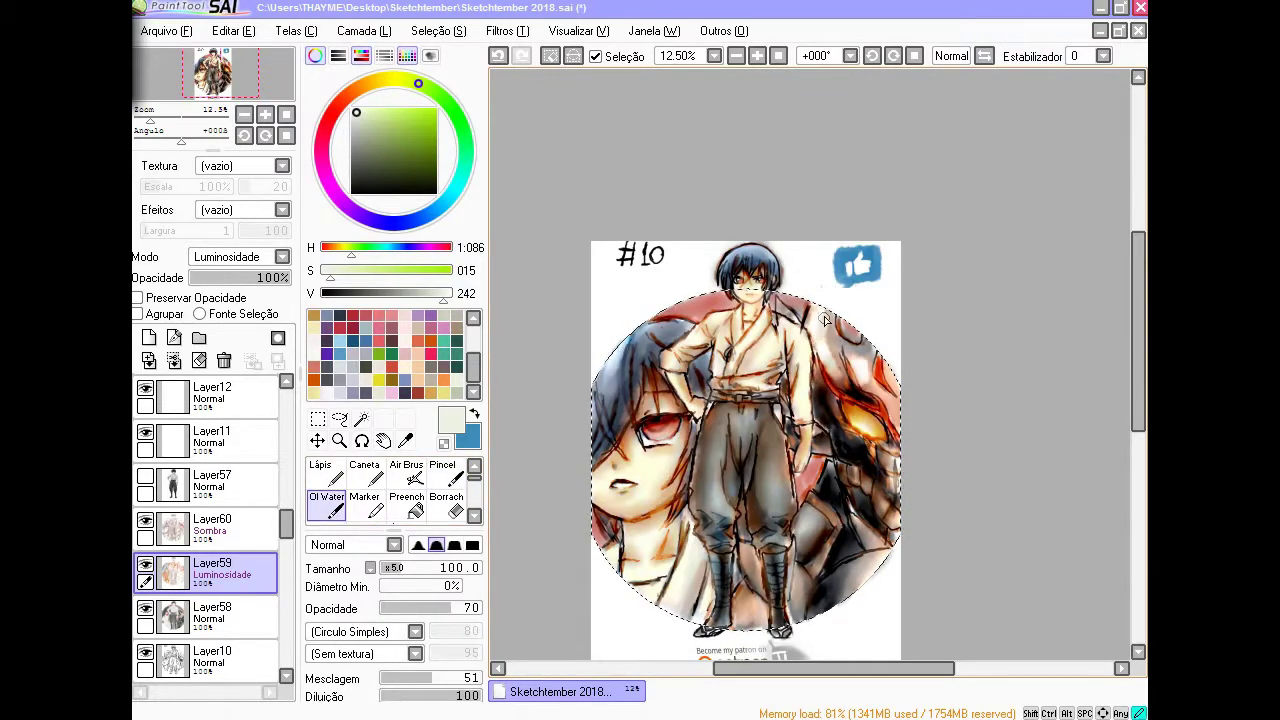
Darken the dragon with black on Layer58 and blend it with the OI Water brush at size 100
{"action": "left_click", "coordinate": [210, 612]}
{"action": "key", "text": "b"}
{"action": "left_click", "coordinate": [325, 505]}
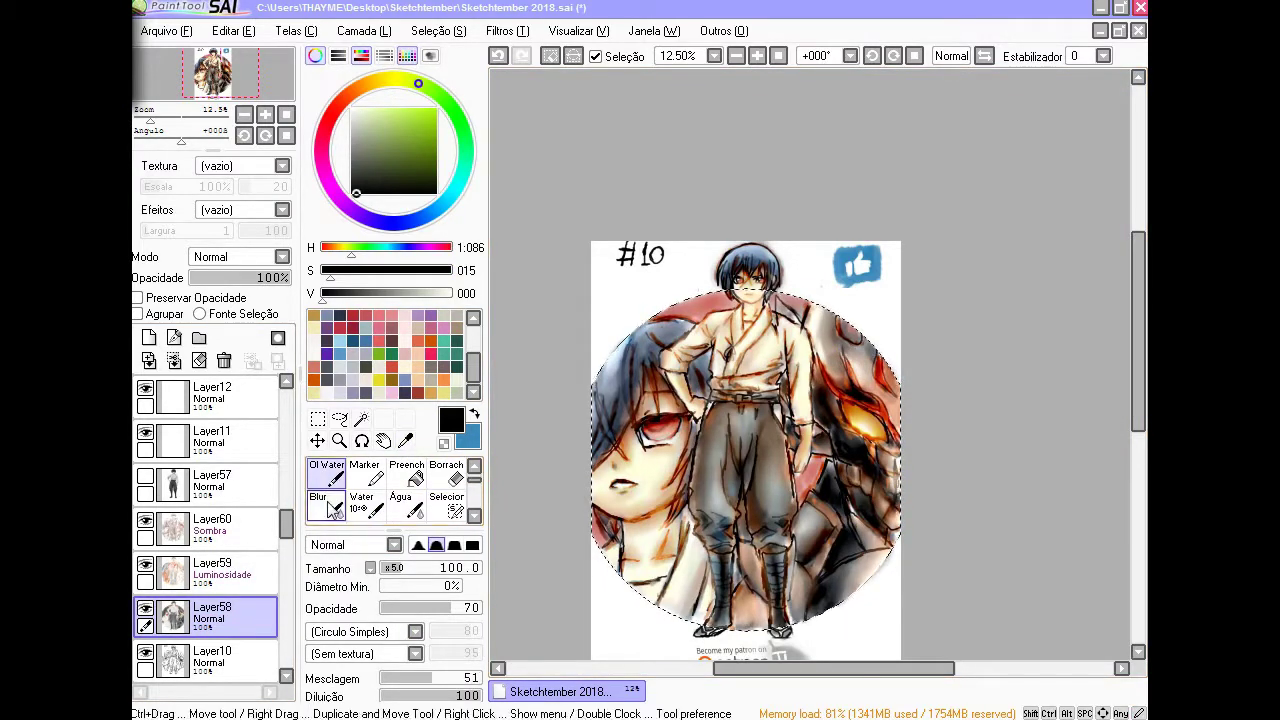
Paint orange highlights on the trousers and dragon on Layer59, blending them with OI Water at size 100 and Blur at size 150
{"action": "left_click", "coordinate": [210, 570]}
{"action": "left_click", "coordinate": [866, 370], "text": "alt"}
{"action": "key", "text": "b"}
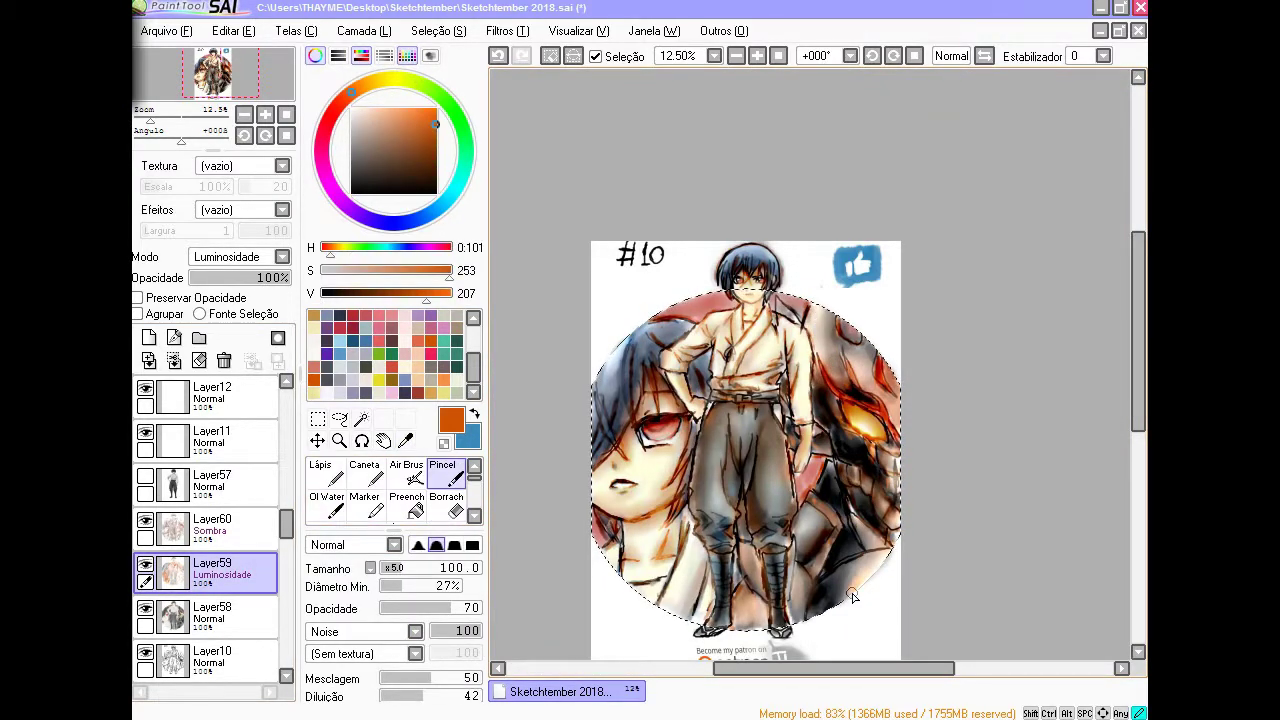
{"action": "key", "text": "w"}
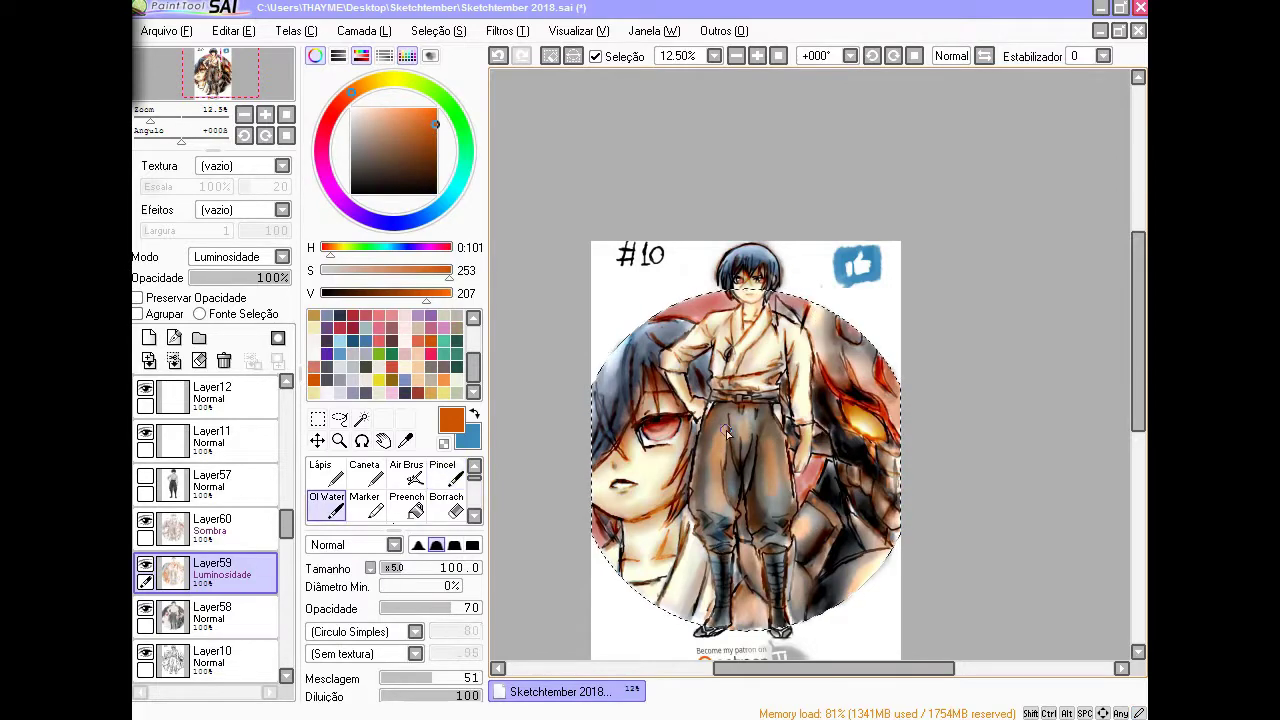
{"action": "key", "text": "b"}
{"action": "key", "text": "w"}
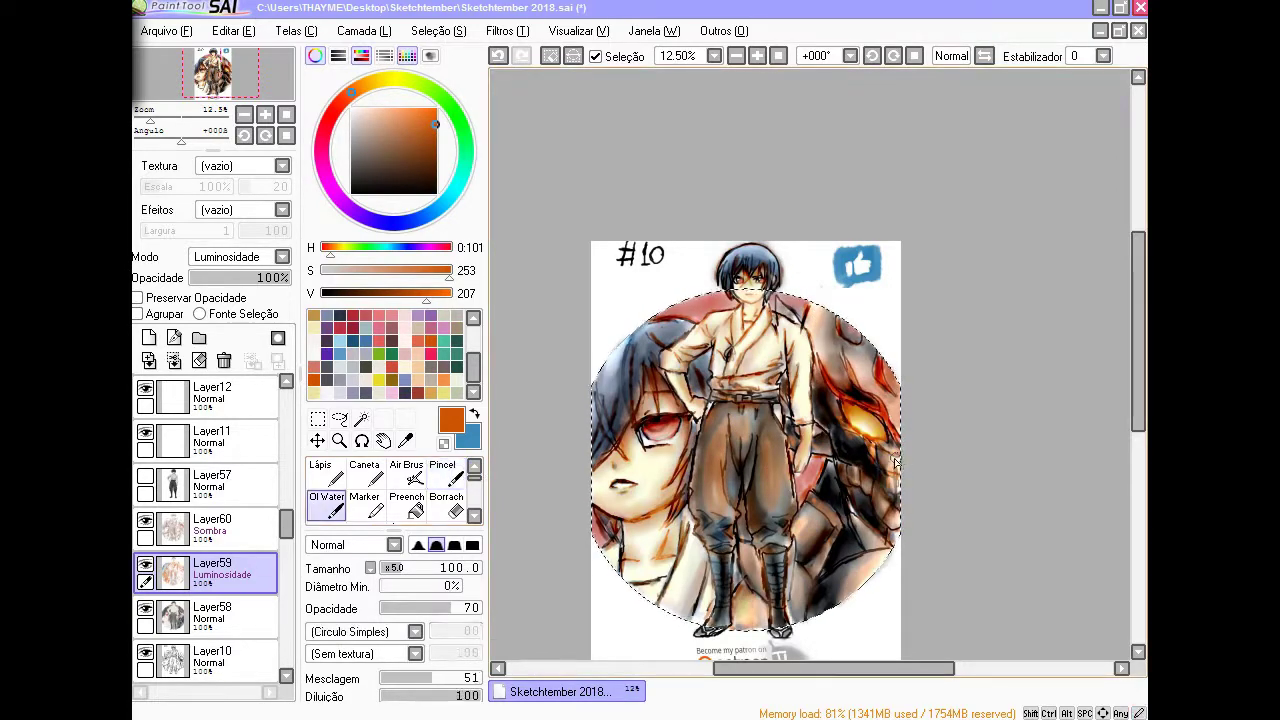
{"action": "key", "text": "r"}
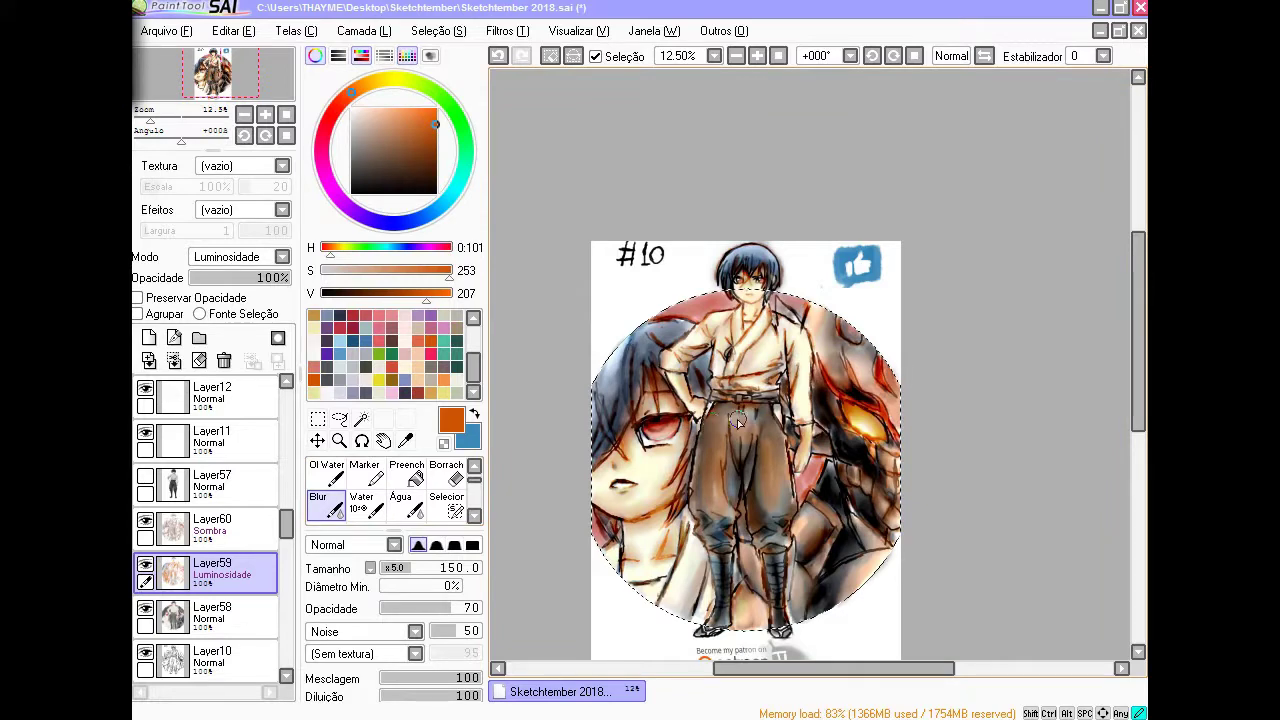
Paint blue highlights on the trousers and blend them on Layer59 with OI Water at size 100 and Blur
{"action": "key", "text": "Page_Up"}
{"action": "key", "text": "x"}
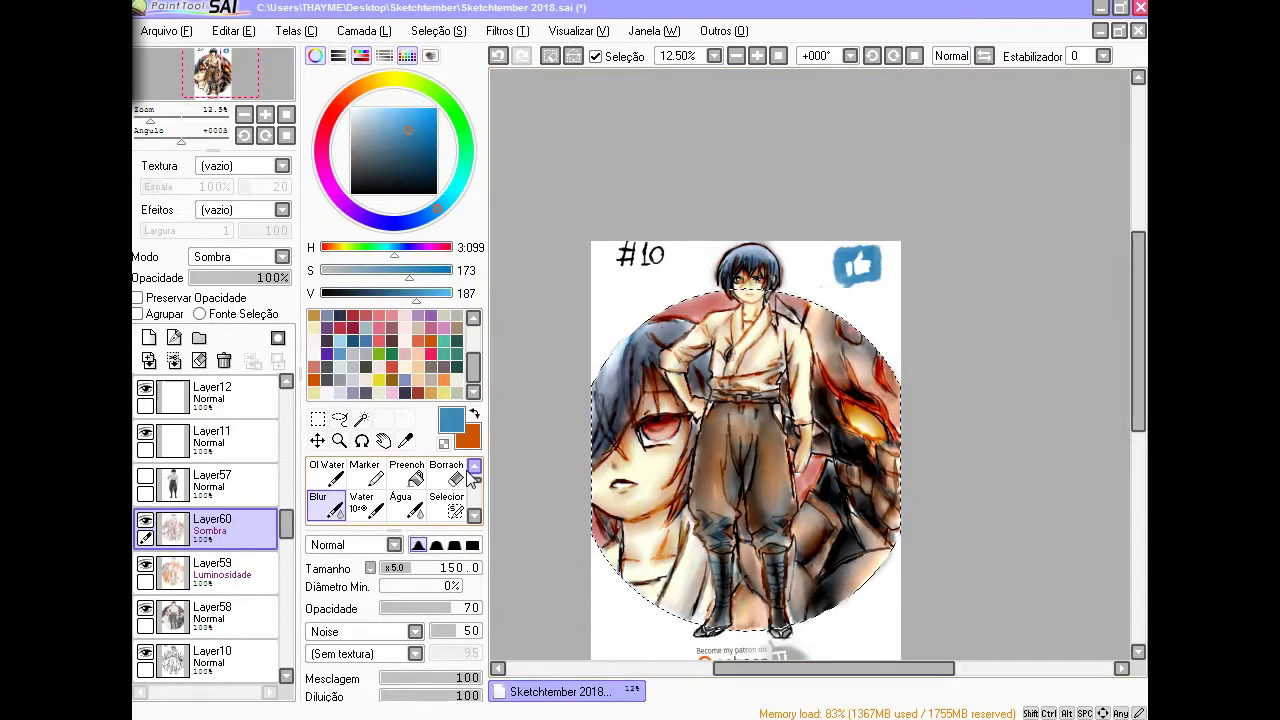
{"action": "key", "text": "b"}
{"action": "key", "text": "Page_Down"}
{"action": "key", "text": "w"}
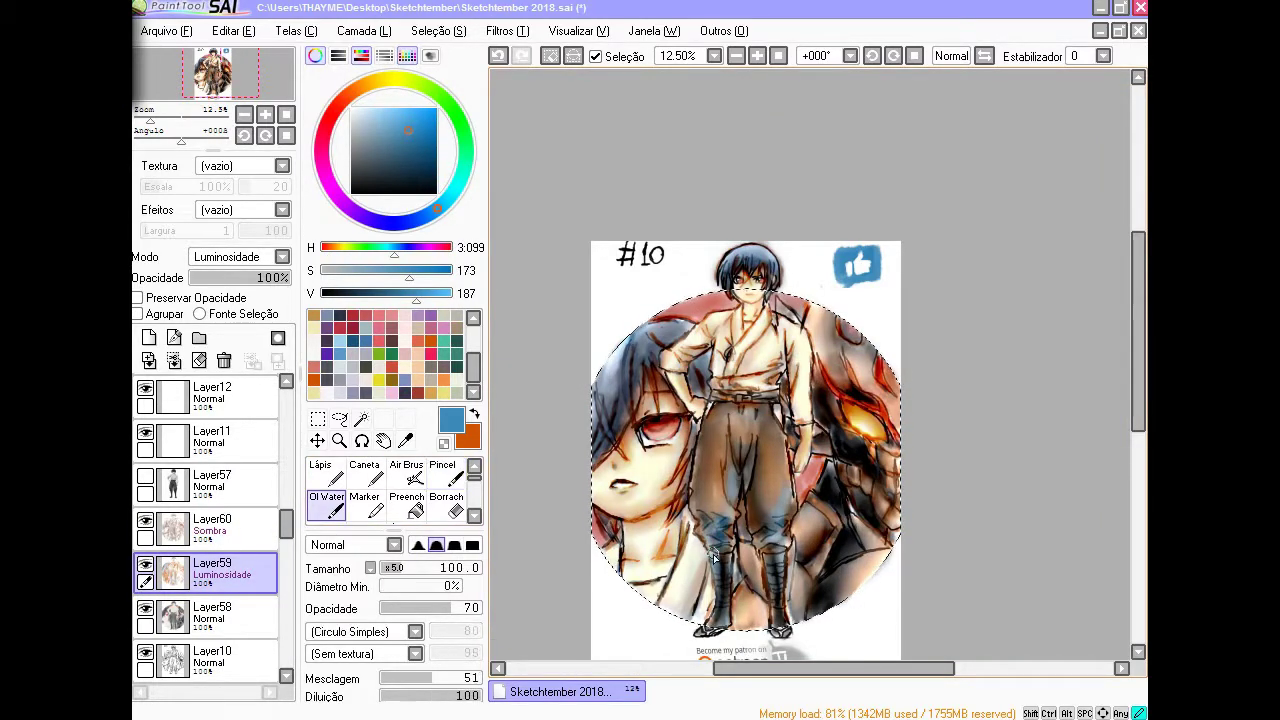
{"action": "key", "text": "r"}
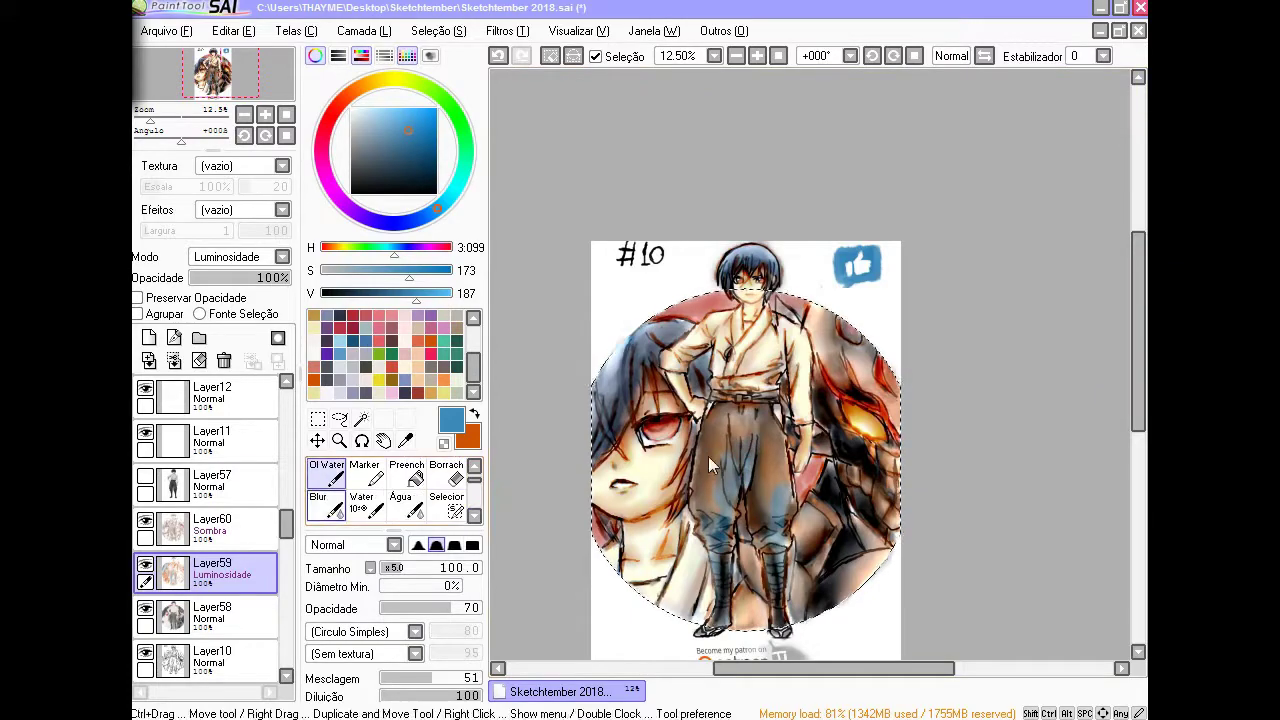